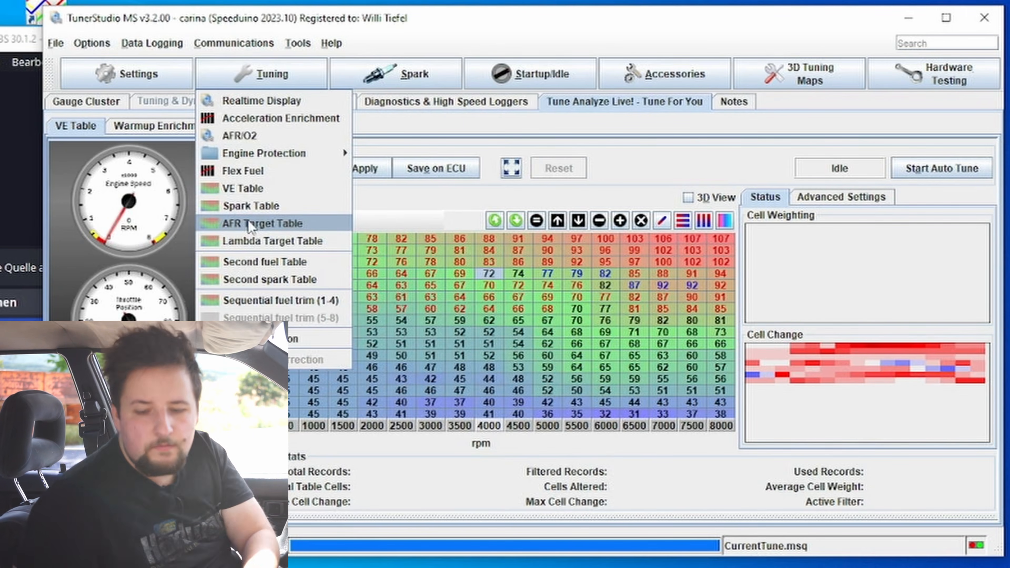
- Open the AFR target table to review the target ratios across load and rpm, and close it again
{"action": "left_click", "coordinate": [250, 224]}
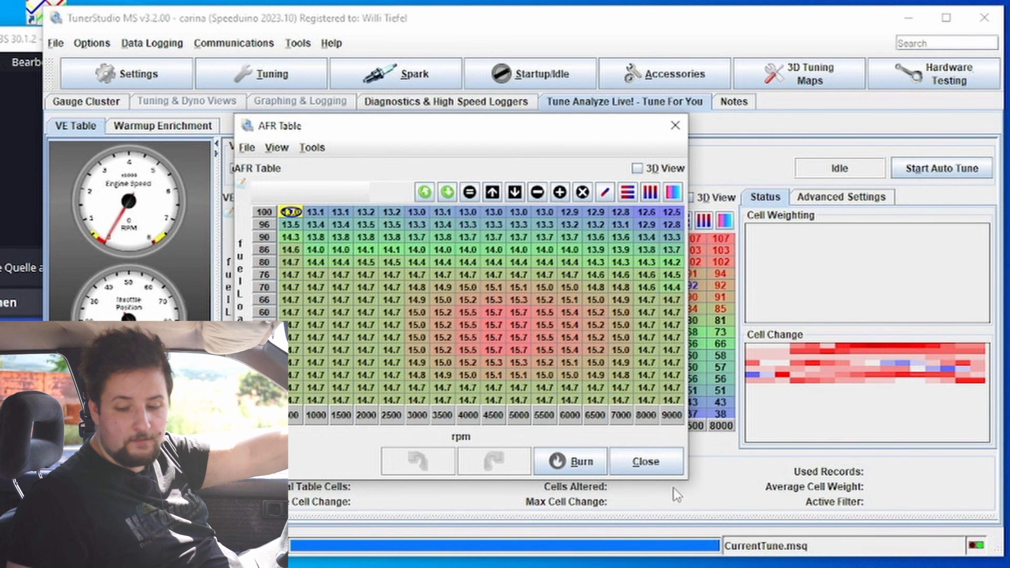
{"action": "left_click", "coordinate": [655, 474]}
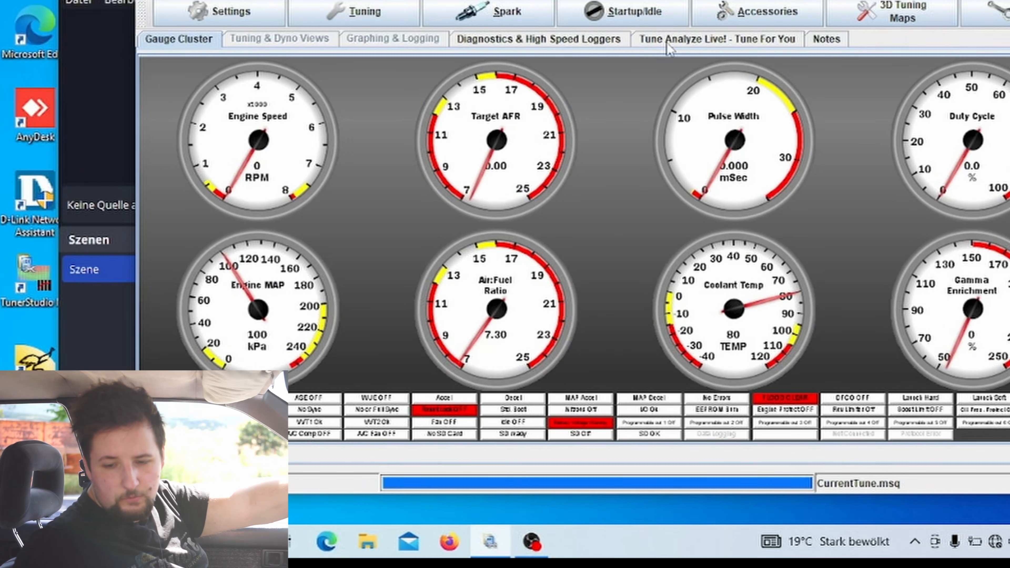
- In the live VE table tuning view, replace the Throttle Position gauge with the Air:Fuel Ratio gauge
{"action": "left_click", "coordinate": [668, 47]}
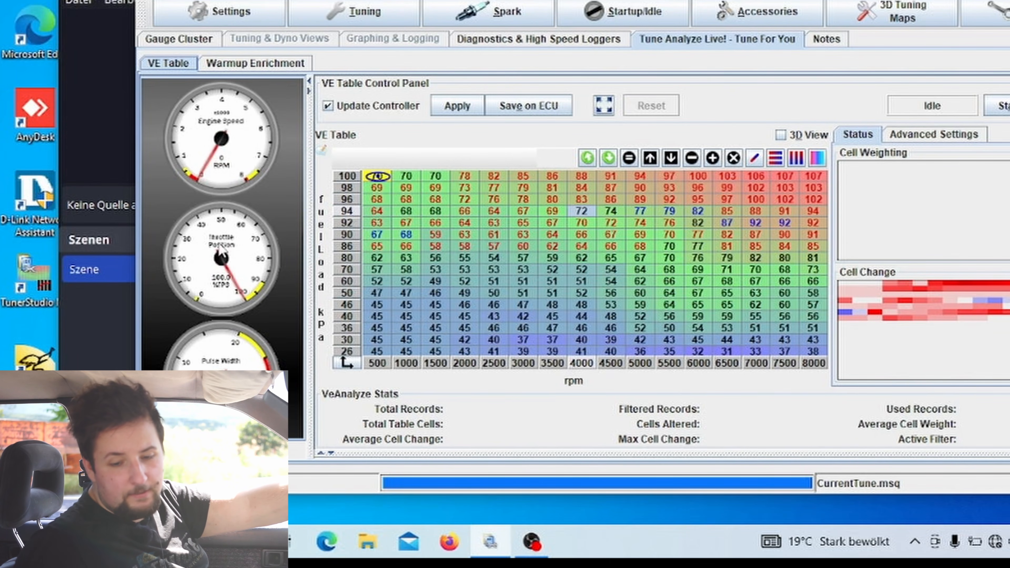
{"action": "right_click", "coordinate": [221, 252]}
{"action": "mouse_move", "coordinate": [225, 252]}
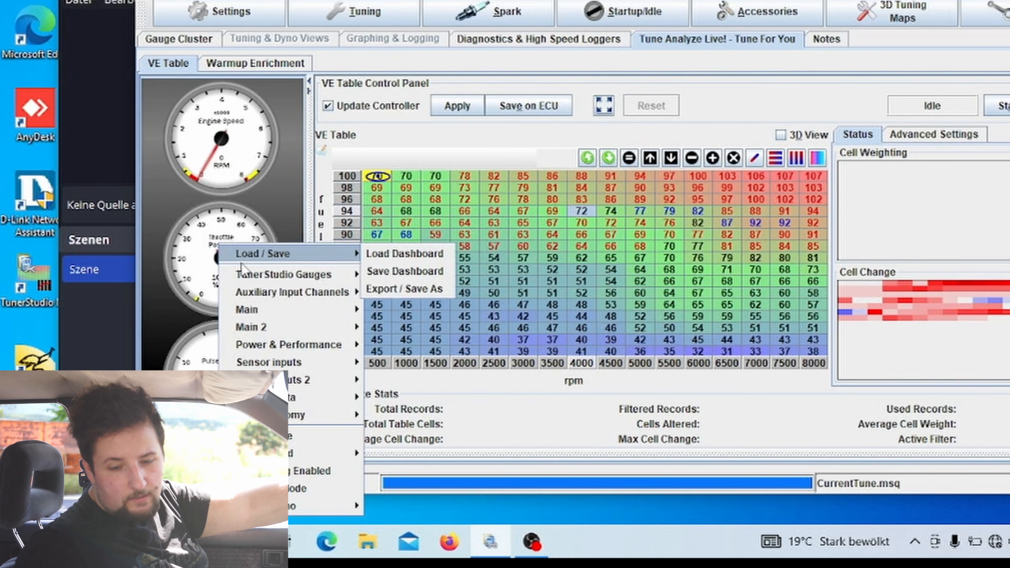
{"action": "right_click", "coordinate": [214, 236]}
{"action": "mouse_move", "coordinate": [301, 280]}
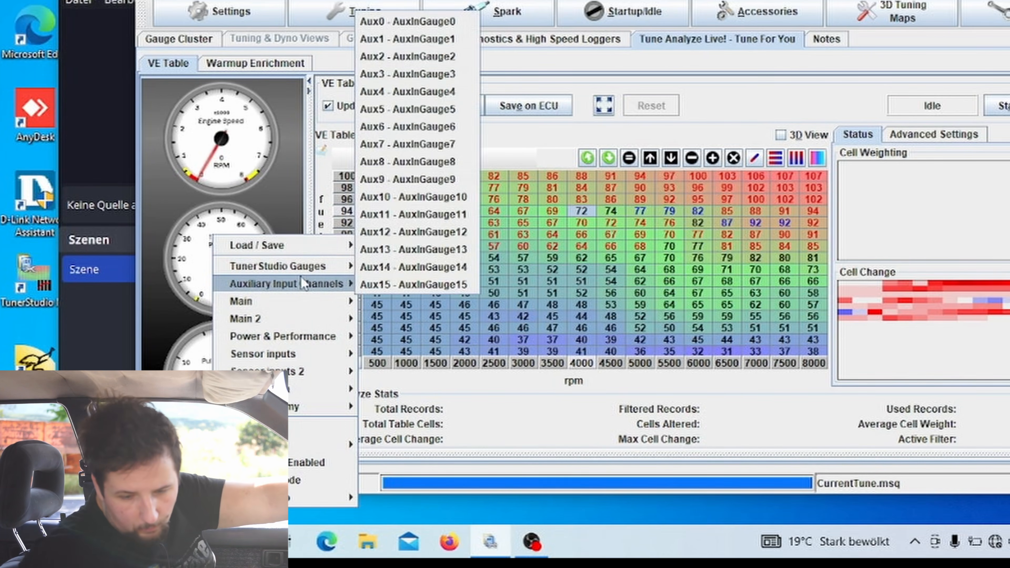
{"action": "mouse_move", "coordinate": [298, 340]}
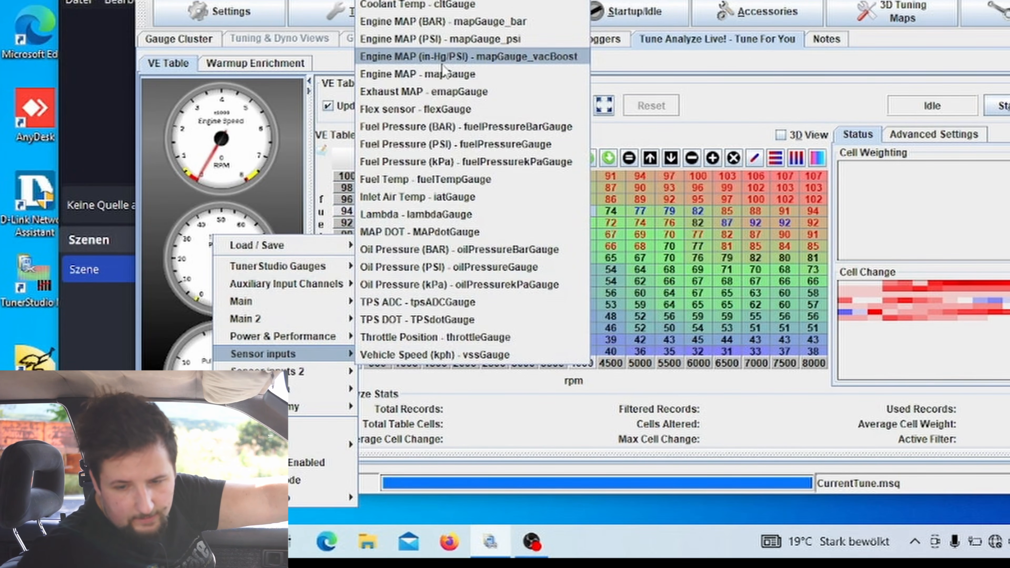
{"action": "left_click", "coordinate": [440, 1]}
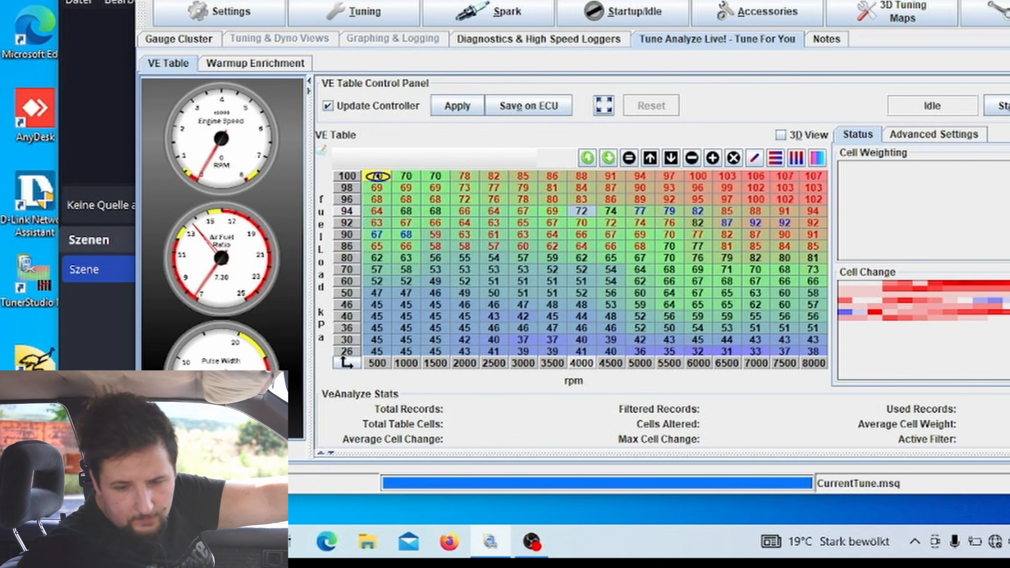
- Replace the Pulse Width gauge beside the VE table with the Engine MAP gauge
{"action": "right_click", "coordinate": [216, 363]}
{"action": "mouse_move", "coordinate": [247, 336]}
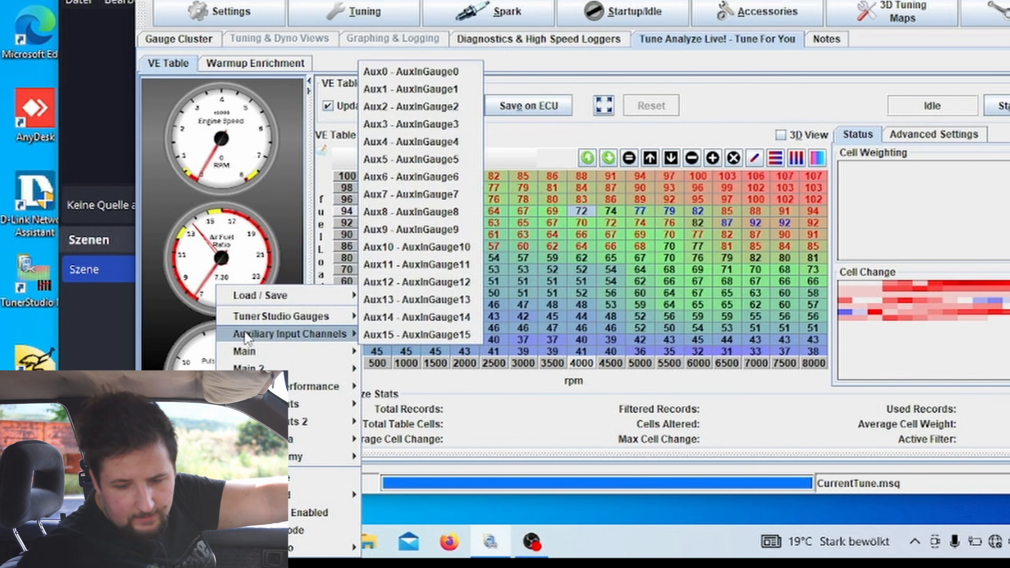
{"action": "mouse_move", "coordinate": [258, 352]}
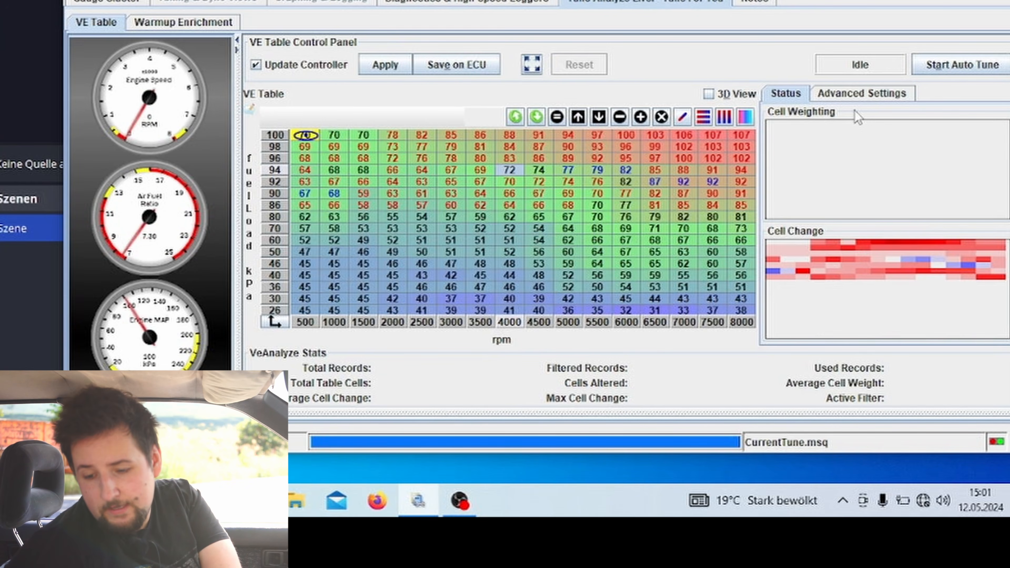
- Set the cell change resistance to Very Easy in the auto-tune advanced settings
{"action": "left_click", "coordinate": [845, 92]}
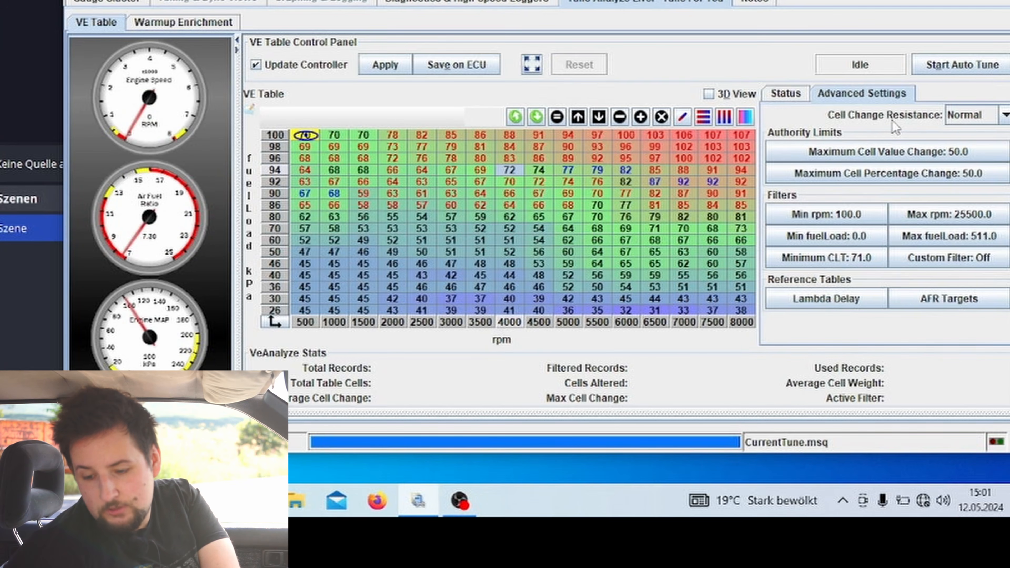
{"action": "left_click", "coordinate": [962, 114]}
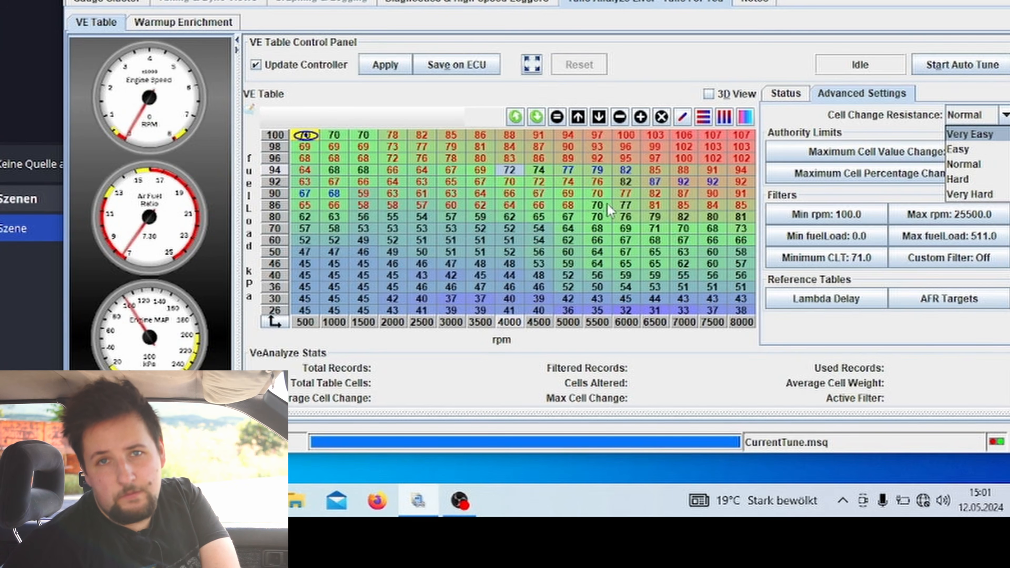
{"action": "mouse_move", "coordinate": [607, 204]}
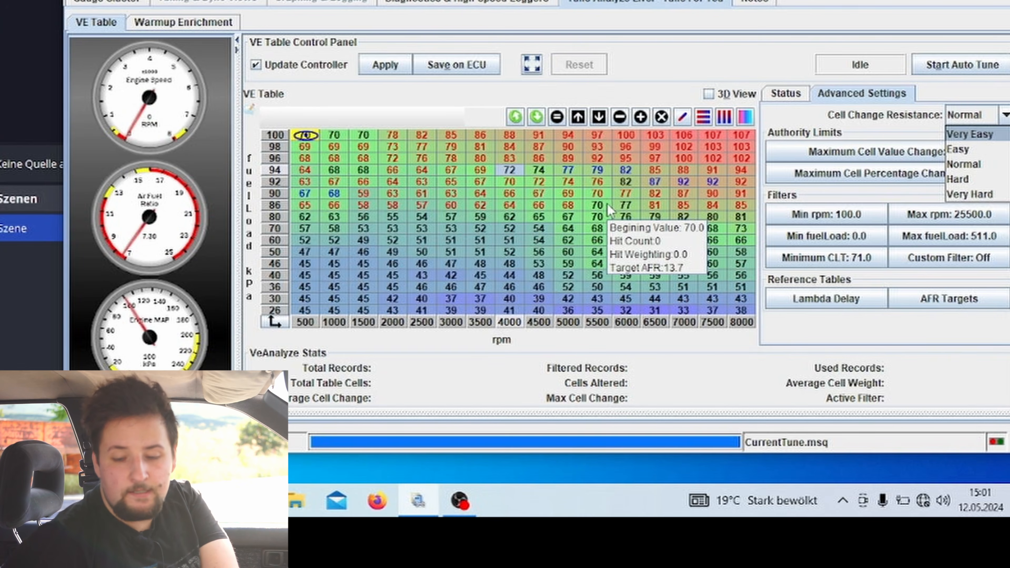
{"action": "mouse_move", "coordinate": [569, 161]}
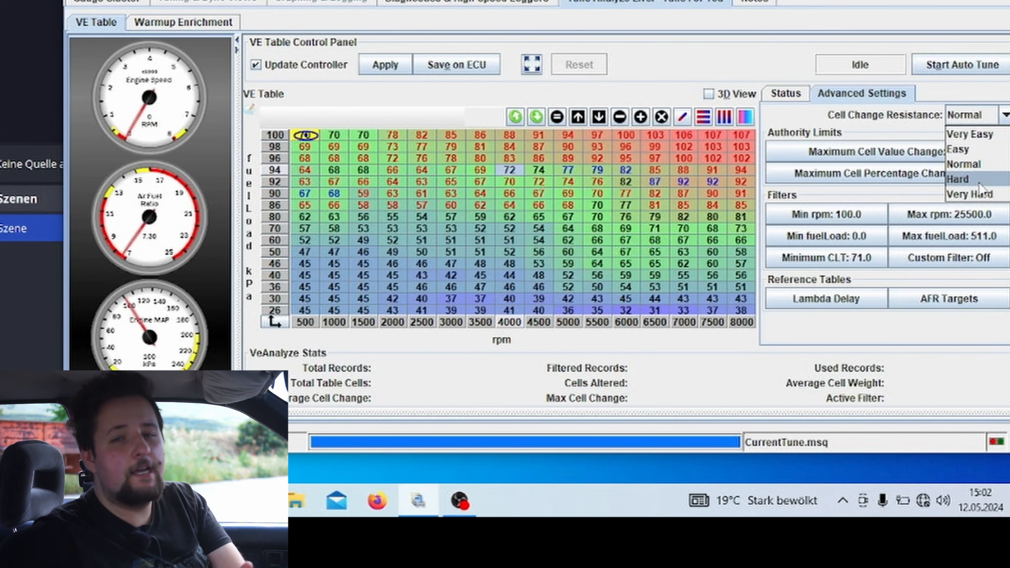
{"action": "left_click", "coordinate": [966, 134]}
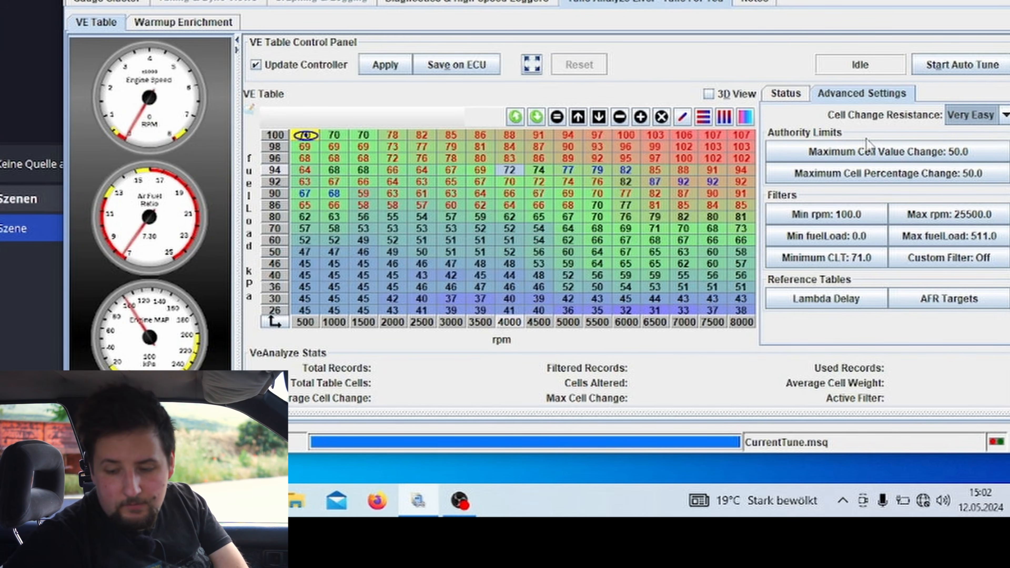
- Set the VE table cells from 2500 to 8000 rpm and 30 to 100 kPa to 50 and save them on the ECU
{"action": "left_click_drag", "start_coordinate": [741, 141], "coordinate": [417, 307]}
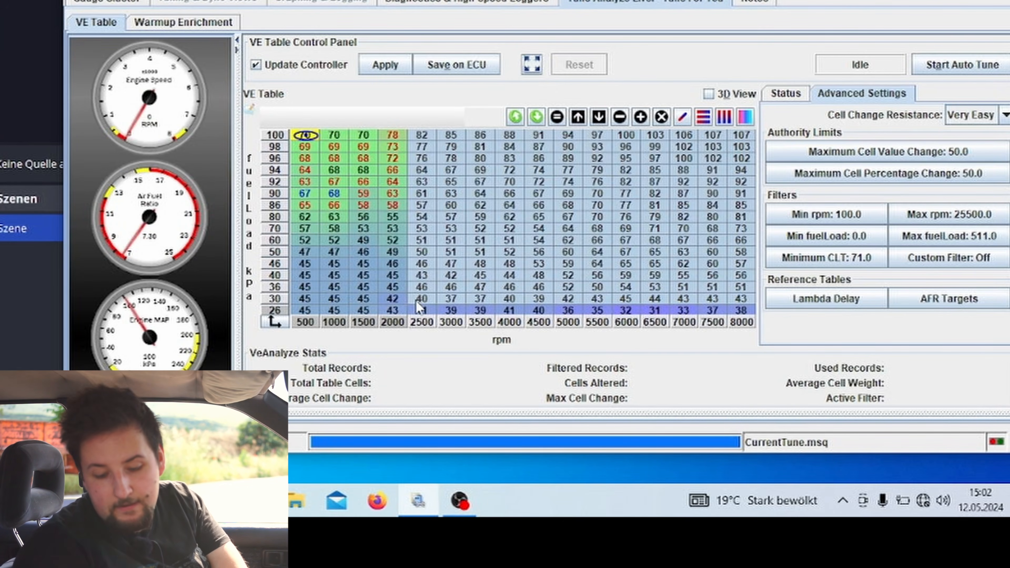
{"action": "type", "text": "50"}
{"action": "key", "text": "Return"}
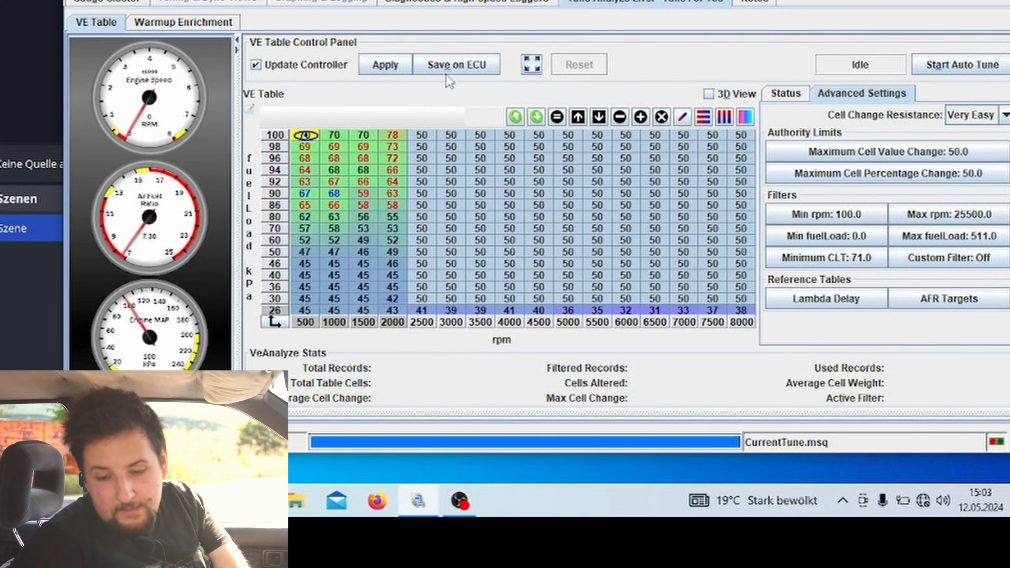
{"action": "left_click", "coordinate": [453, 66]}
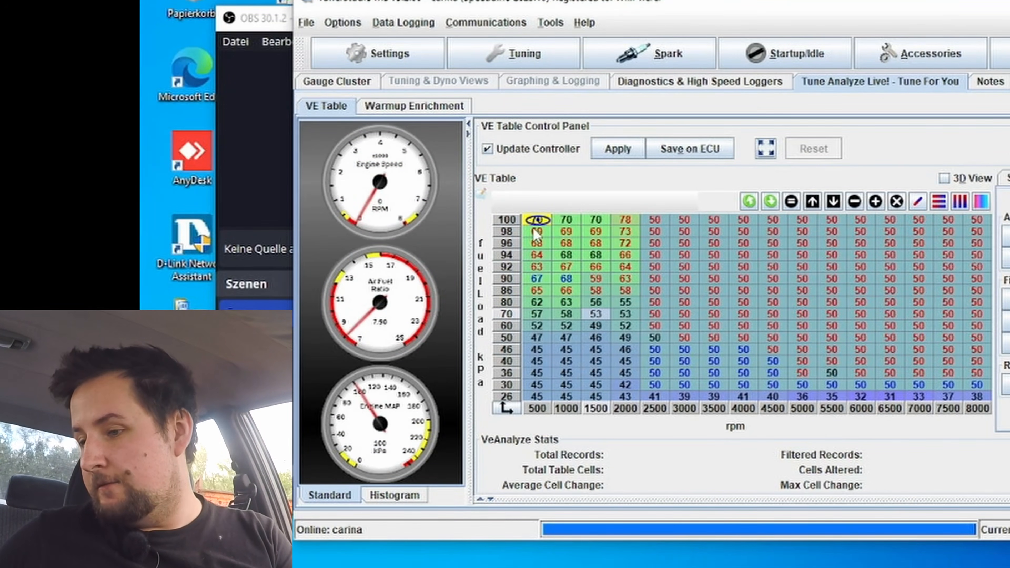
- Set the VE table cells in all rpm columns from 30 to 100 kPa to 50, save to the ECU and clear the selection
{"action": "left_click_drag", "start_coordinate": [536, 225], "coordinate": [990, 397]}
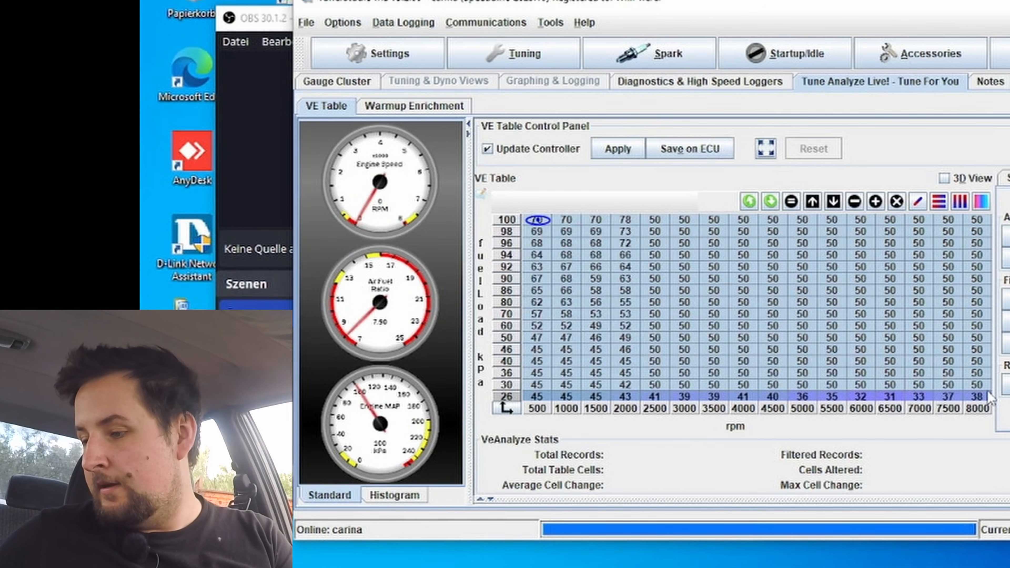
{"action": "mouse_move", "coordinate": [957, 350]}
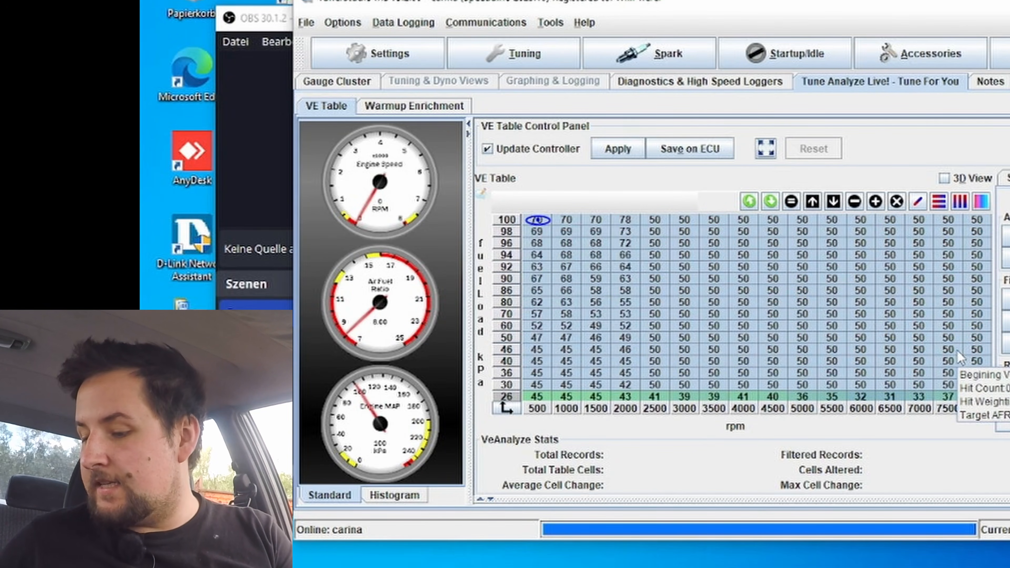
{"action": "type", "text": "50"}
{"action": "key", "text": "Return"}
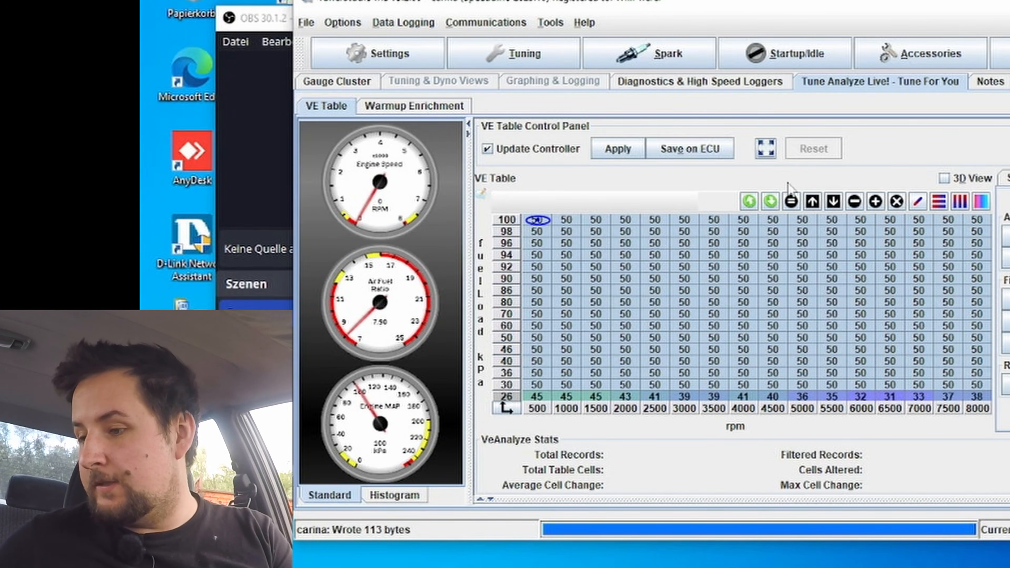
{"action": "left_click", "coordinate": [692, 157]}
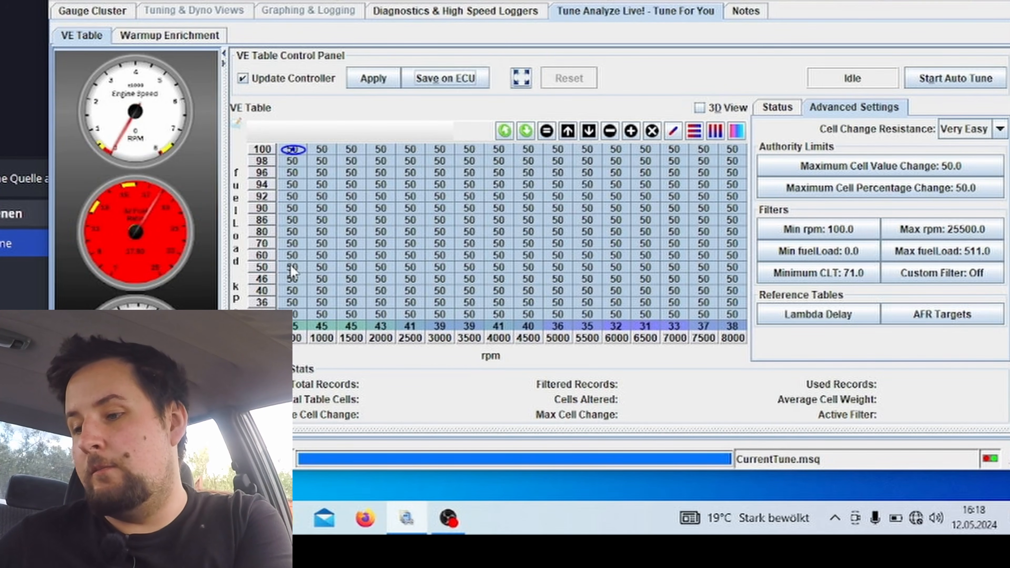
{"action": "left_click", "coordinate": [296, 279]}
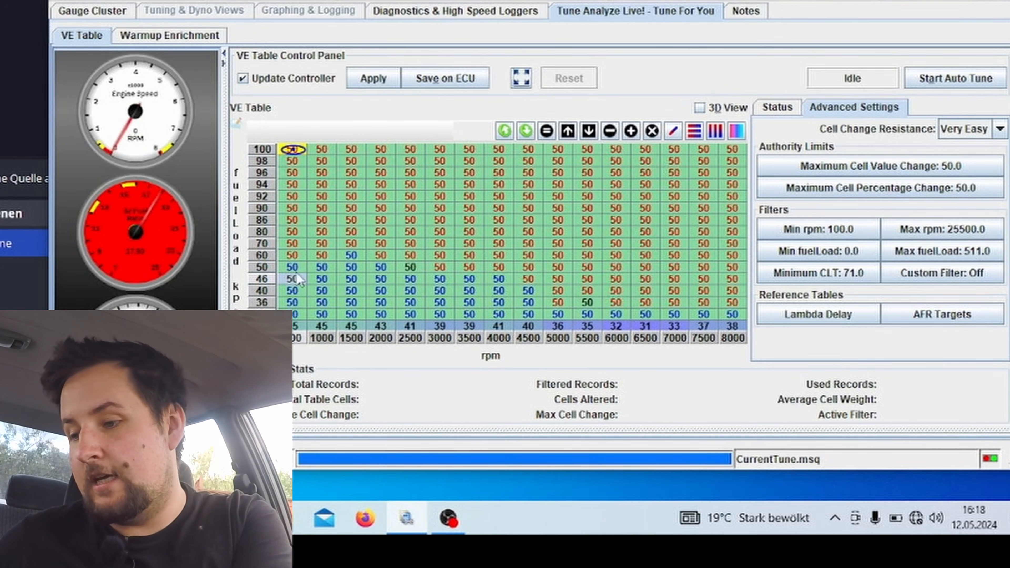
{"action": "left_click", "coordinate": [296, 267]}
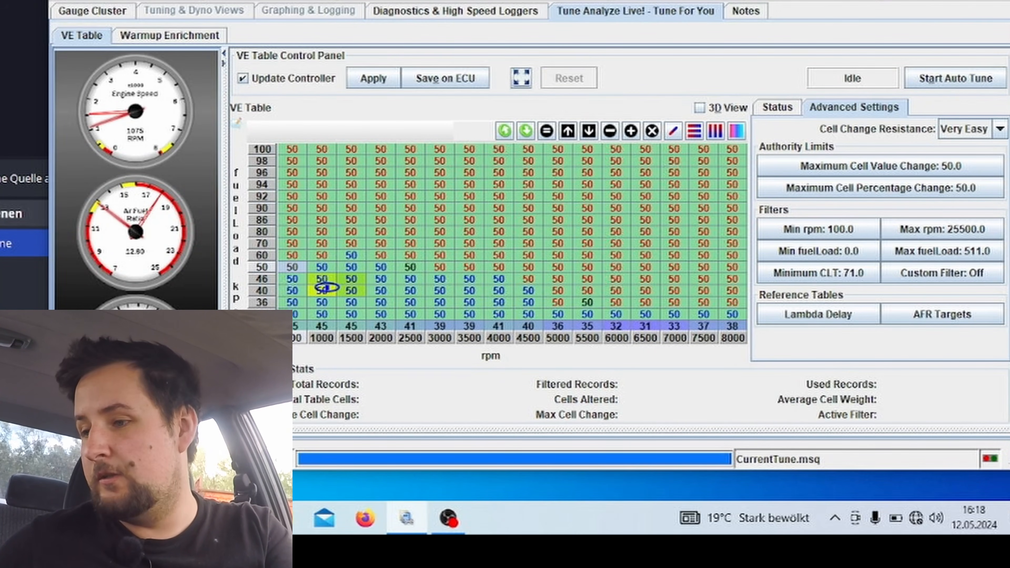
- Open the AFR/O2 settings from the tuning options to check them
{"action": "left_click", "coordinate": [242, 1]}
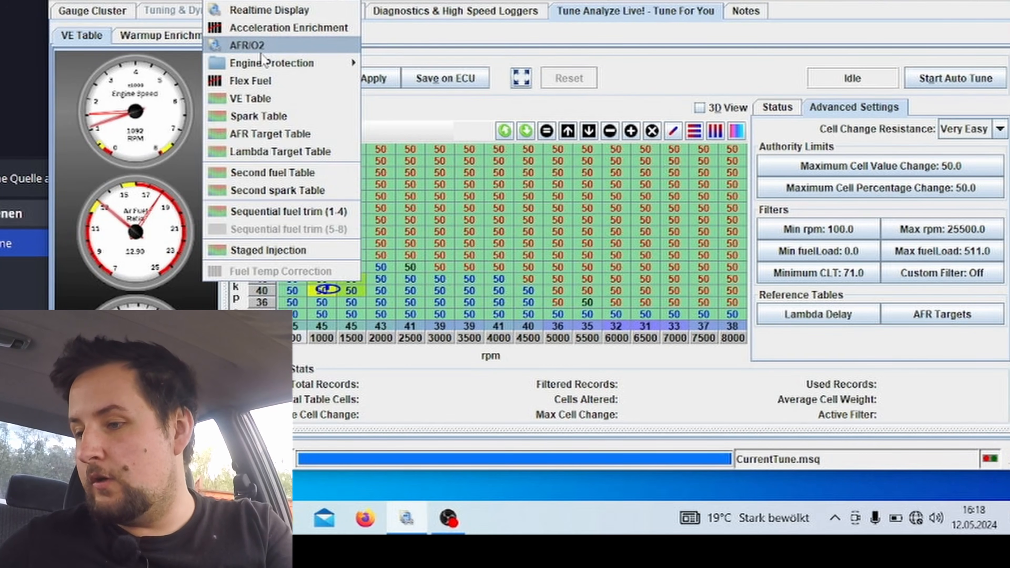
{"action": "left_click", "coordinate": [255, 45]}
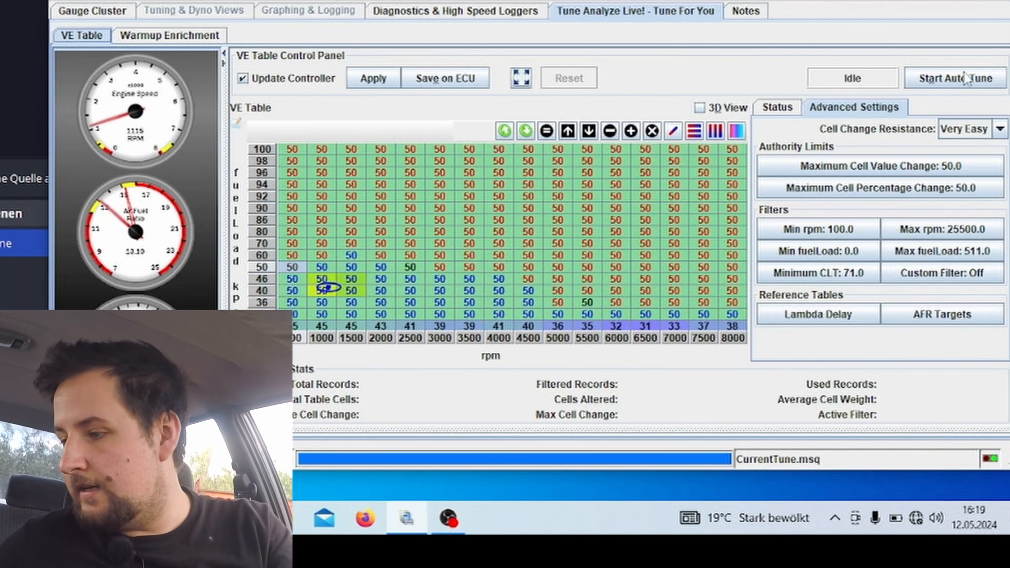
- Start auto-tuning the VE table and set the Minimum CLT filter to 50
{"action": "left_click", "coordinate": [962, 75]}
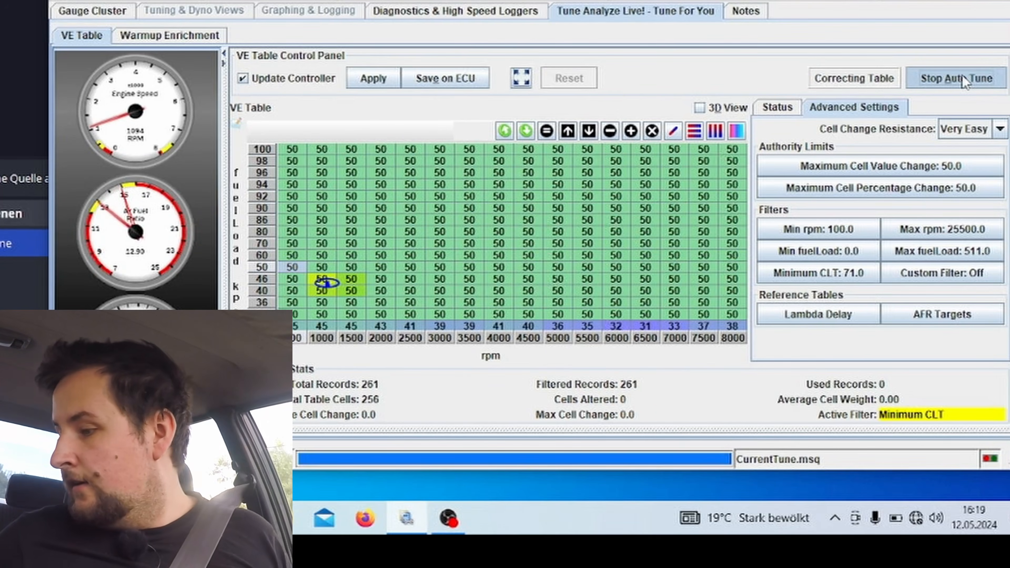
{"action": "left_click", "coordinate": [846, 274]}
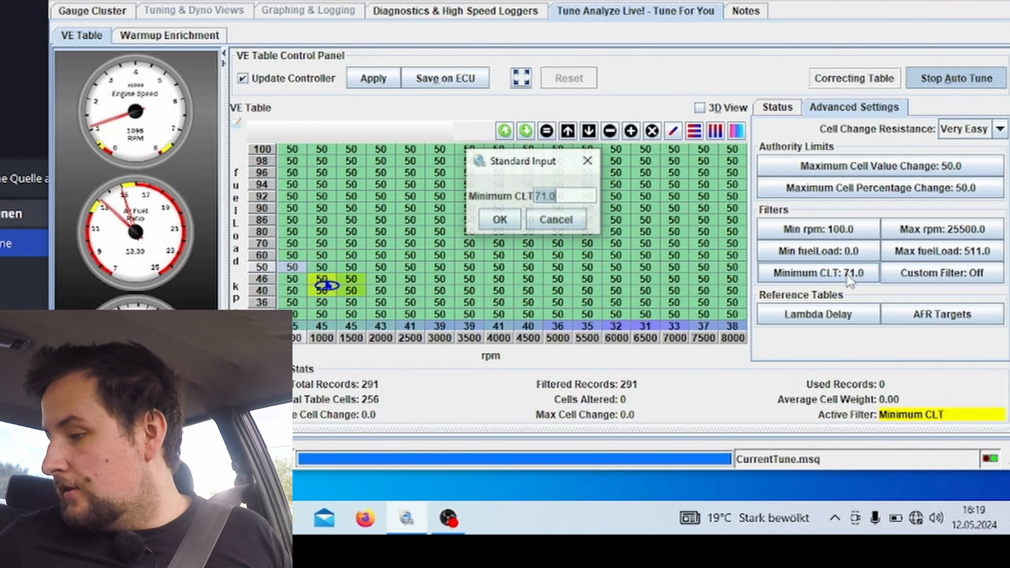
{"action": "key", "text": "BackSpace"}
{"action": "type", "text": "50"}
{"action": "key", "text": "Return"}
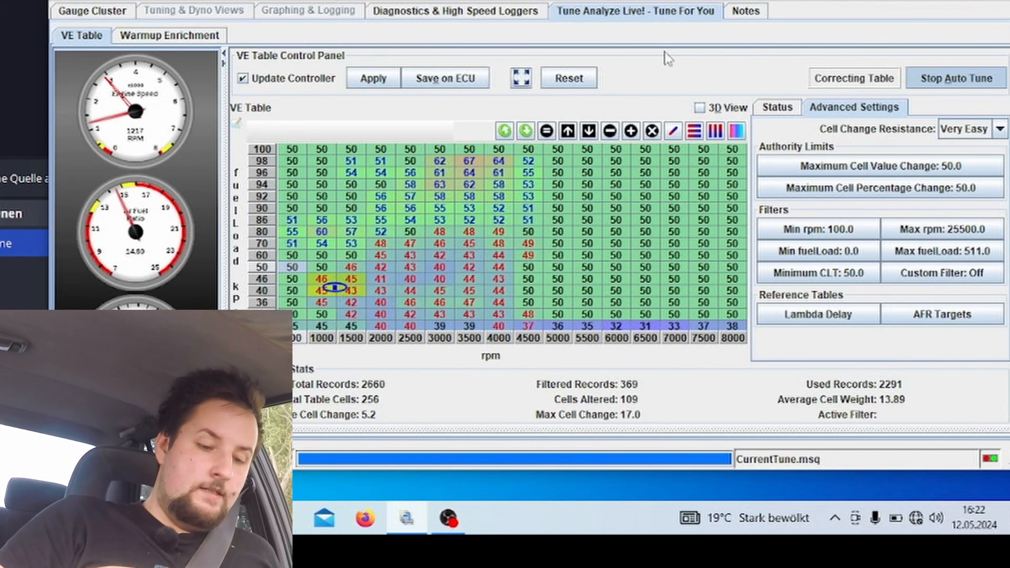
- Save the auto-tuned VE table on the ECU and increase the cells from 4500 to 8000 rpm at 96 to 100 kPa by 10
{"action": "left_click", "coordinate": [437, 81]}
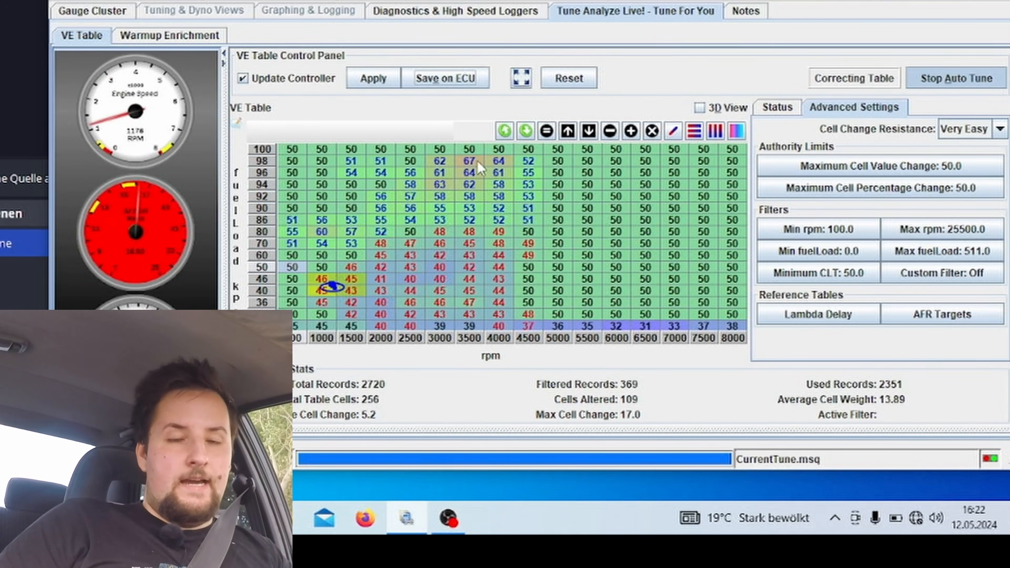
{"action": "mouse_move", "coordinate": [478, 161]}
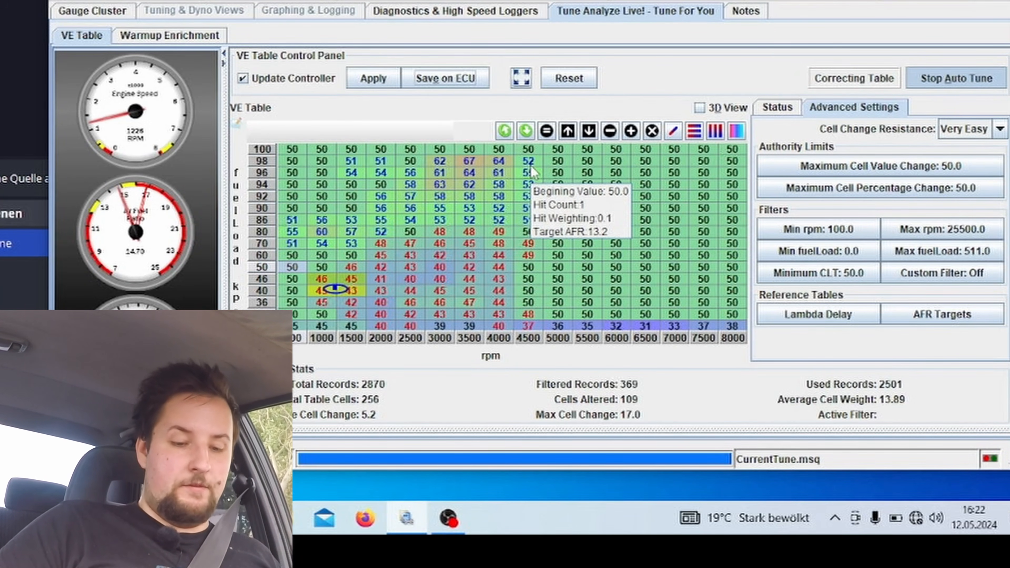
{"action": "left_click_drag", "start_coordinate": [534, 171], "coordinate": [739, 150]}
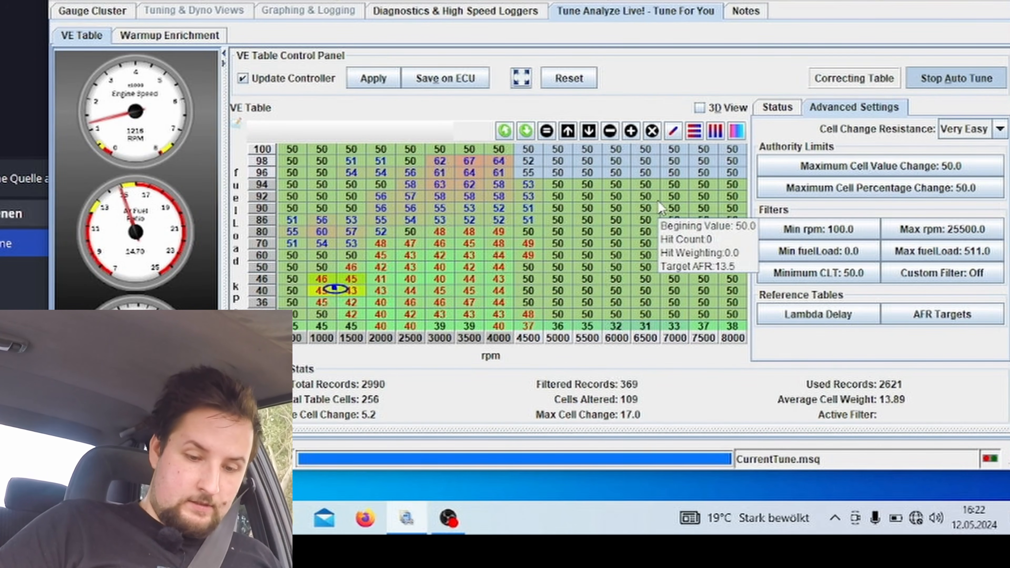
{"action": "left_click", "coordinate": [630, 132]}
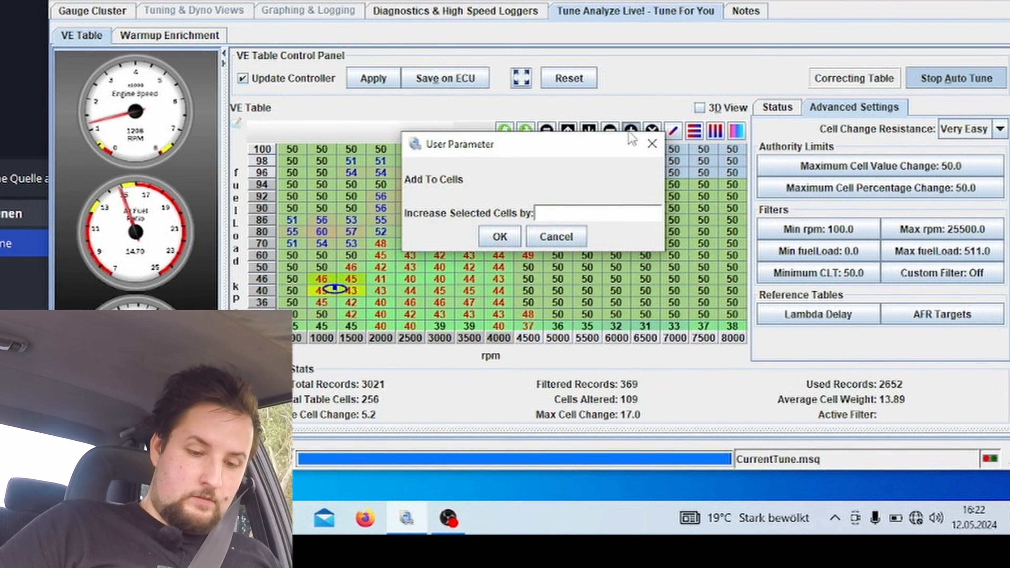
{"action": "type", "text": "10"}
{"action": "key", "text": "Return"}
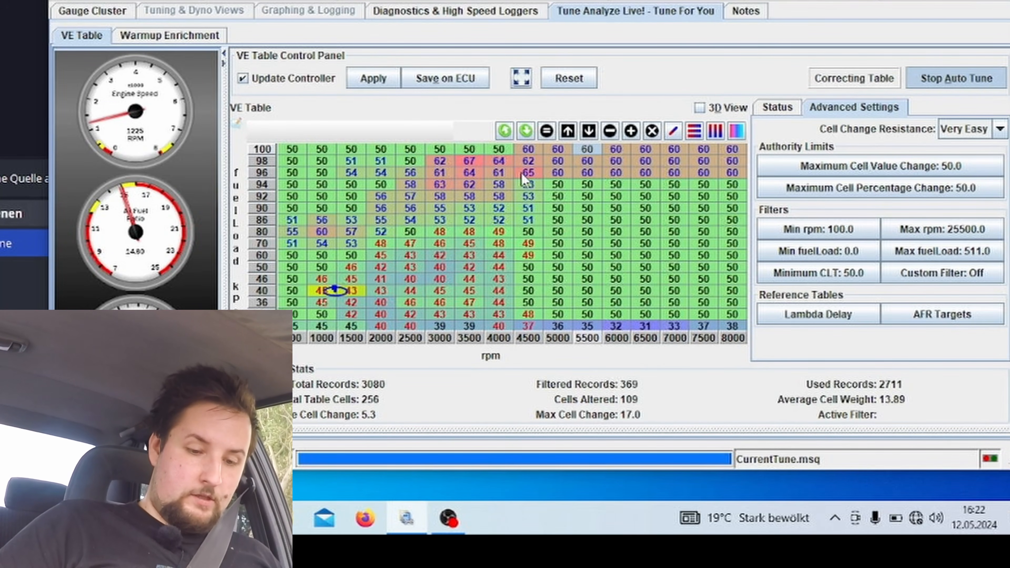
- Increase the VE cells from 6500 to 8000 rpm at 96 to 100 kPa by 10
{"action": "left_click_drag", "start_coordinate": [728, 154], "coordinate": [648, 180]}
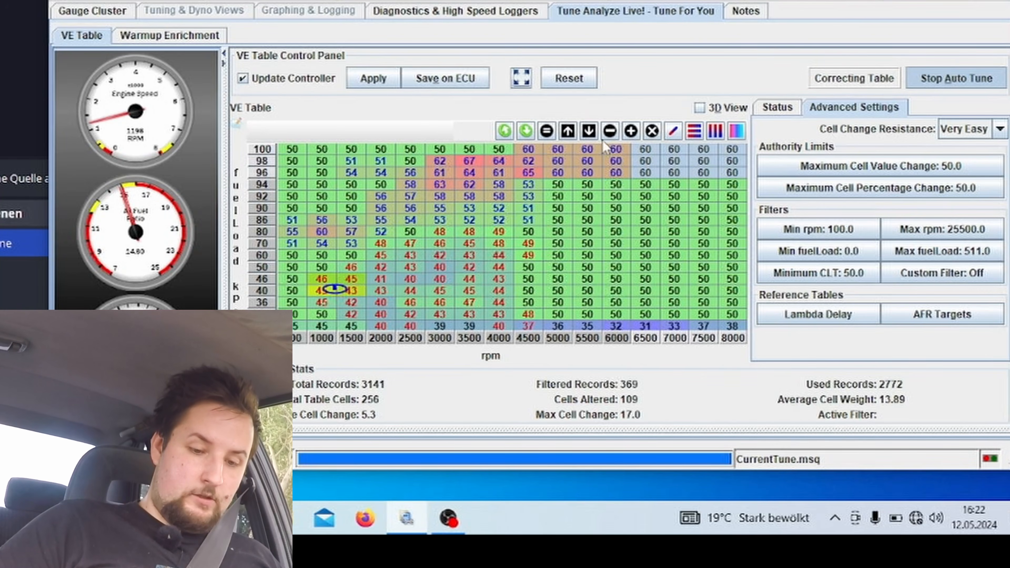
{"action": "left_click", "coordinate": [630, 131]}
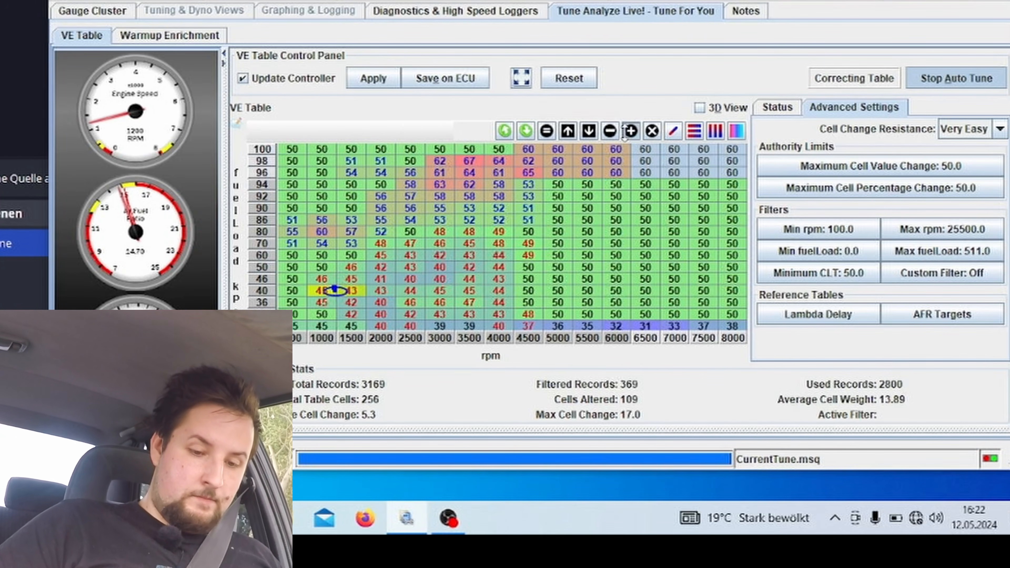
{"action": "type", "text": "10"}
{"action": "key", "text": "Return"}
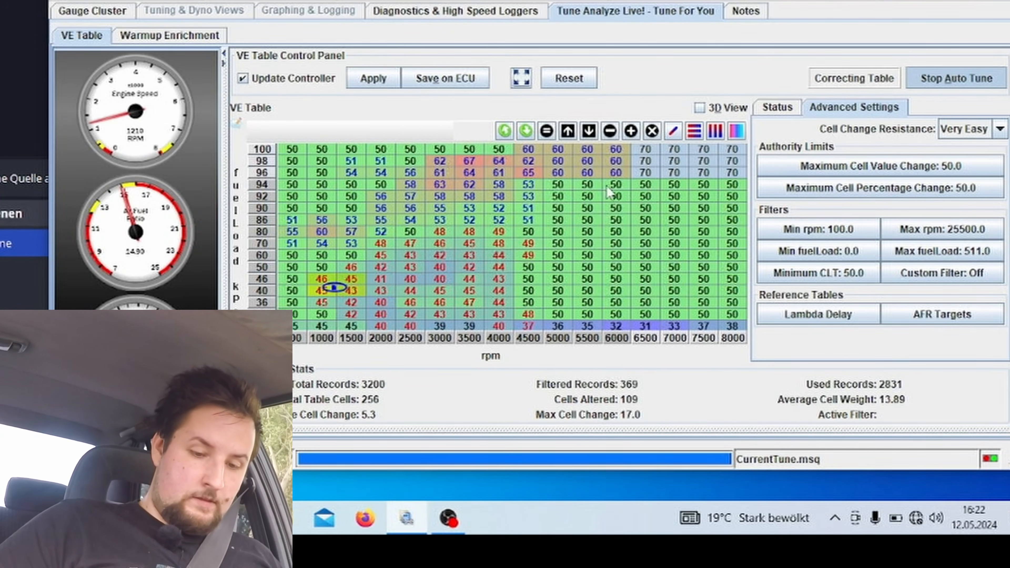
- Stop the auto-tune, clear the cell selection and start a new auto-tune run
{"action": "left_click", "coordinate": [928, 82]}
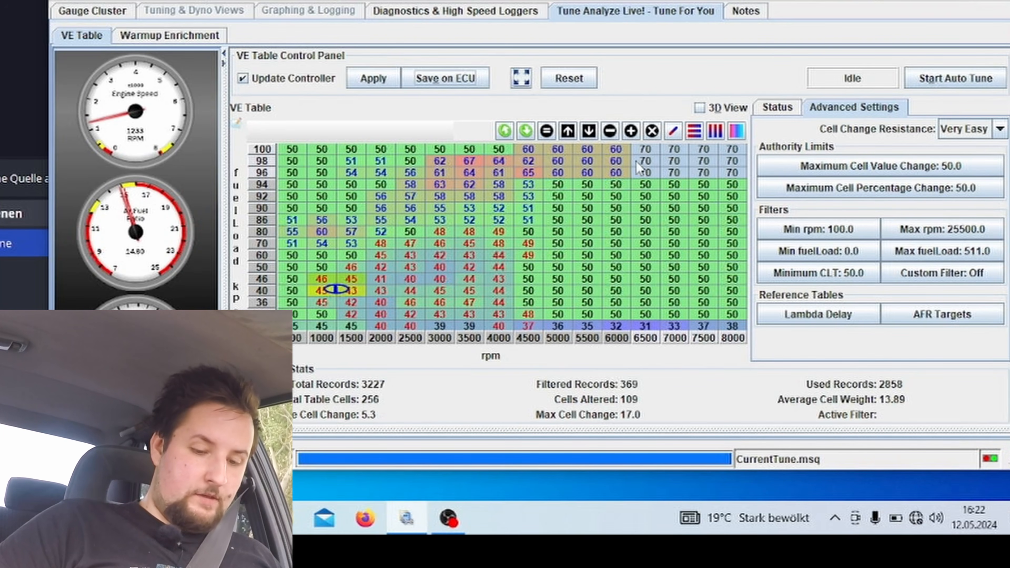
{"action": "mouse_move", "coordinate": [628, 204]}
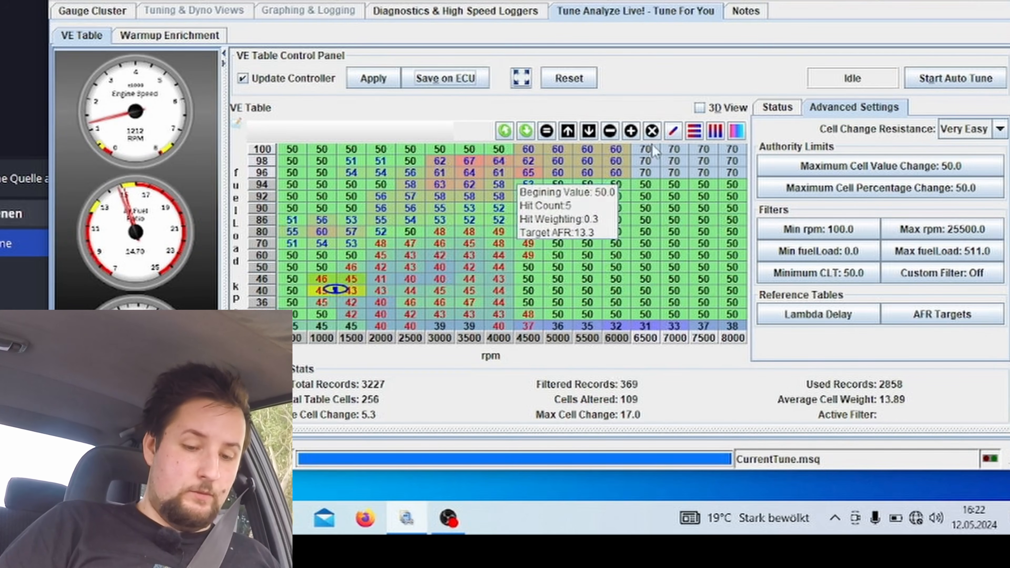
{"action": "left_click", "coordinate": [697, 151]}
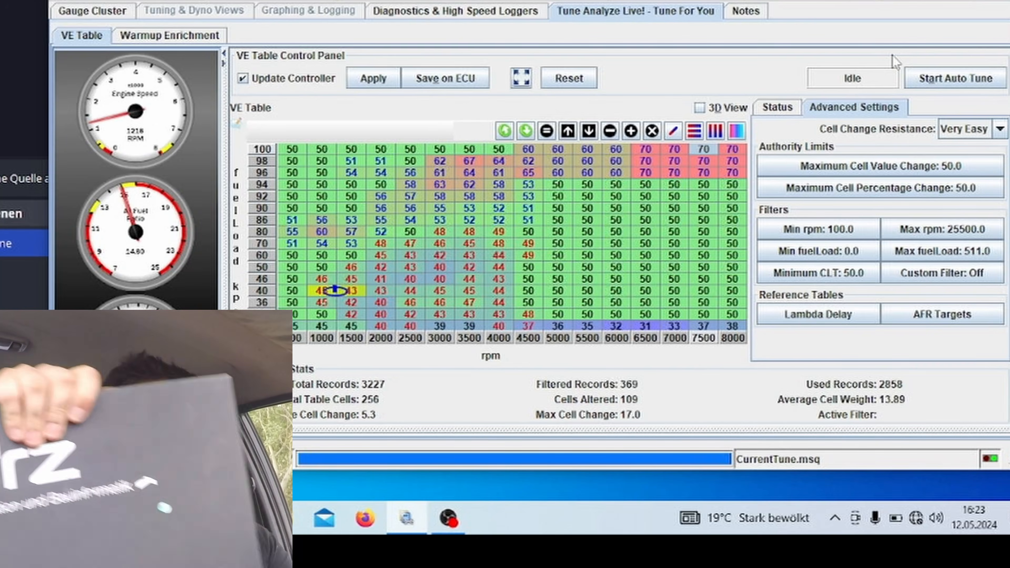
{"action": "left_click", "coordinate": [926, 80]}
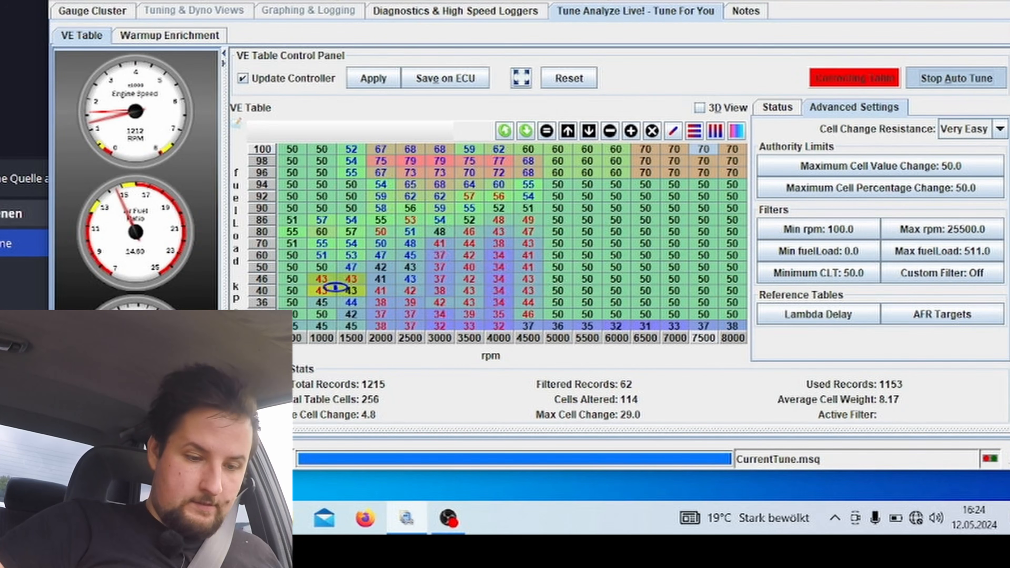
- Increase the 100 kPa VE cells from 1500 to 8000 rpm by 20 and save the table on the ECU
{"action": "left_click_drag", "start_coordinate": [735, 147], "coordinate": [346, 154]}
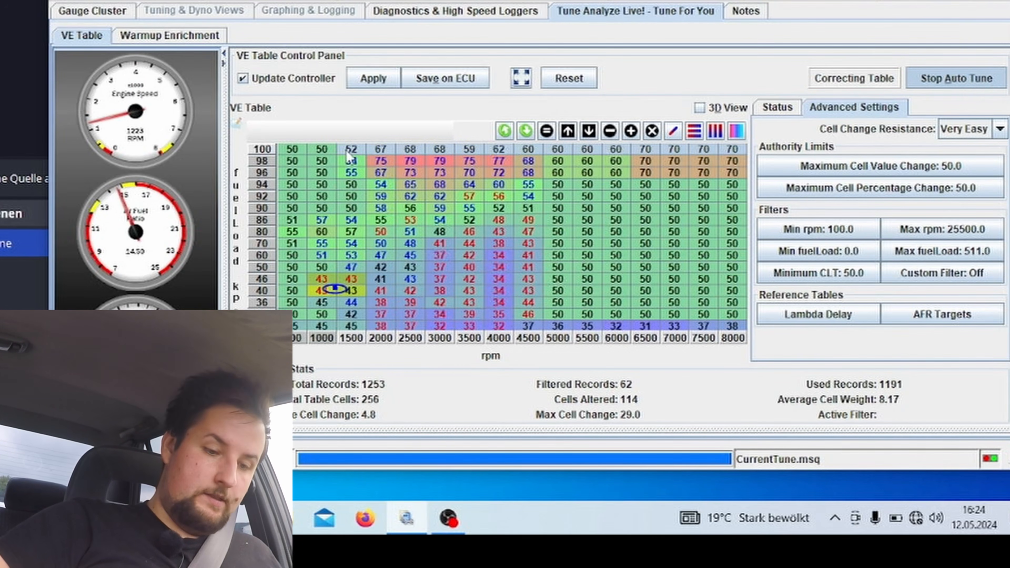
{"action": "left_click", "coordinate": [632, 131]}
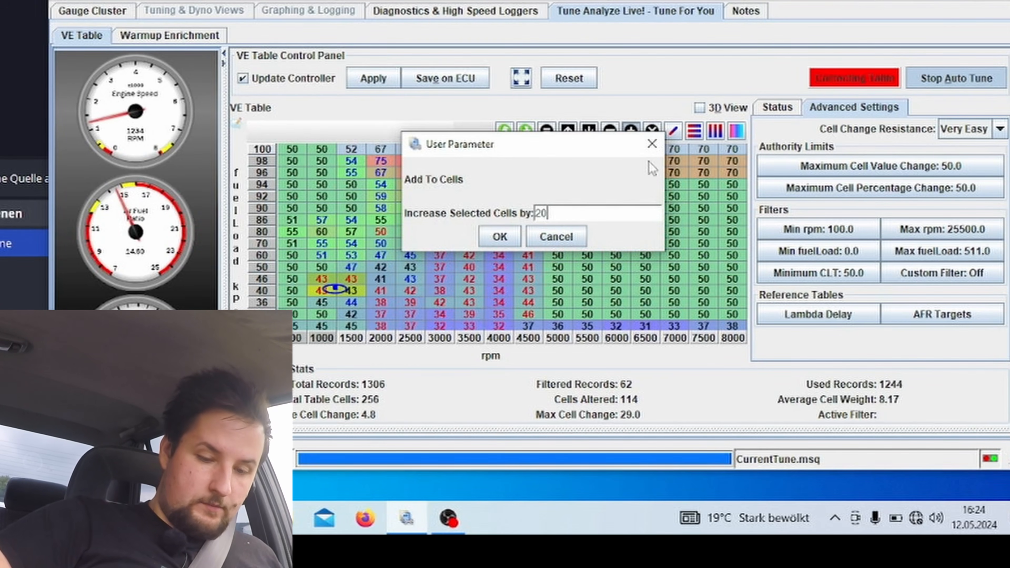
{"action": "key", "text": "Return"}
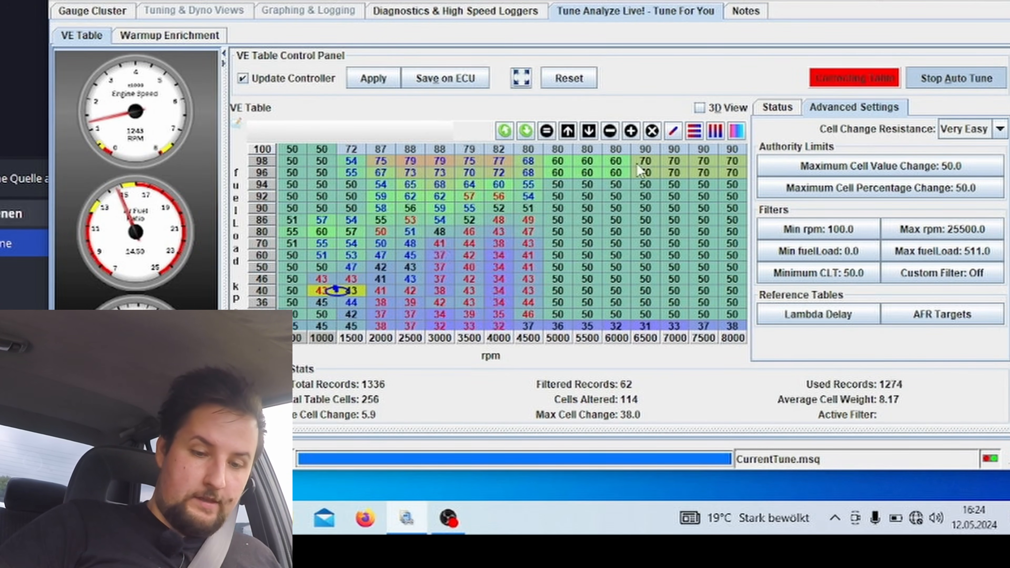
{"action": "left_click", "coordinate": [433, 82]}
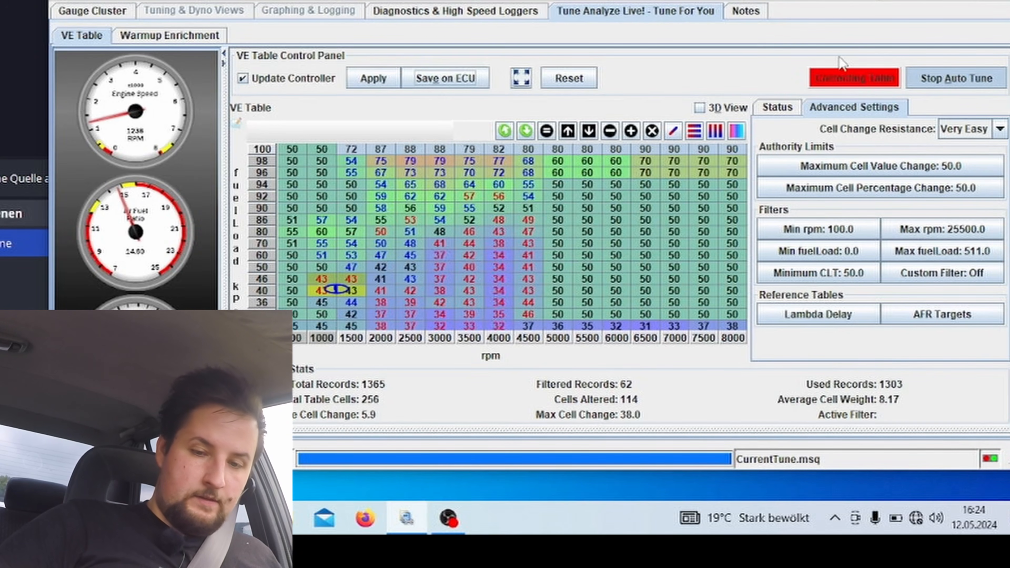
- Restart auto-tuning of the VE table and show the Cell Weighting and Cell Change maps
{"action": "left_click", "coordinate": [928, 81]}
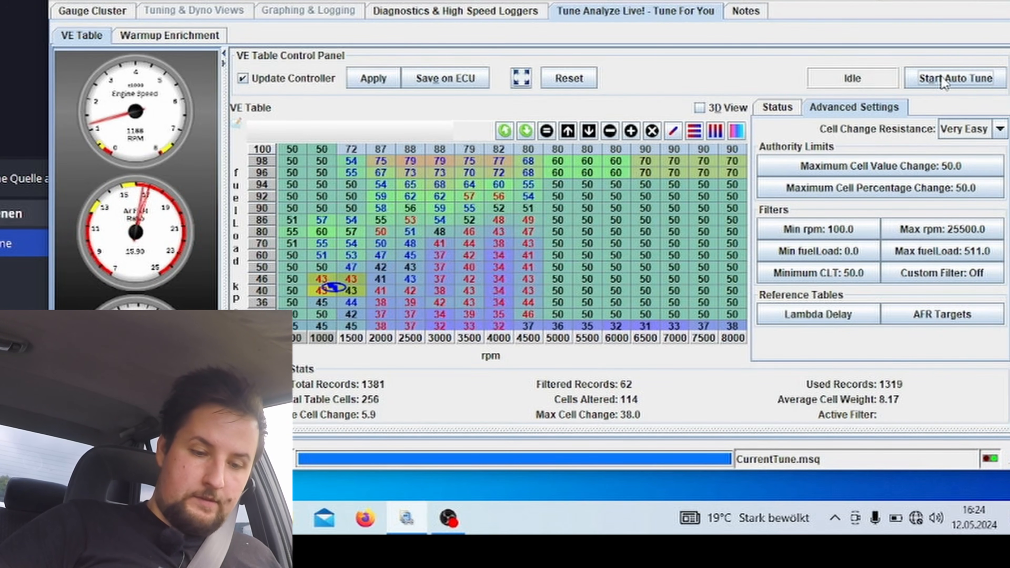
{"action": "left_click", "coordinate": [943, 84]}
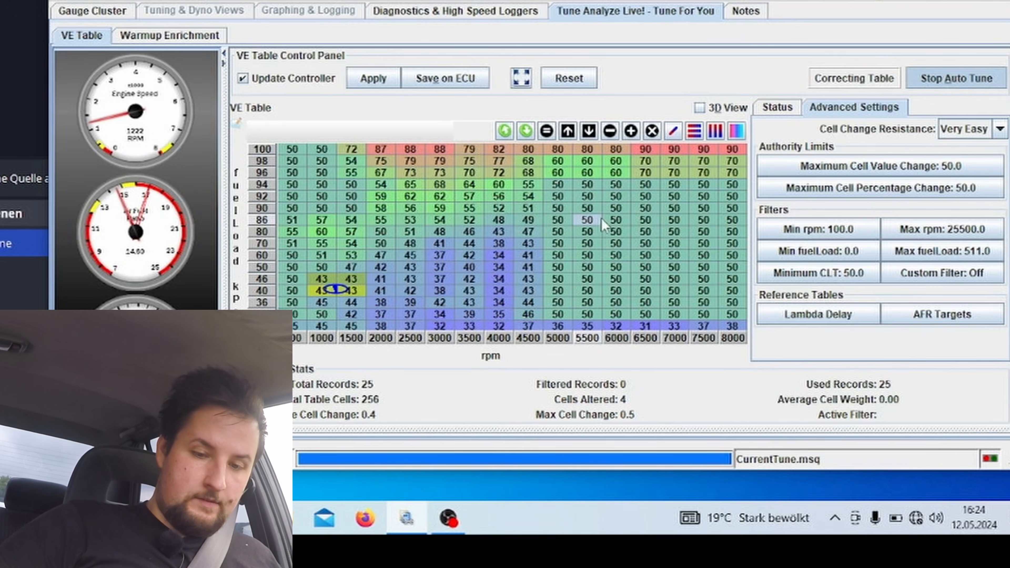
{"action": "left_click", "coordinate": [794, 111]}
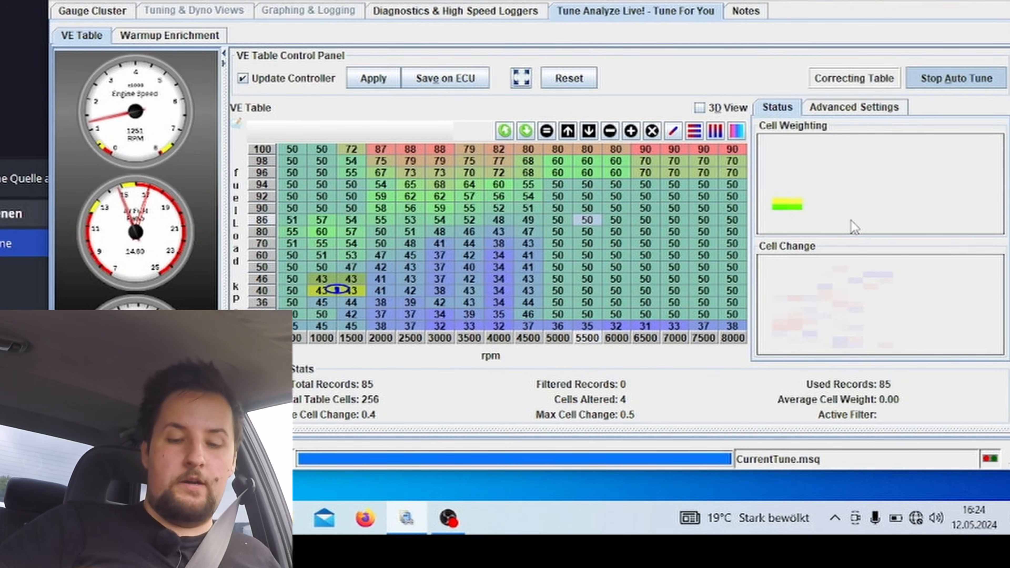
{"action": "mouse_move", "coordinate": [854, 227]}
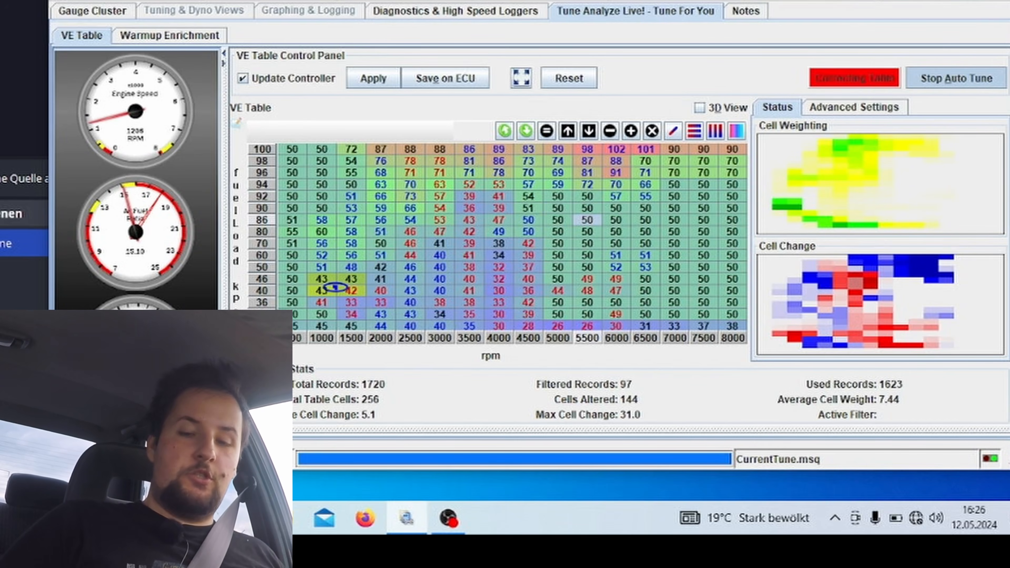
- Stop auto-tuning and save the recommended VE table values on the ECU
{"action": "left_click", "coordinate": [956, 81]}
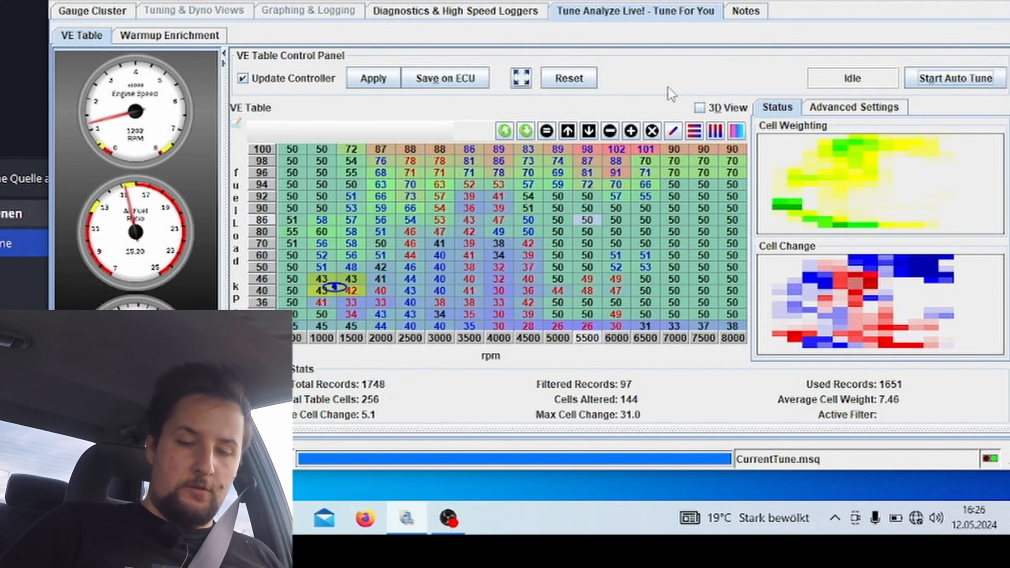
{"action": "left_click", "coordinate": [473, 85]}
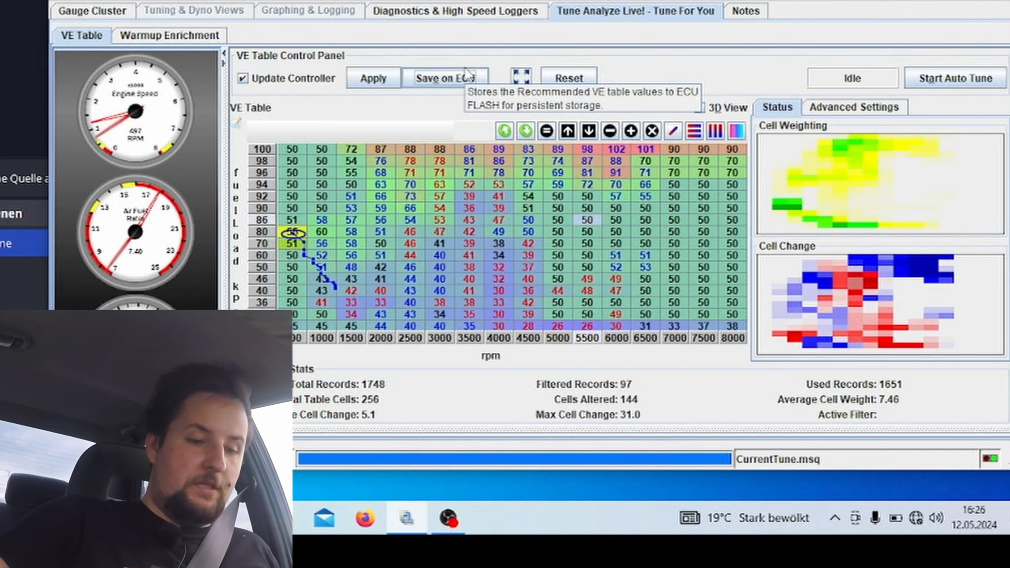
- Open the VE Table editor, inspect the tilted 3D surface and return to the cell grid
{"action": "left_click", "coordinate": [210, 10]}
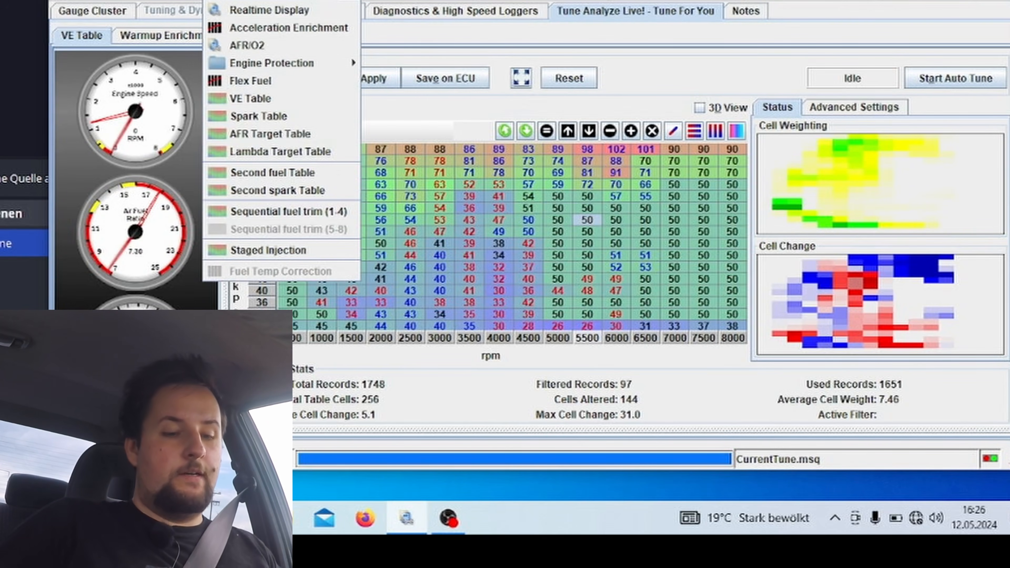
{"action": "left_click", "coordinate": [277, 99]}
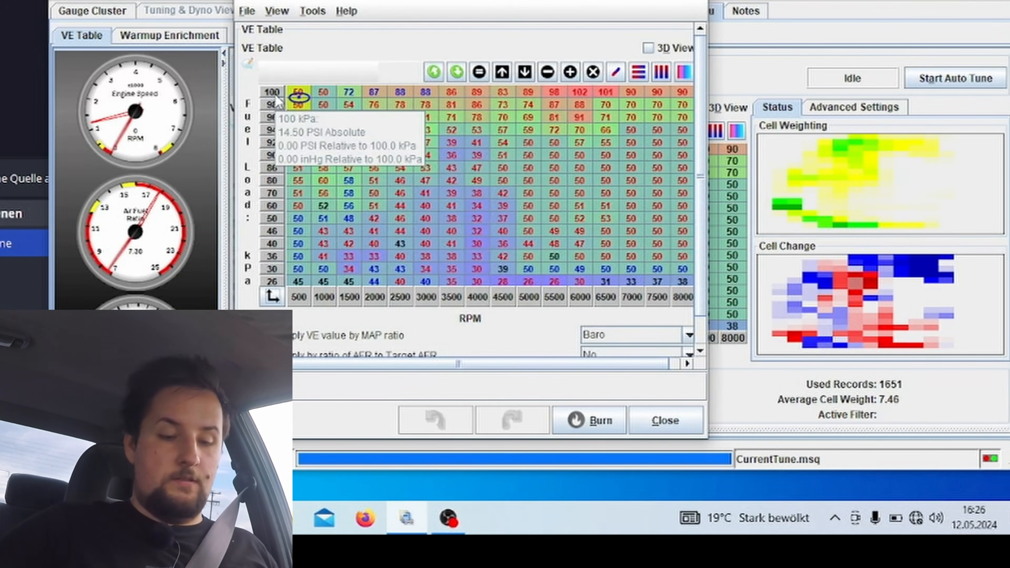
{"action": "left_click", "coordinate": [669, 46]}
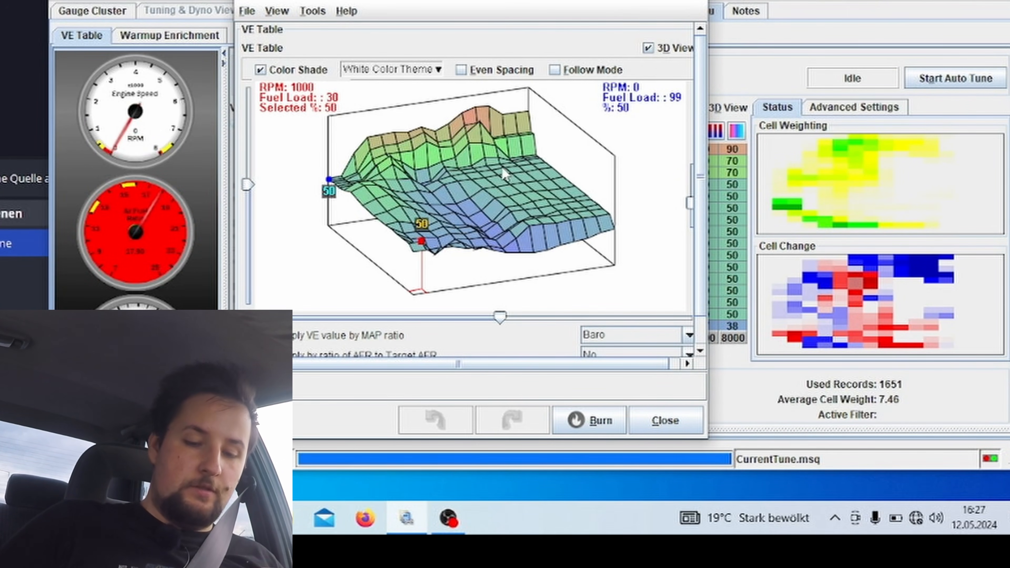
{"action": "left_click_drag", "start_coordinate": [644, 133], "coordinate": [644, 208]}
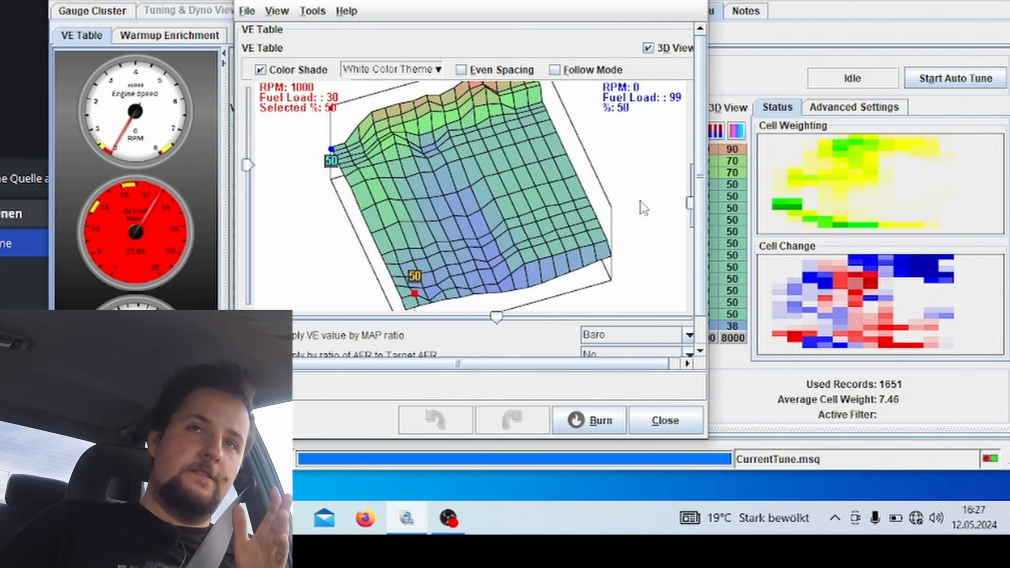
{"action": "left_click", "coordinate": [648, 48]}
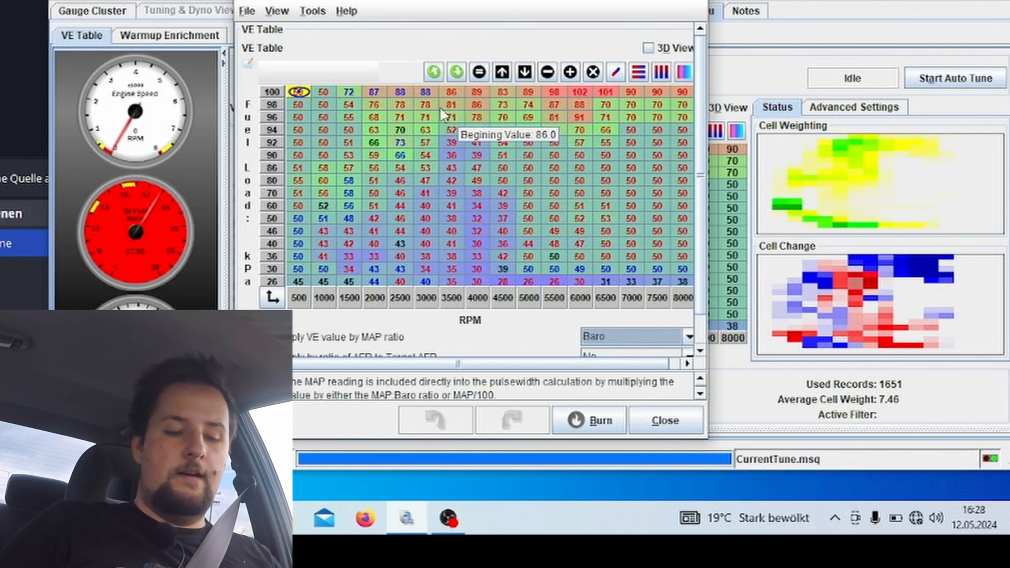
- Interpolate the 4500 and 5000 rpm VE columns vertically between 92 and 100 kPa
{"action": "left_click", "coordinate": [604, 168]}
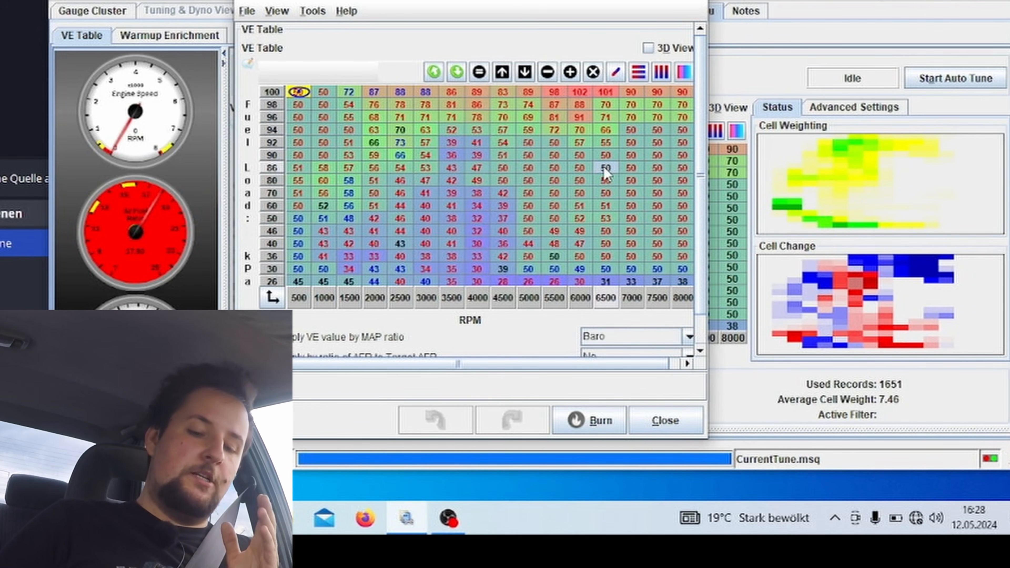
{"action": "left_click", "coordinate": [601, 130]}
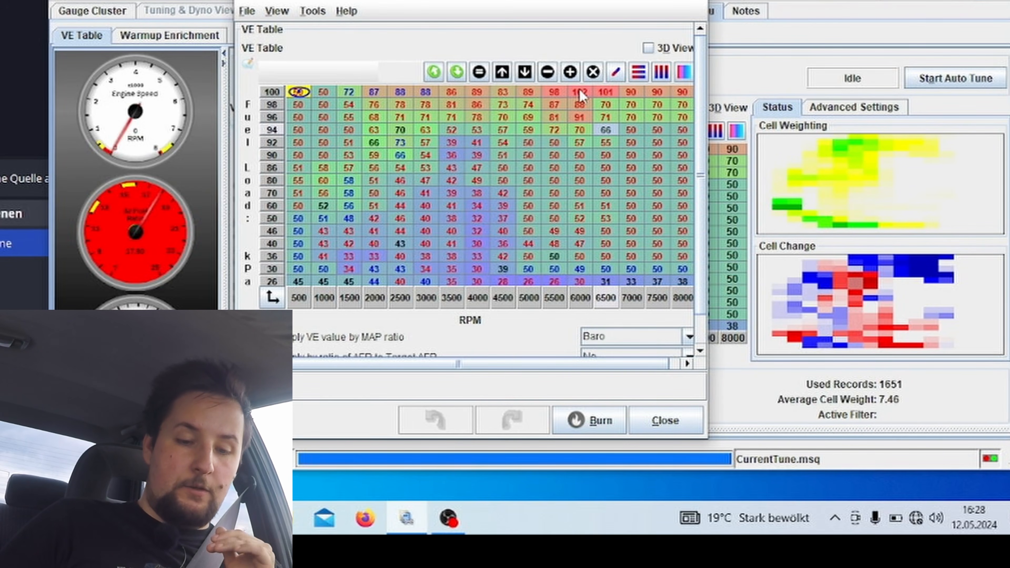
{"action": "mouse_move", "coordinate": [579, 91]}
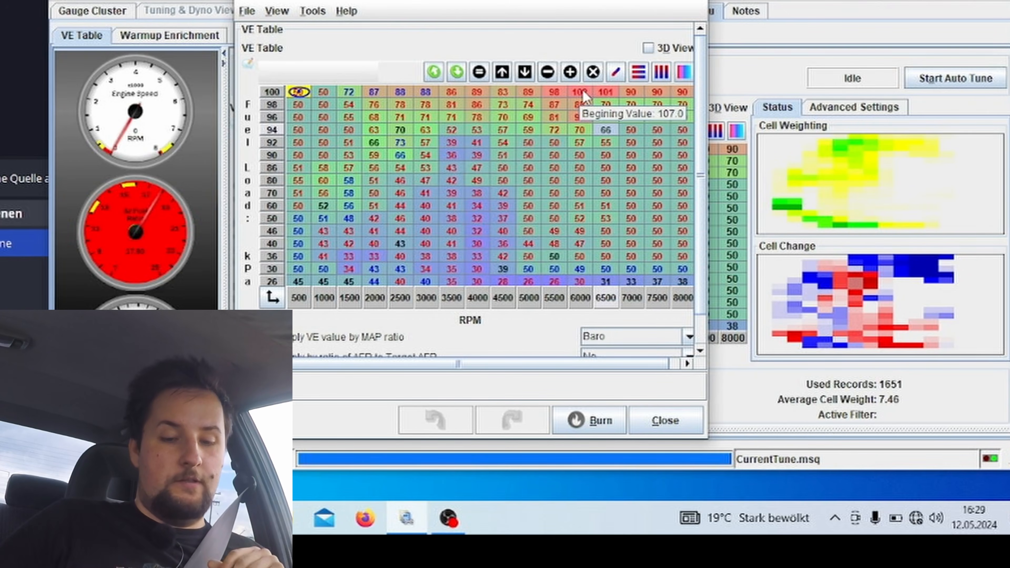
{"action": "mouse_move", "coordinate": [503, 96]}
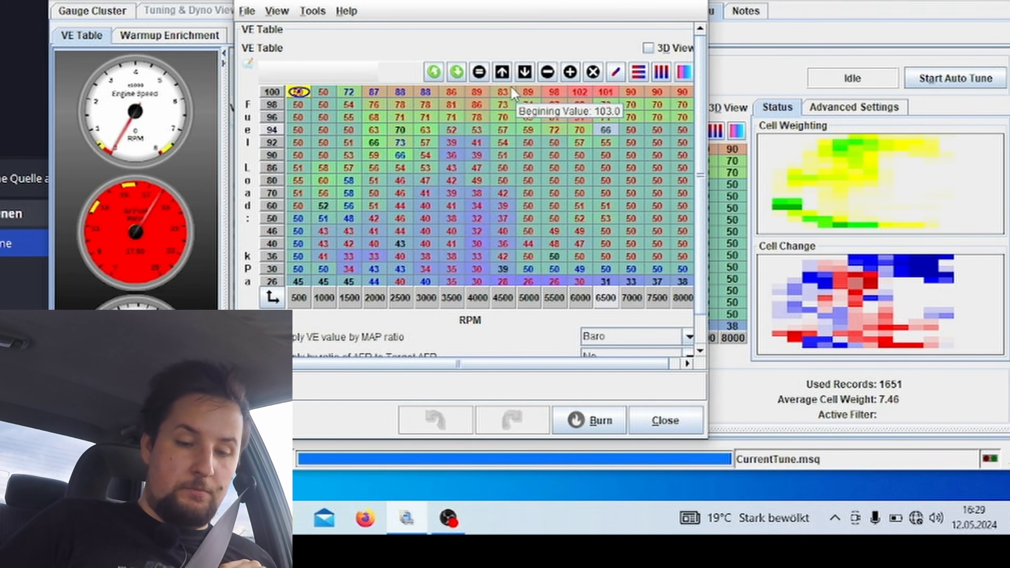
{"action": "left_click_drag", "start_coordinate": [503, 97], "coordinate": [528, 169]}
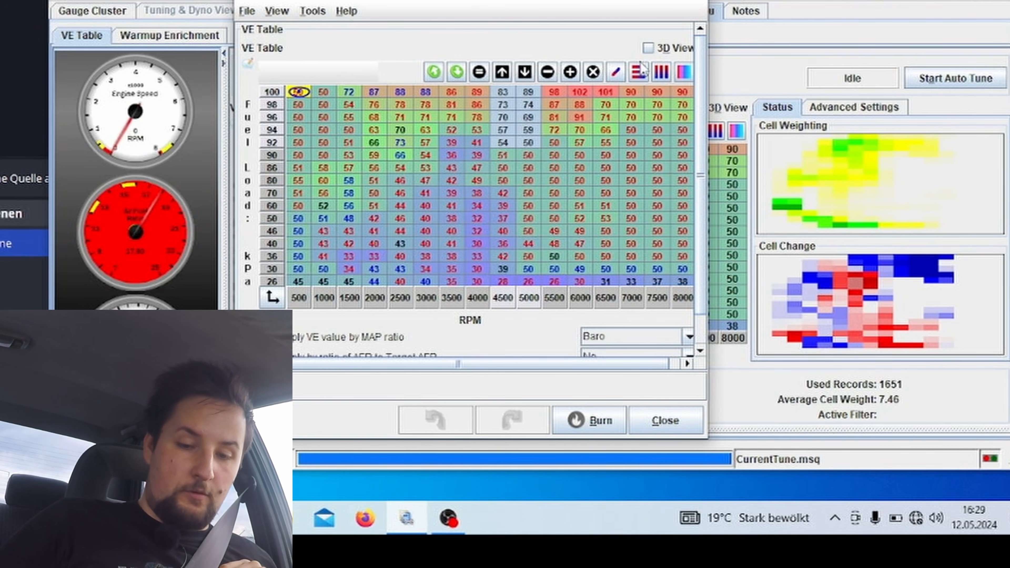
{"action": "left_click", "coordinate": [659, 74]}
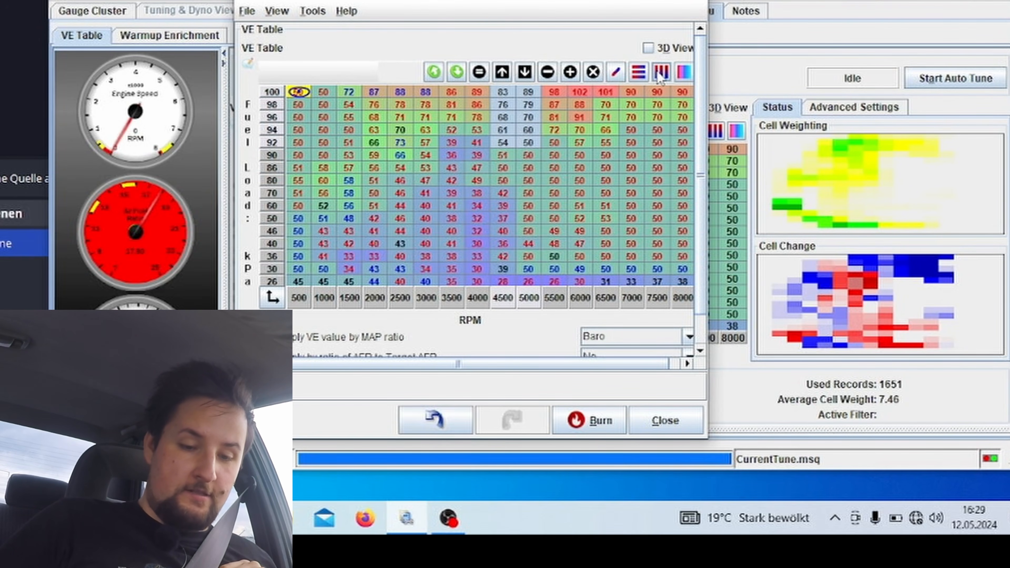
- Interpolate the VE columns from 2000 to 3500 rpm vertically between 92 and 100 kPa
{"action": "left_click_drag", "start_coordinate": [372, 95], "coordinate": [447, 133]}
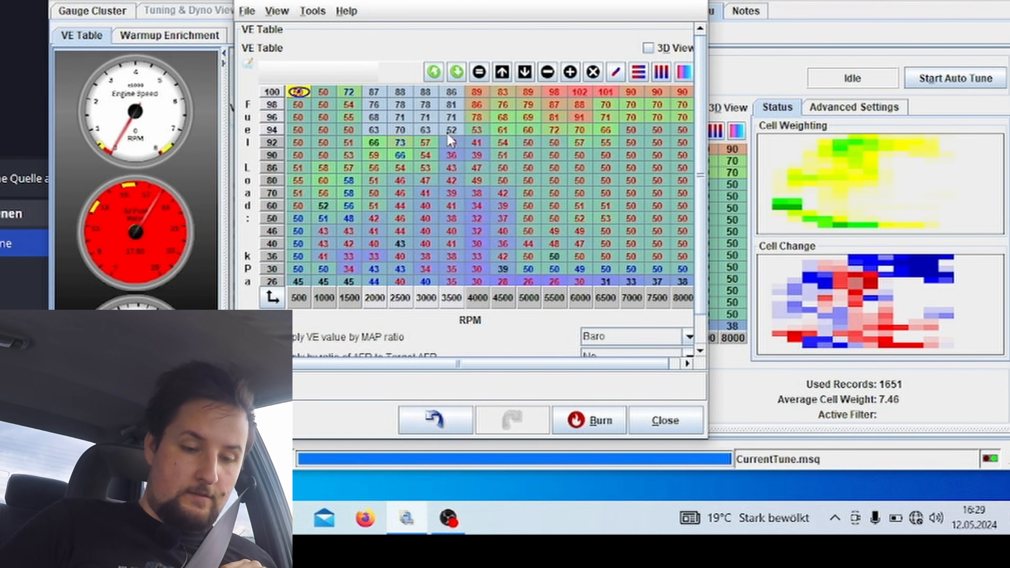
{"action": "left_click", "coordinate": [658, 74]}
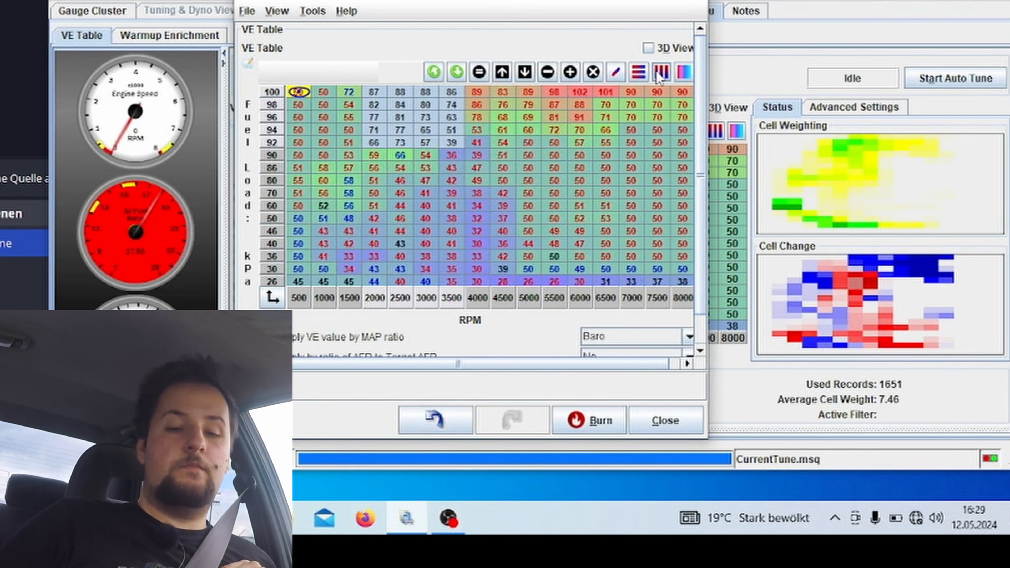
{"action": "left_click", "coordinate": [406, 104]}
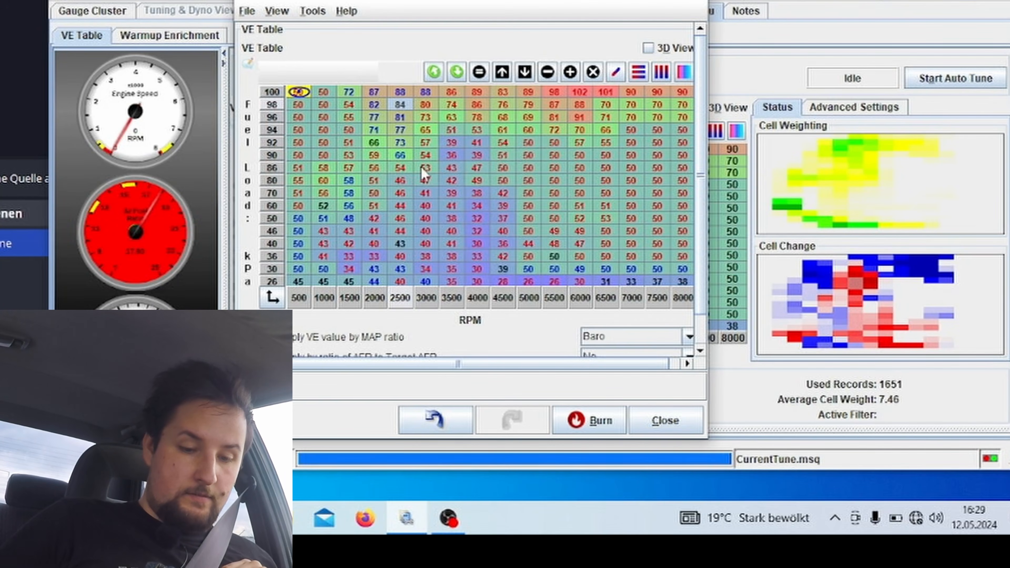
- Interpolate the VE rows horizontally from 3000 to 4500 rpm at 90 to 92 kPa and from 3000 to 4000 rpm at 80 to 86 kPa
{"action": "left_click_drag", "start_coordinate": [425, 156], "coordinate": [501, 143]}
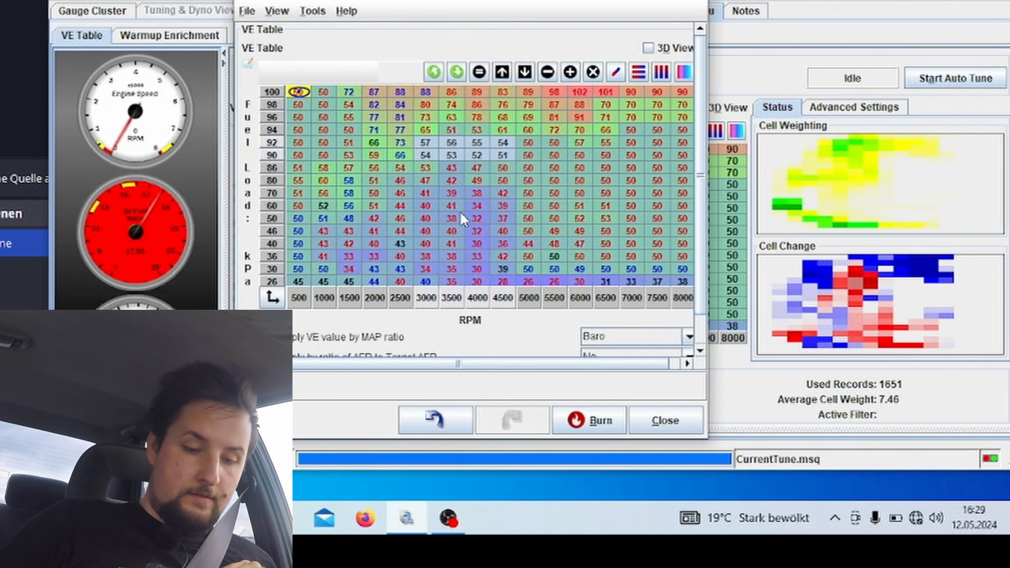
{"action": "left_click", "coordinate": [645, 72]}
{"action": "left_click_drag", "start_coordinate": [475, 170], "coordinate": [432, 180]}
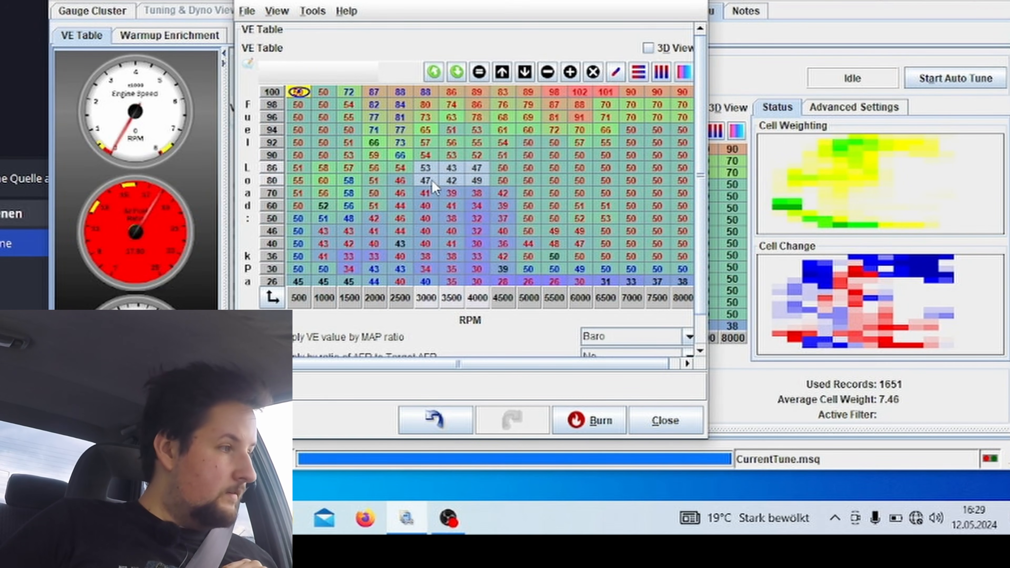
{"action": "left_click", "coordinate": [645, 73]}
- Interpolate the VE rows from 60 to 92 kPa horizontally between 1500 and 3000 rpm and clear the block selection
{"action": "left_click_drag", "start_coordinate": [349, 208], "coordinate": [421, 140]}
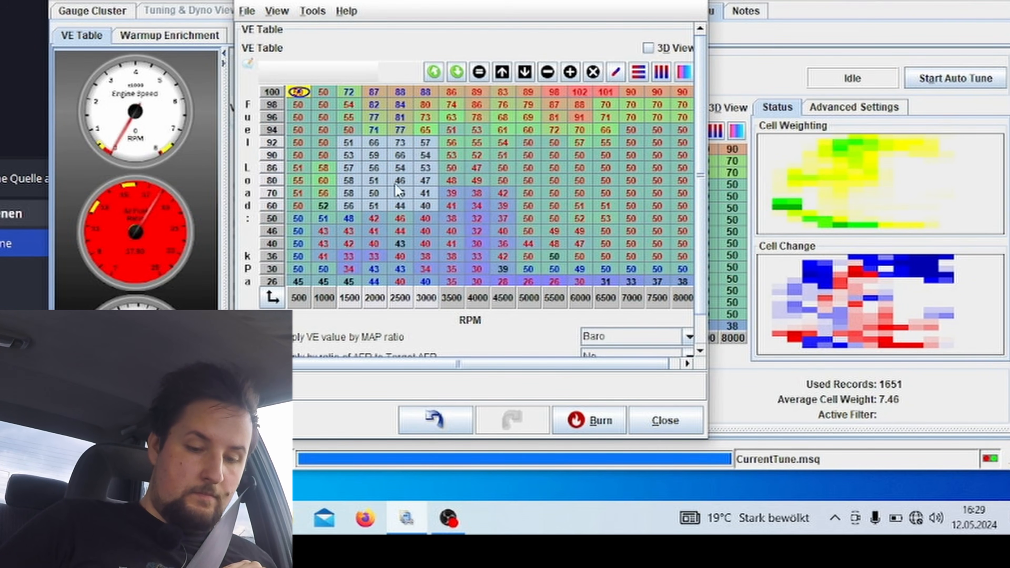
{"action": "left_click", "coordinate": [531, 154]}
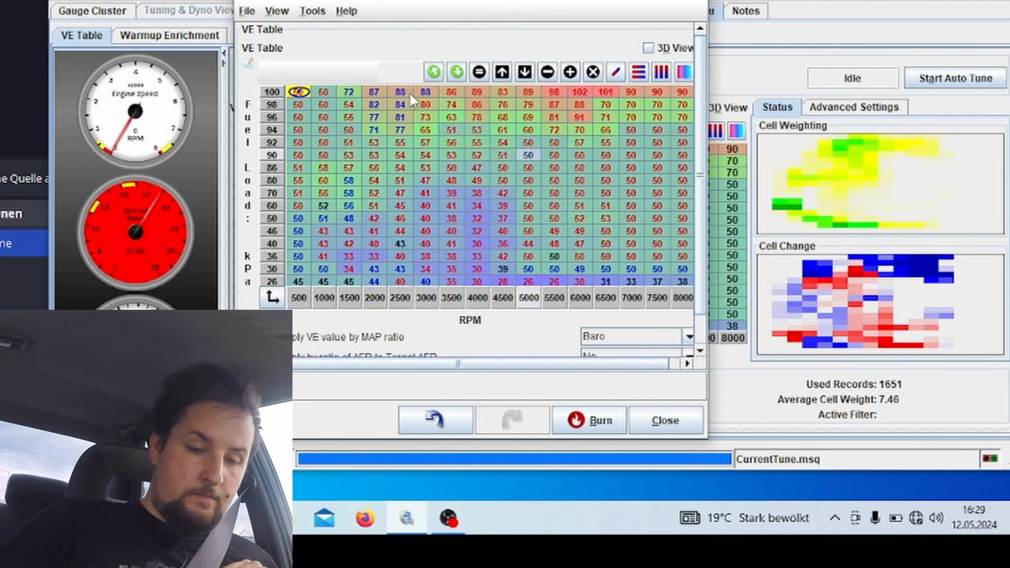
- Interpolate the VE rows horizontally from 2500 to 4000 rpm at 96 to 100 kPa and from 2500 to 4500 rpm at 90 to 96 kPa
{"action": "left_click_drag", "start_coordinate": [410, 95], "coordinate": [473, 117]}
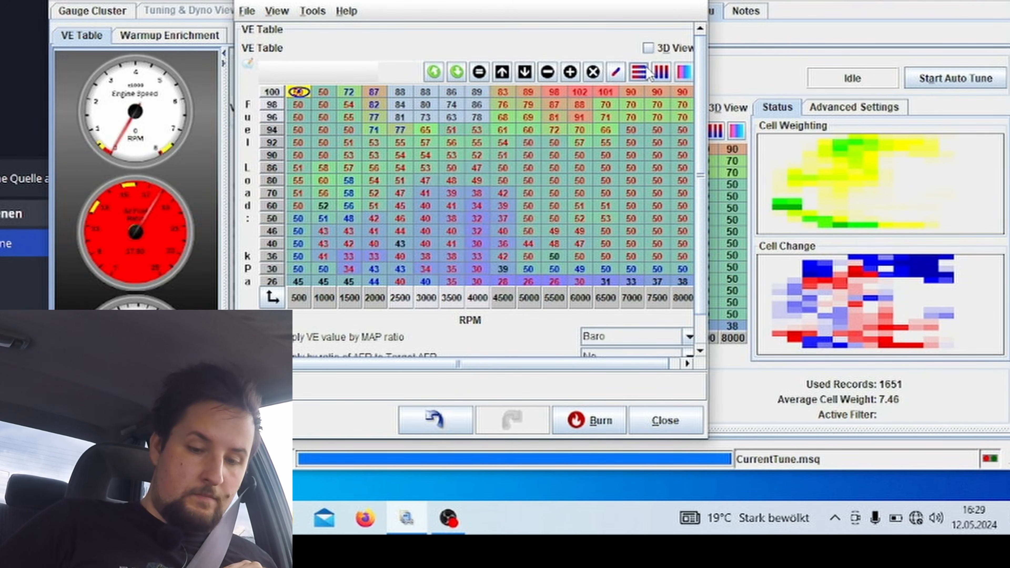
{"action": "left_click_drag", "start_coordinate": [410, 118], "coordinate": [502, 159]}
{"action": "left_click", "coordinate": [638, 77]}
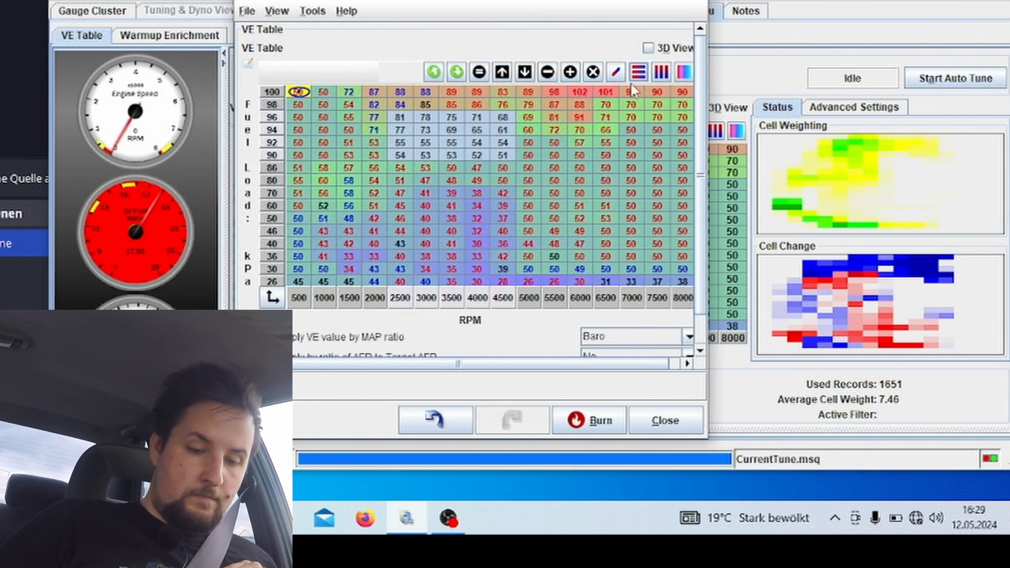
{"action": "left_click", "coordinate": [576, 146]}
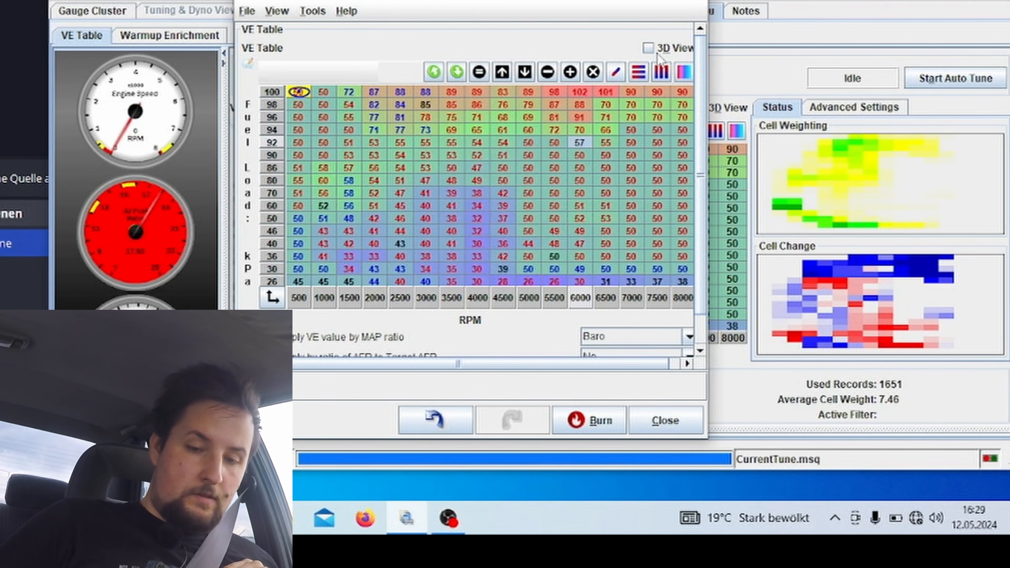
- Set the 8000 rpm VE cell at 100 kPa to 108 and interpolate that row horizontally from 6500 to 8000 rpm
{"action": "left_click", "coordinate": [675, 90]}
{"action": "type", "text": "1"}
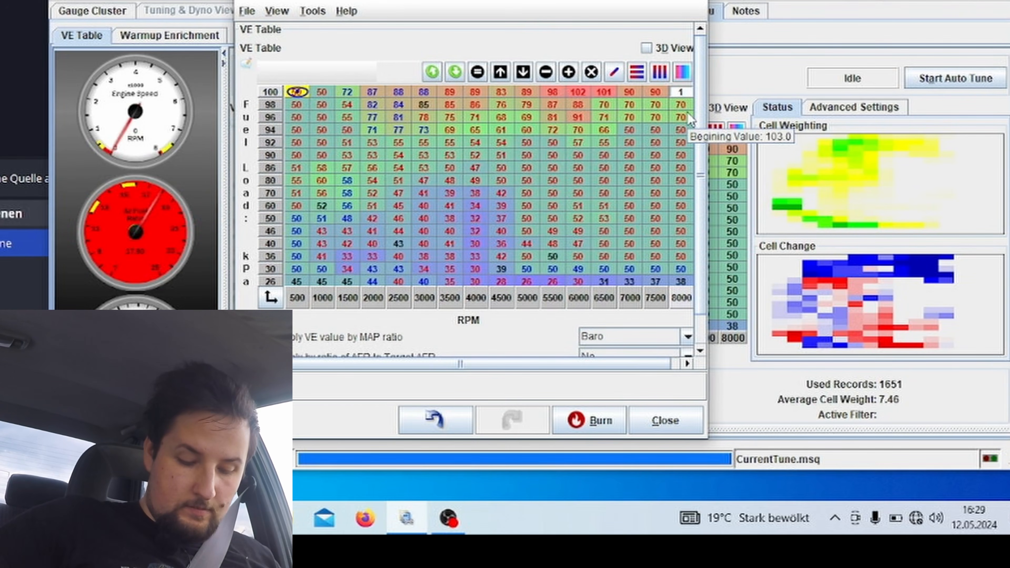
{"action": "type", "text": "08"}
{"action": "key", "text": "Return"}
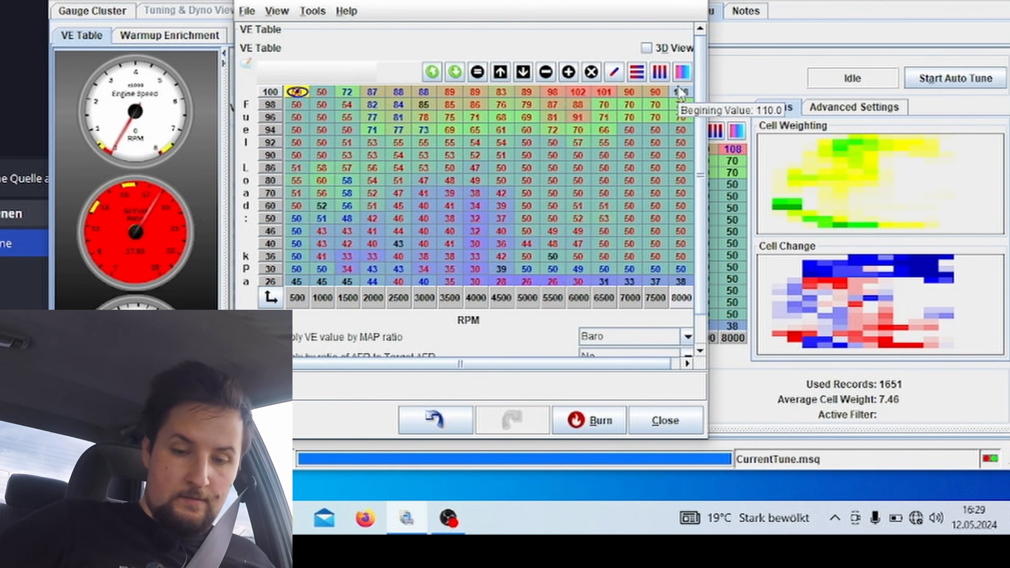
{"action": "left_click_drag", "start_coordinate": [680, 95], "coordinate": [604, 94]}
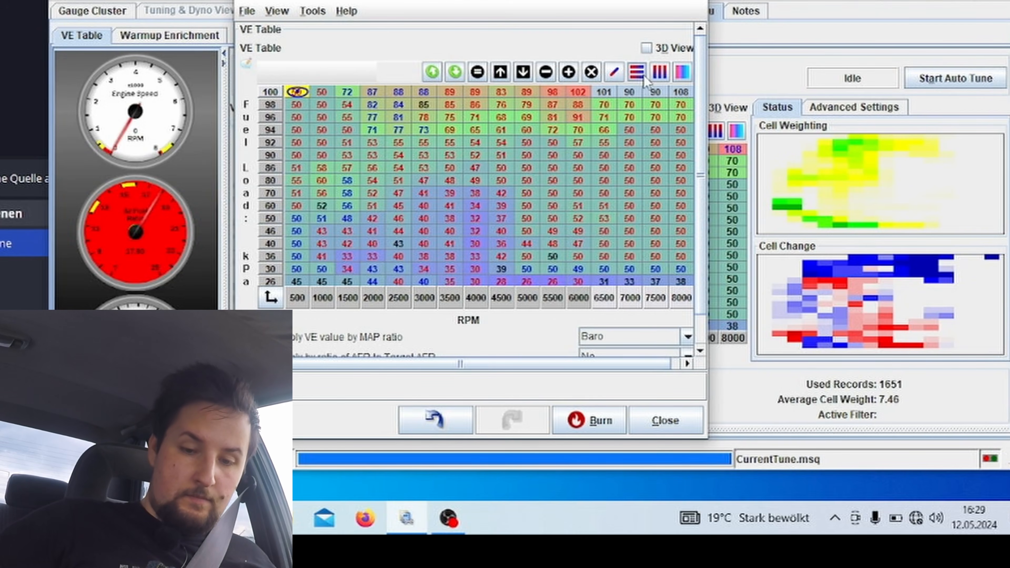
{"action": "left_click", "coordinate": [636, 72]}
- Interpolate the 6500 to 8000 rpm VE columns vertically between 90 and 100 kPa, and the 94 to 100 kPa rows horizontally from 500 to 2000 rpm
{"action": "left_click_drag", "start_coordinate": [681, 96], "coordinate": [600, 158]}
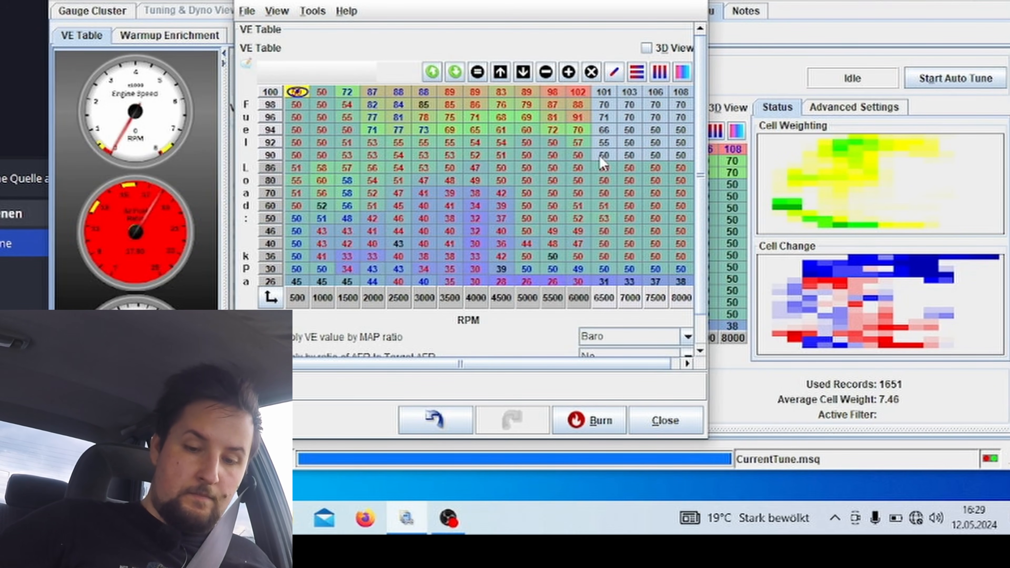
{"action": "left_click", "coordinate": [659, 71]}
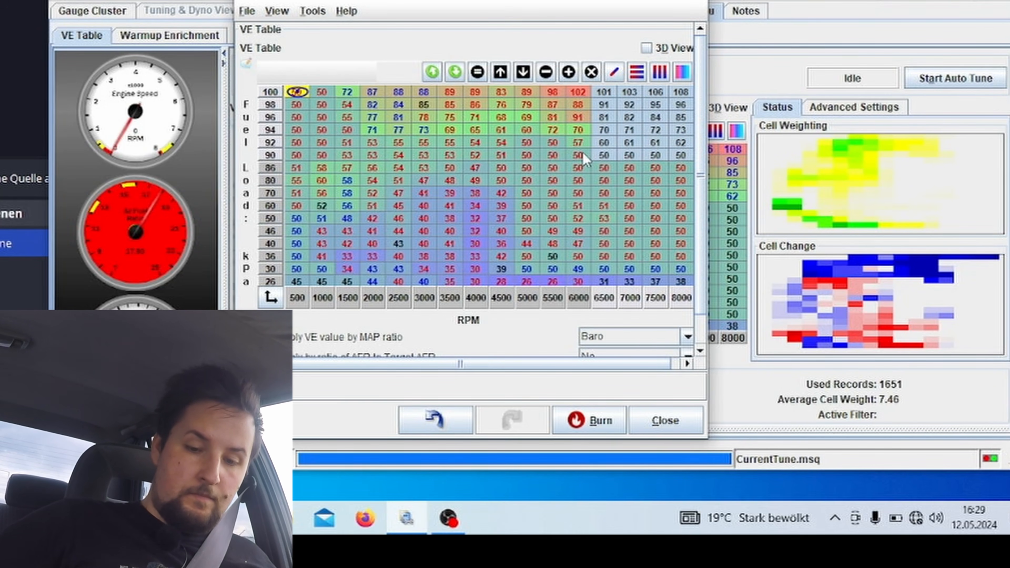
{"action": "left_click", "coordinate": [578, 155]}
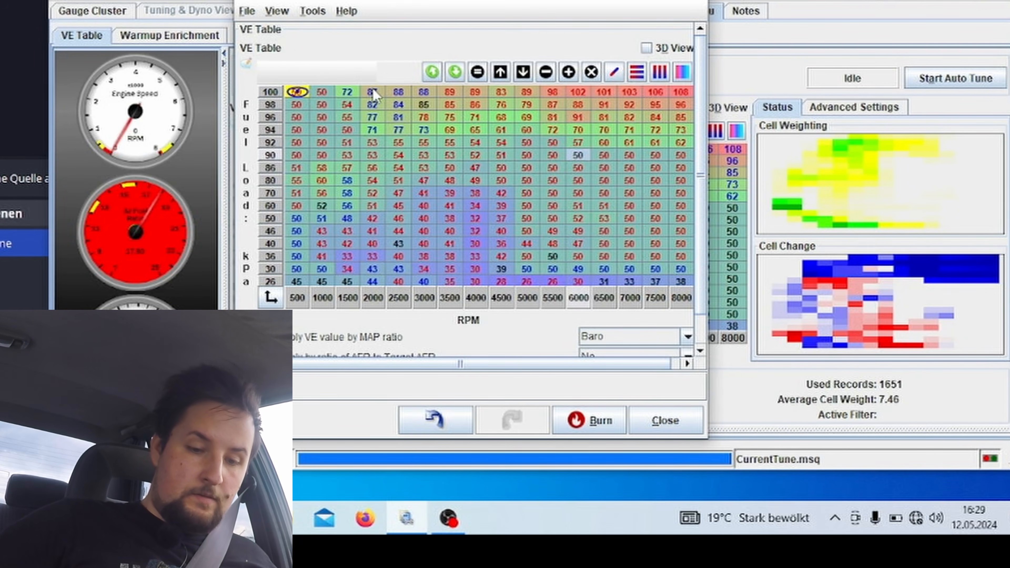
{"action": "left_click_drag", "start_coordinate": [373, 89], "coordinate": [305, 133]}
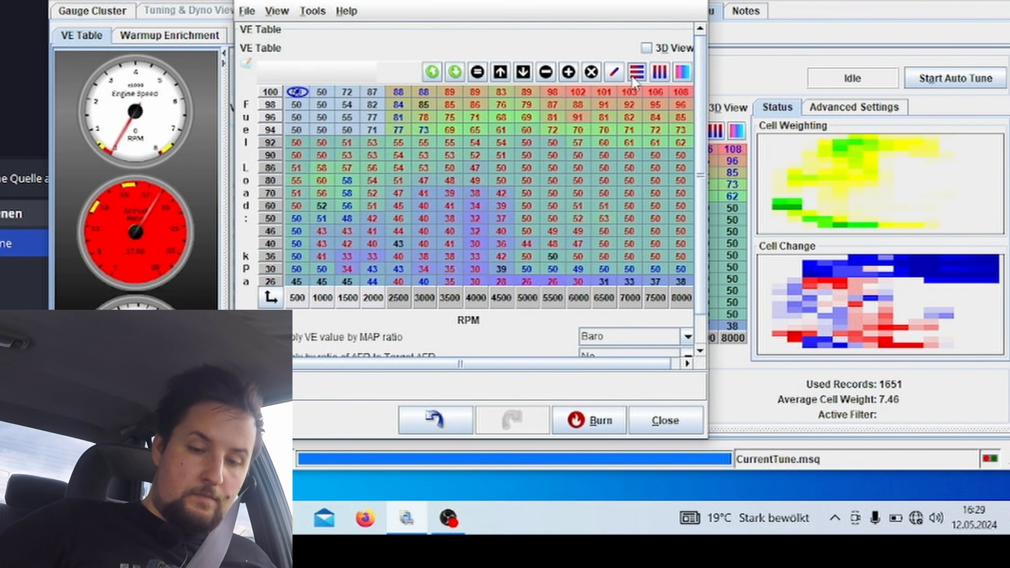
{"action": "left_click", "coordinate": [475, 154]}
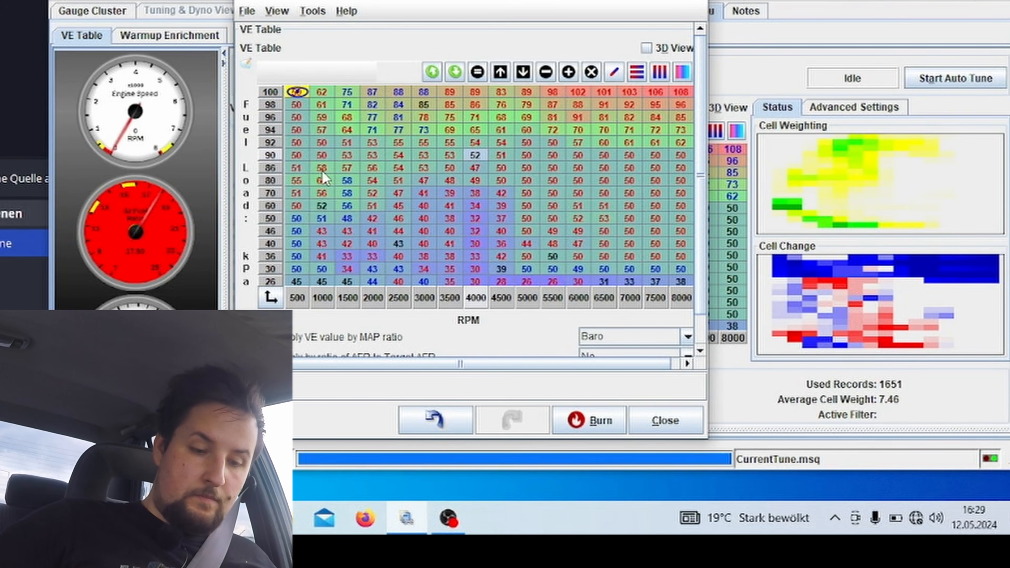
- Interpolate the 500 to 1500 rpm VE columns vertically between 86 and 94 kPa and burn the table to the ECU
{"action": "left_click_drag", "start_coordinate": [341, 170], "coordinate": [295, 120]}
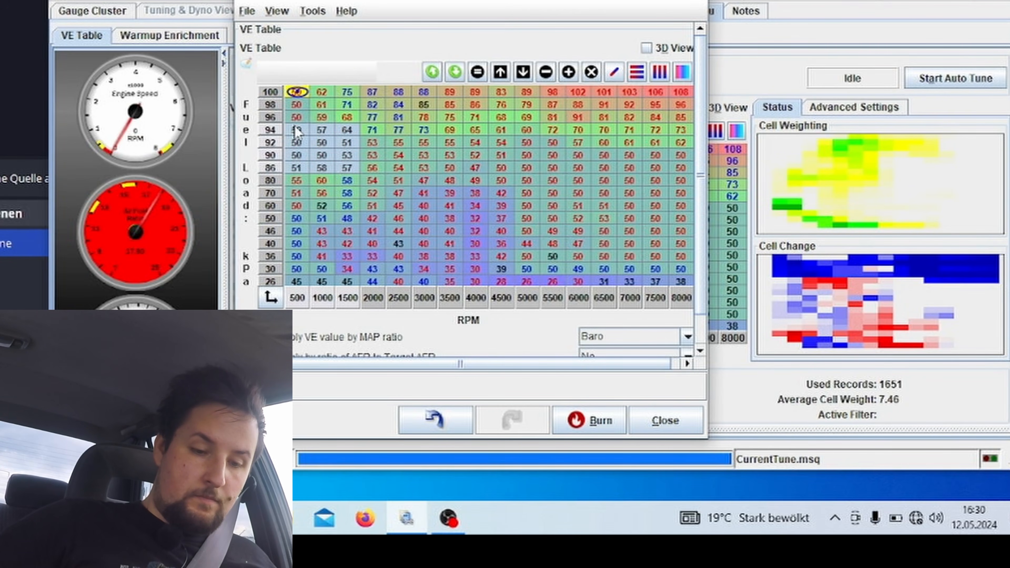
{"action": "left_click", "coordinate": [659, 72]}
{"action": "left_click", "coordinate": [594, 420]}
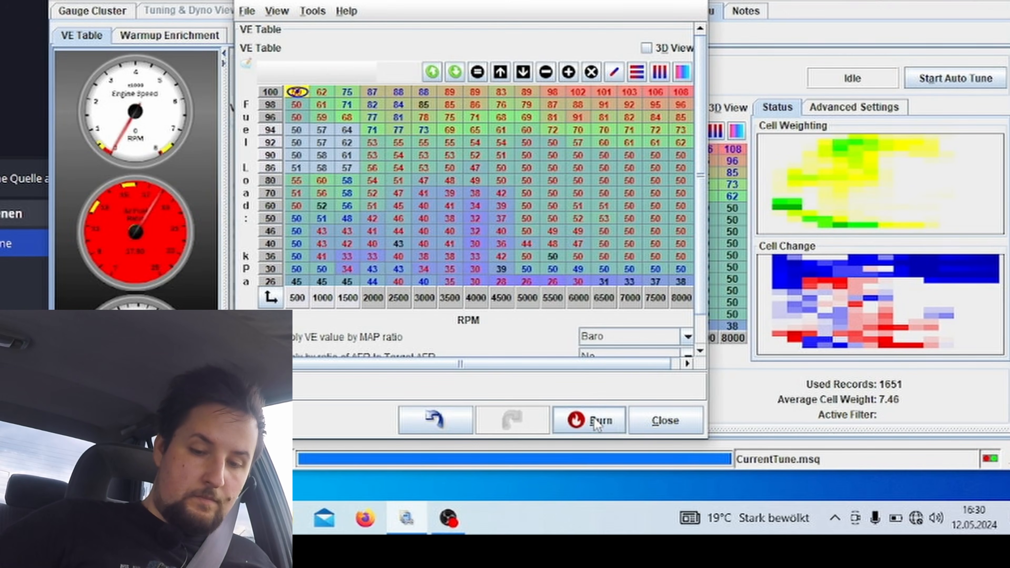
- Review the VE surface in 3D and interpolate the 5500 to 8000 rpm columns vertically between 80 and 94 kPa
{"action": "left_click", "coordinate": [646, 48]}
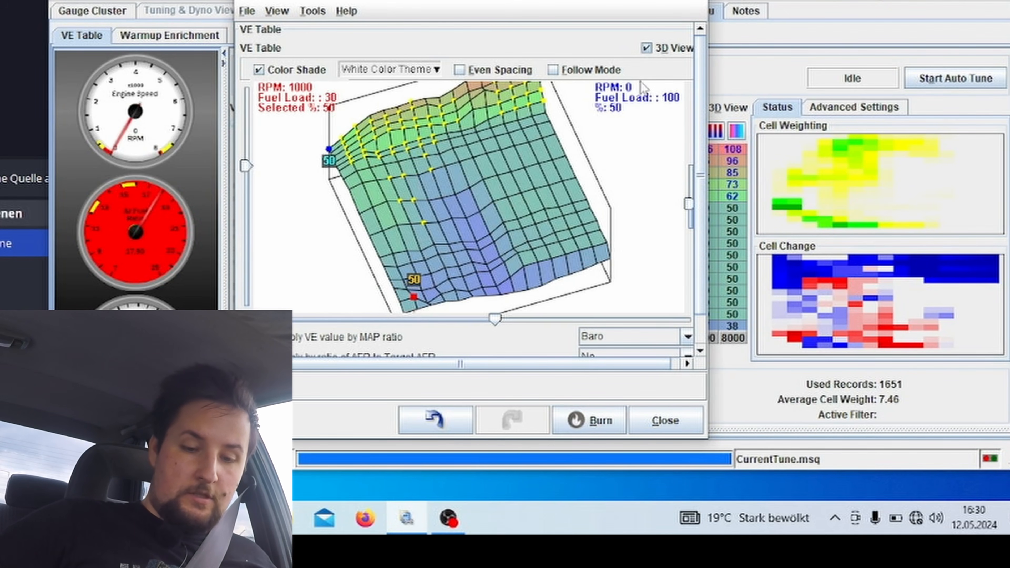
{"action": "left_click_drag", "start_coordinate": [643, 183], "coordinate": [590, 164]}
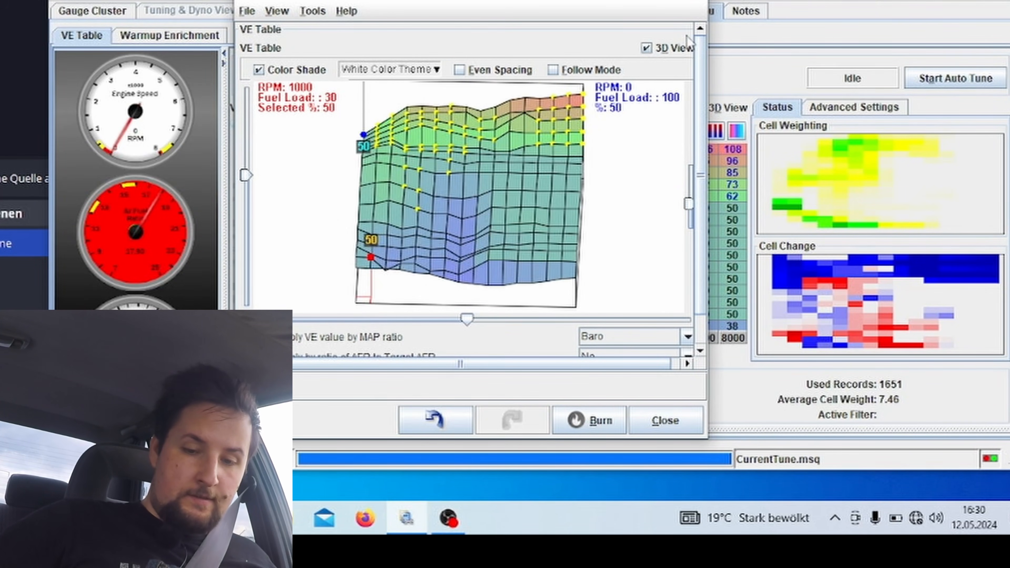
{"action": "left_click", "coordinate": [676, 49]}
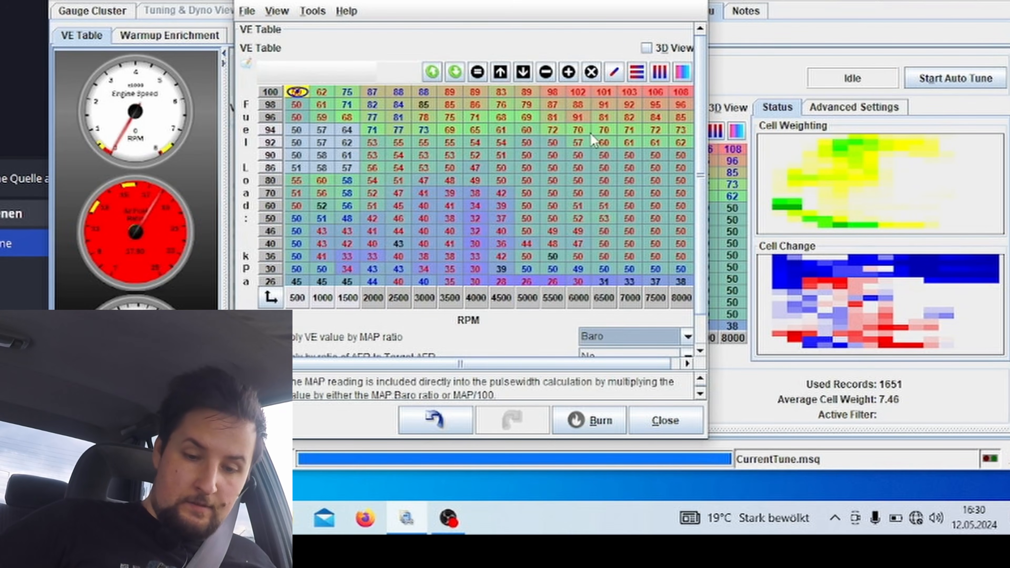
{"action": "left_click_drag", "start_coordinate": [559, 131], "coordinate": [692, 190]}
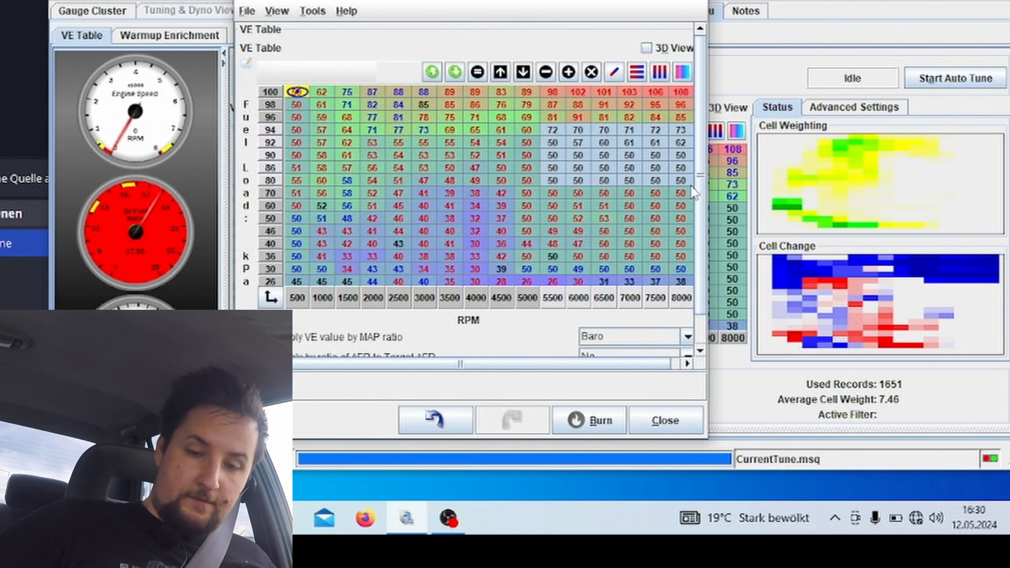
{"action": "left_click", "coordinate": [639, 74]}
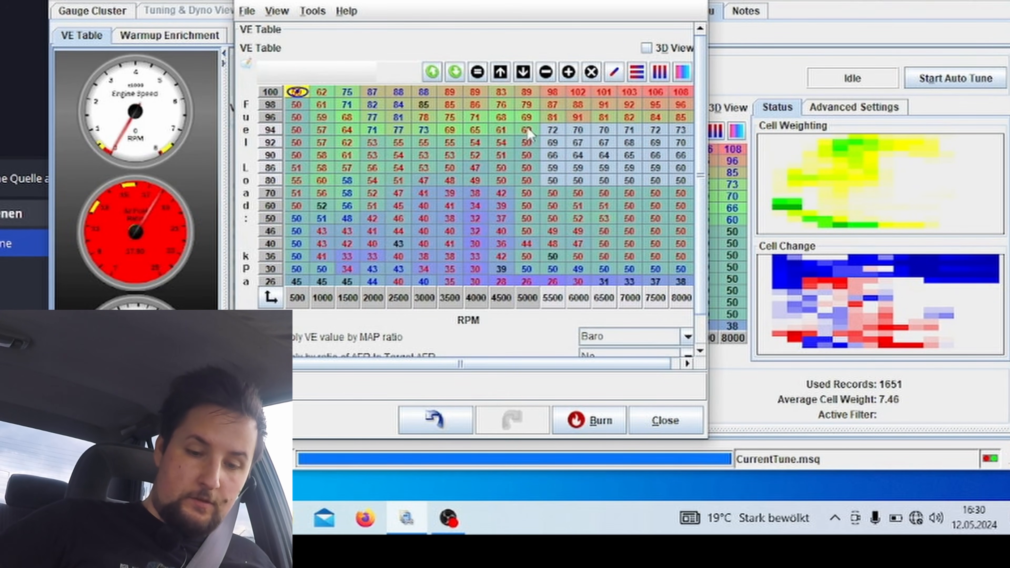
- Interpolate the 3500 to 5000 rpm VE columns vertically between 86 and 94 kPa and review the surface in 3D
{"action": "left_click_drag", "start_coordinate": [528, 128], "coordinate": [445, 174]}
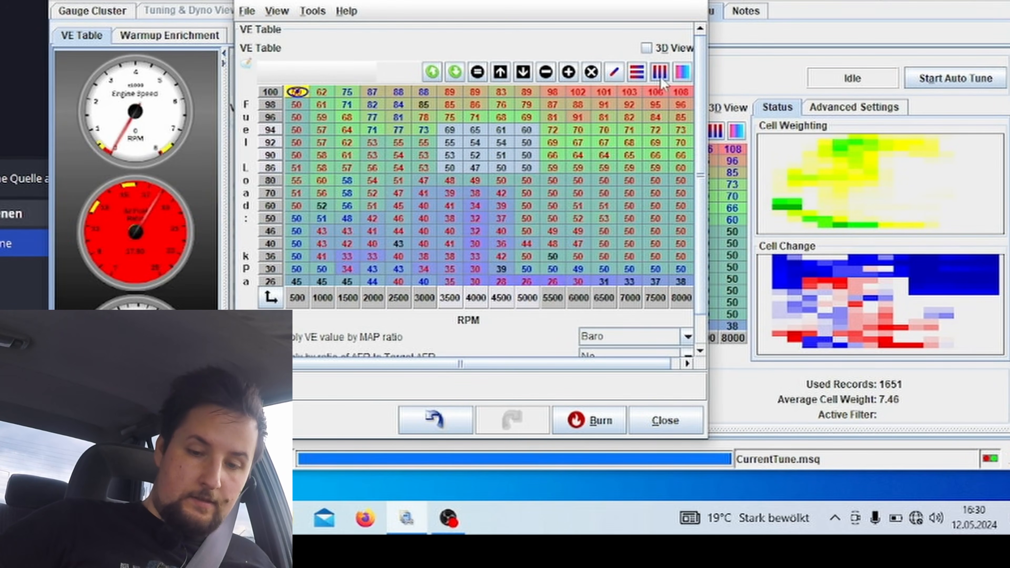
{"action": "left_click", "coordinate": [645, 48]}
{"action": "left_click_drag", "start_coordinate": [637, 217], "coordinate": [624, 201]}
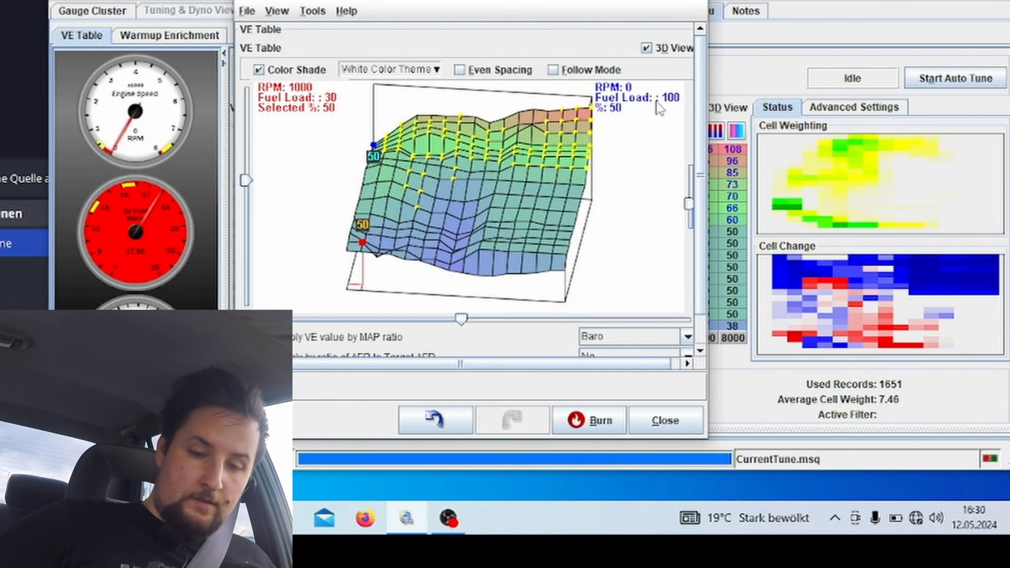
{"action": "left_click", "coordinate": [658, 52]}
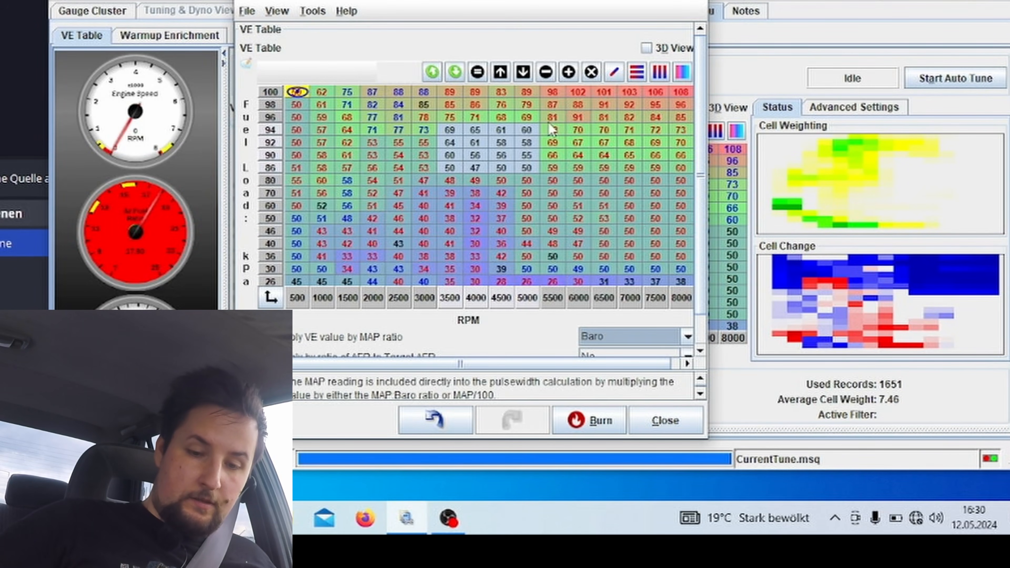
- Interpolate the 96 kPa VE row horizontally from 6000 to 7500 rpm, and burn the table to the ECU before closing the editor
{"action": "left_click", "coordinate": [578, 117]}
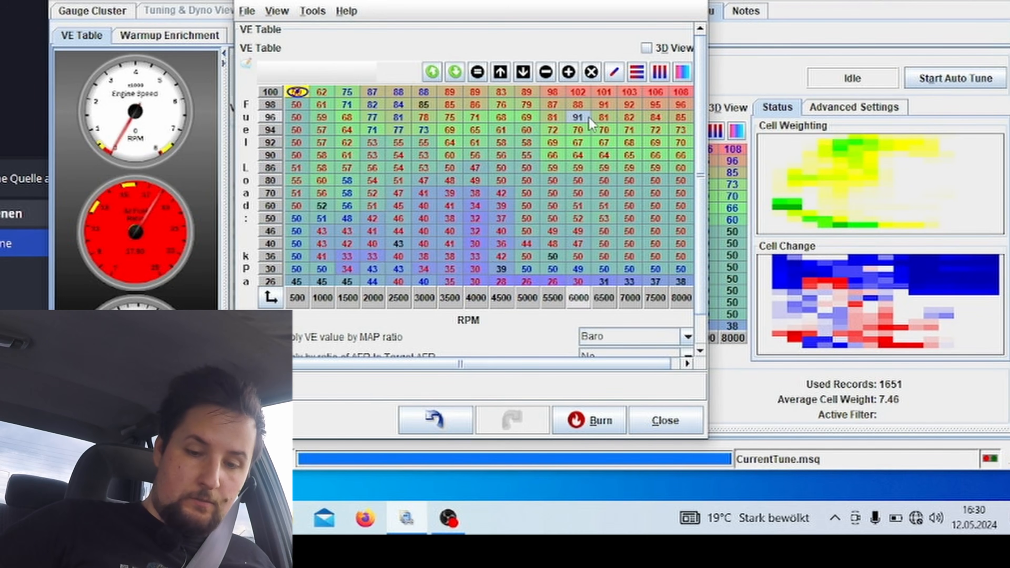
{"action": "left_click_drag", "start_coordinate": [582, 117], "coordinate": [653, 109]}
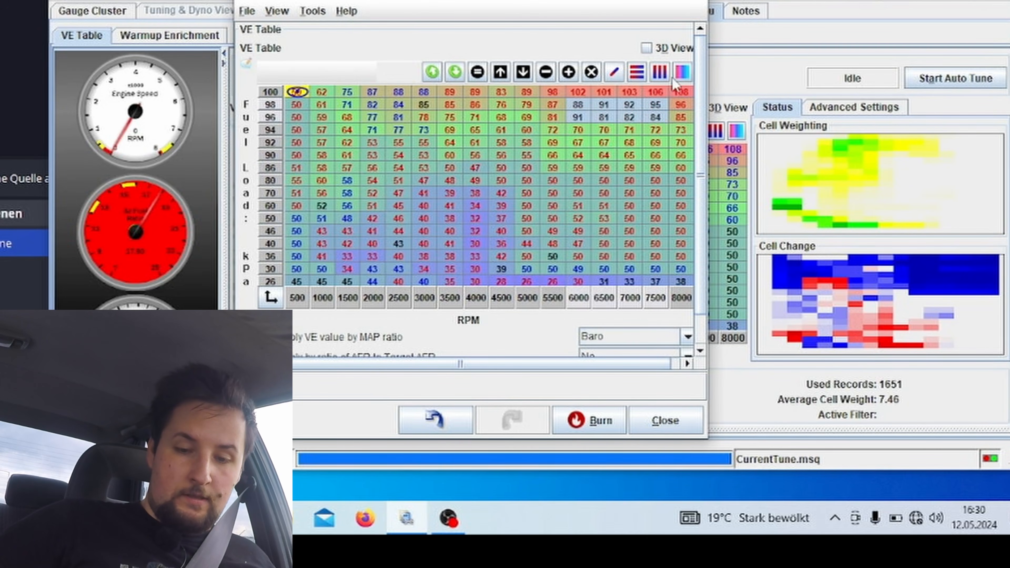
{"action": "left_click_drag", "start_coordinate": [585, 116], "coordinate": [655, 125]}
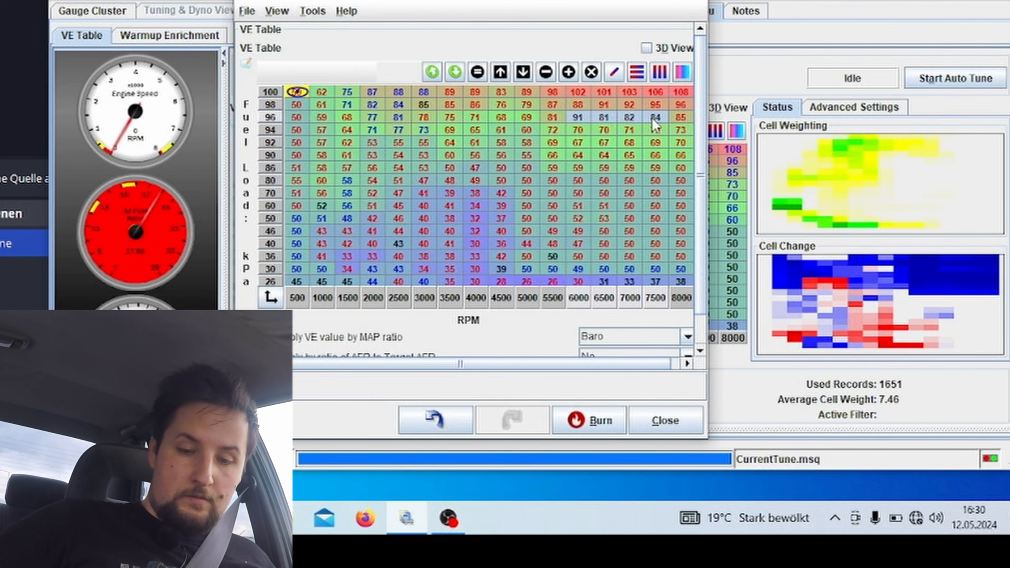
{"action": "left_click", "coordinate": [605, 424]}
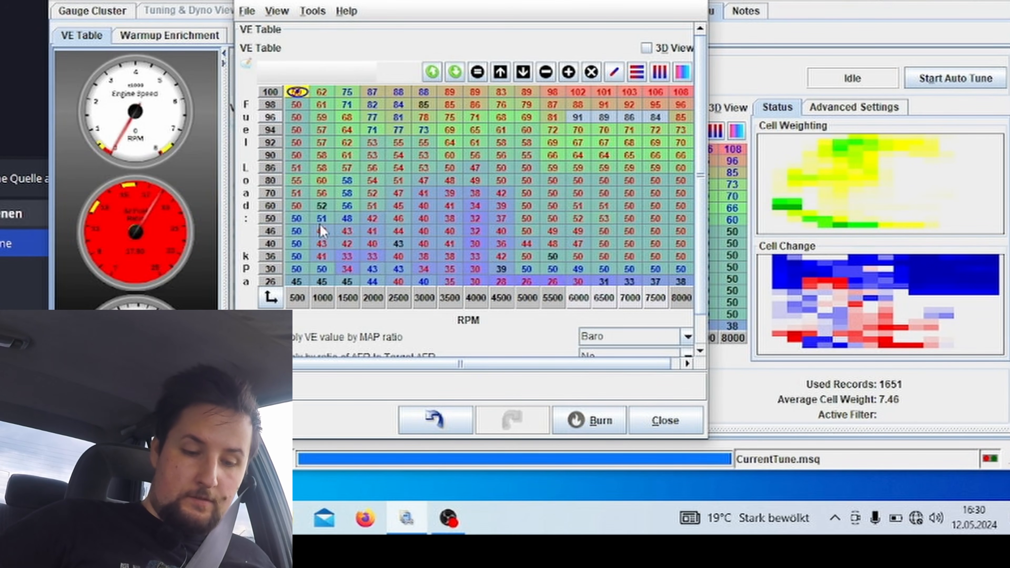
{"action": "left_click", "coordinate": [671, 422]}
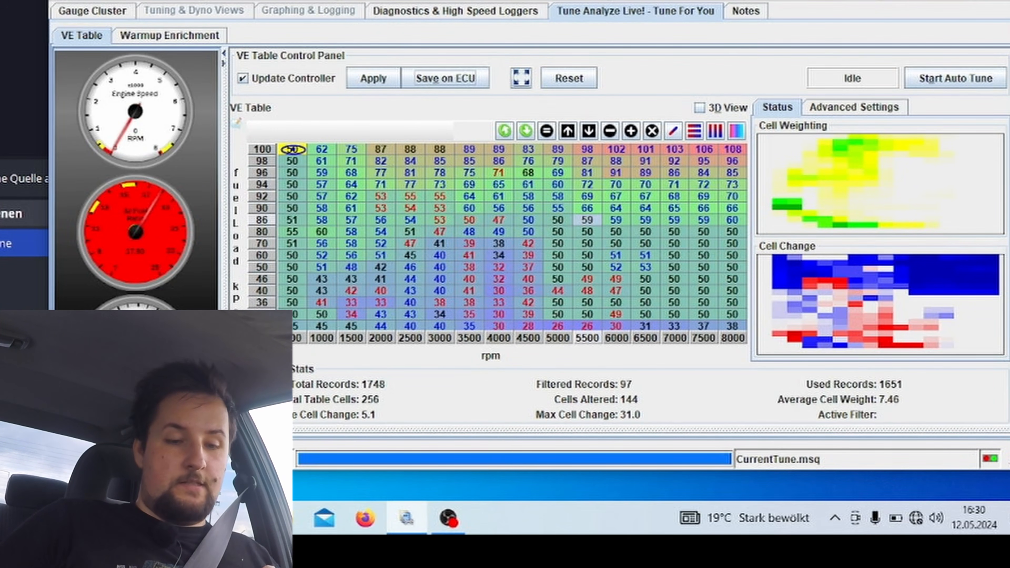
- Set the auto-tune cell change resistance to Normal and start a new auto-tune run
{"action": "left_click", "coordinate": [864, 114]}
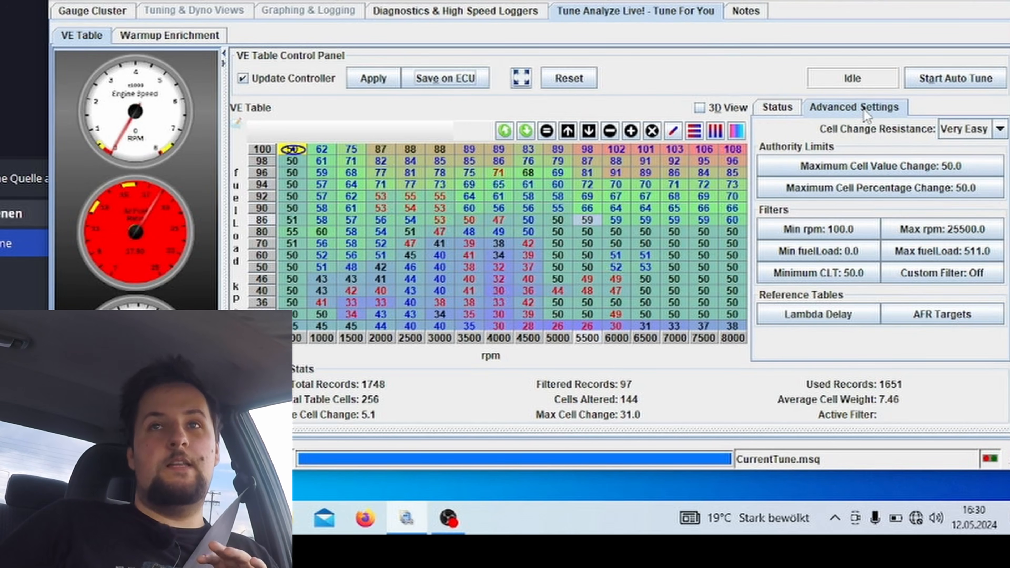
{"action": "left_click", "coordinate": [968, 129]}
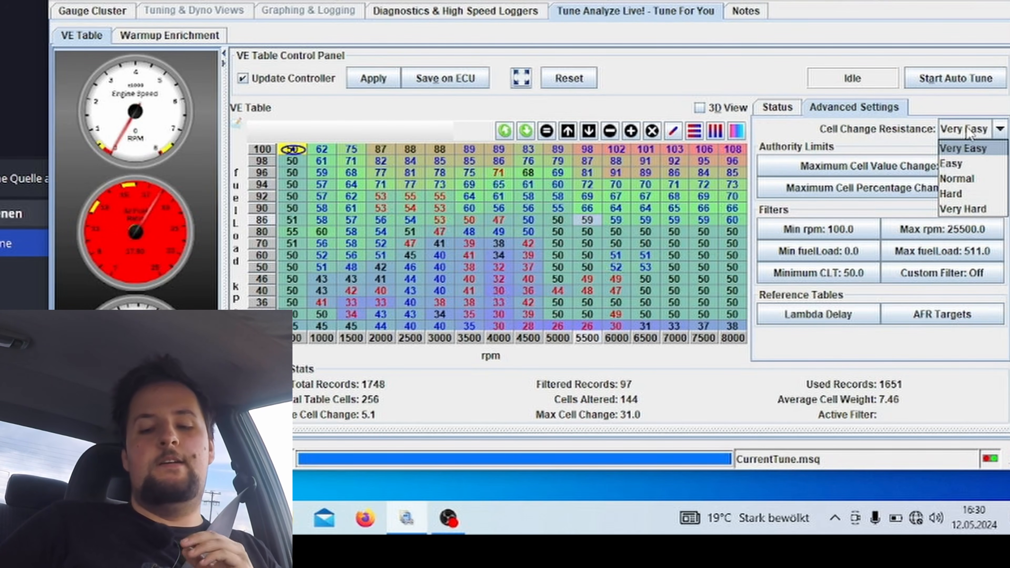
{"action": "left_click", "coordinate": [968, 176]}
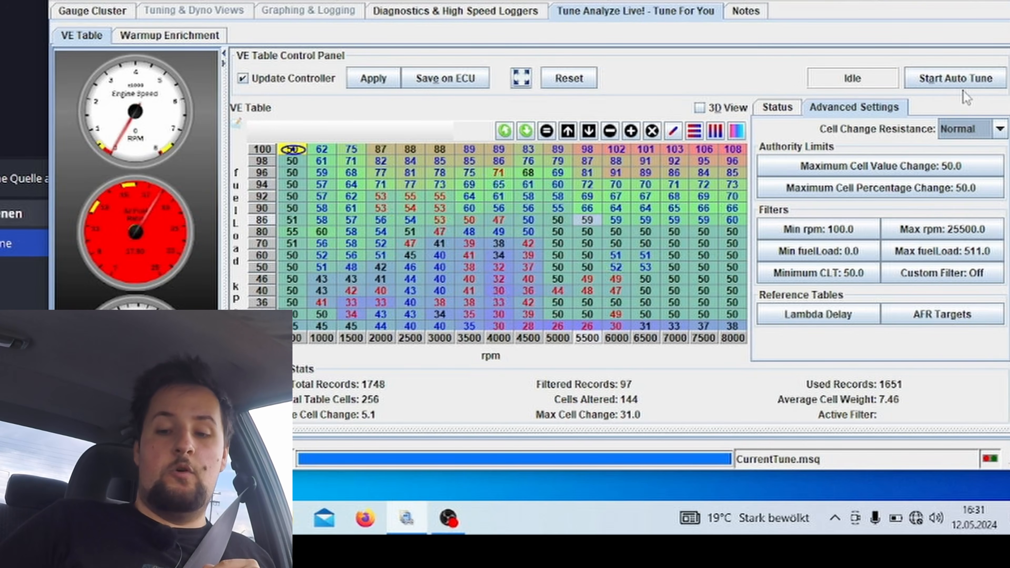
{"action": "left_click", "coordinate": [959, 80]}
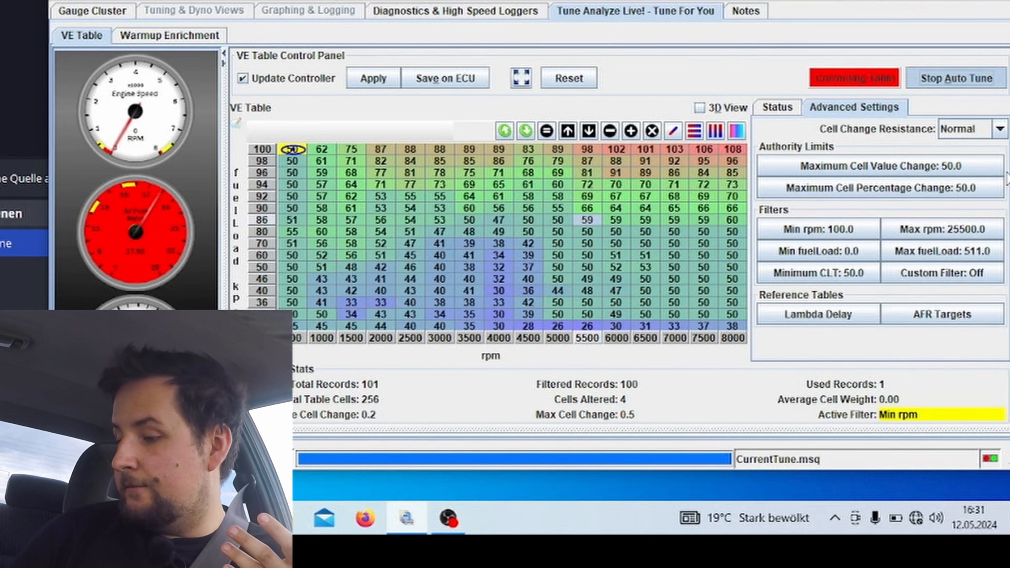
{"action": "left_click", "coordinate": [895, 521]}
{"action": "left_click", "coordinate": [895, 521]}
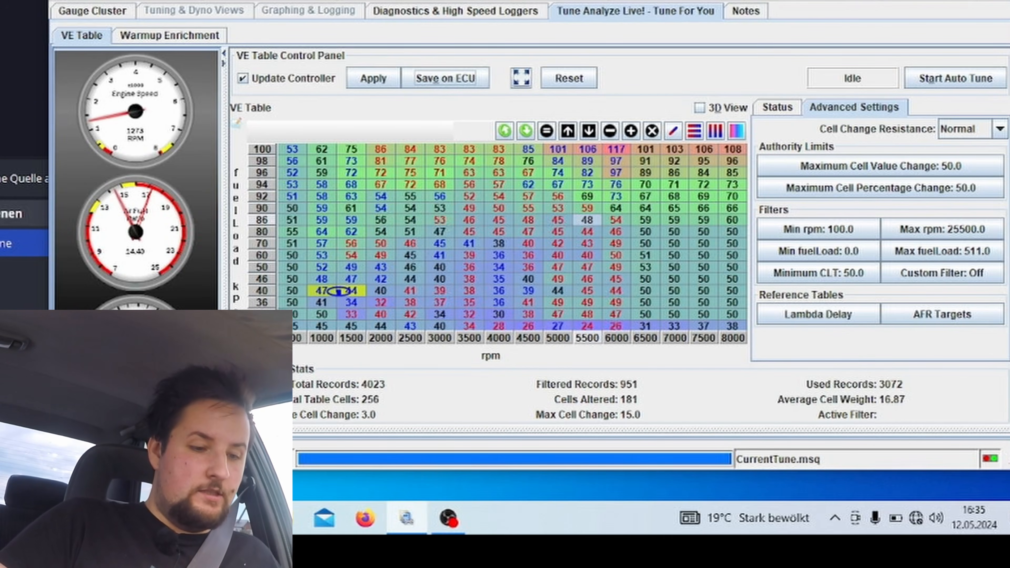
- Reopen the VE Table editor and set the 8000 rpm cell at 100 kPa to 125
{"action": "left_click", "coordinate": [246, 1]}
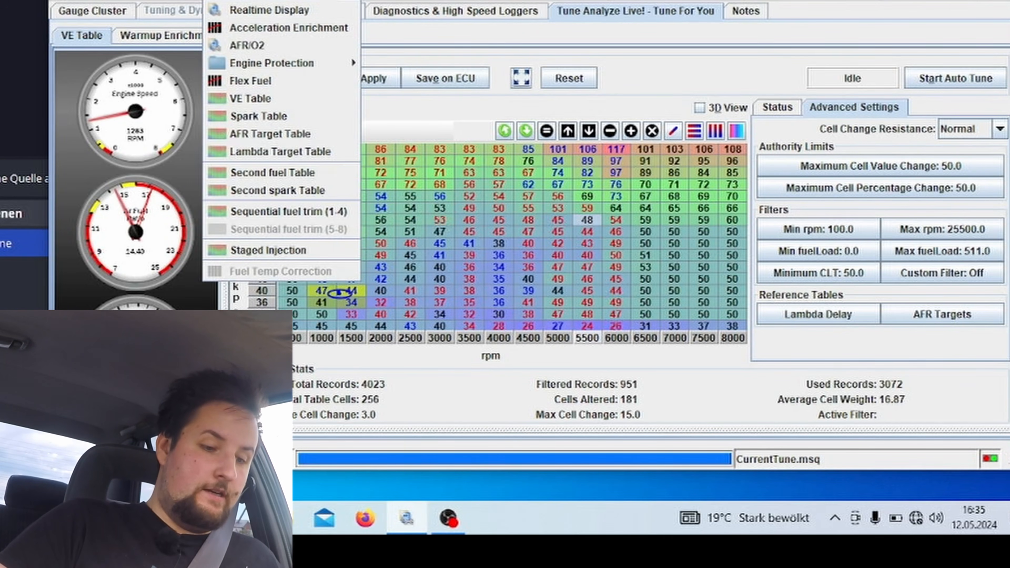
{"action": "left_click", "coordinate": [257, 102]}
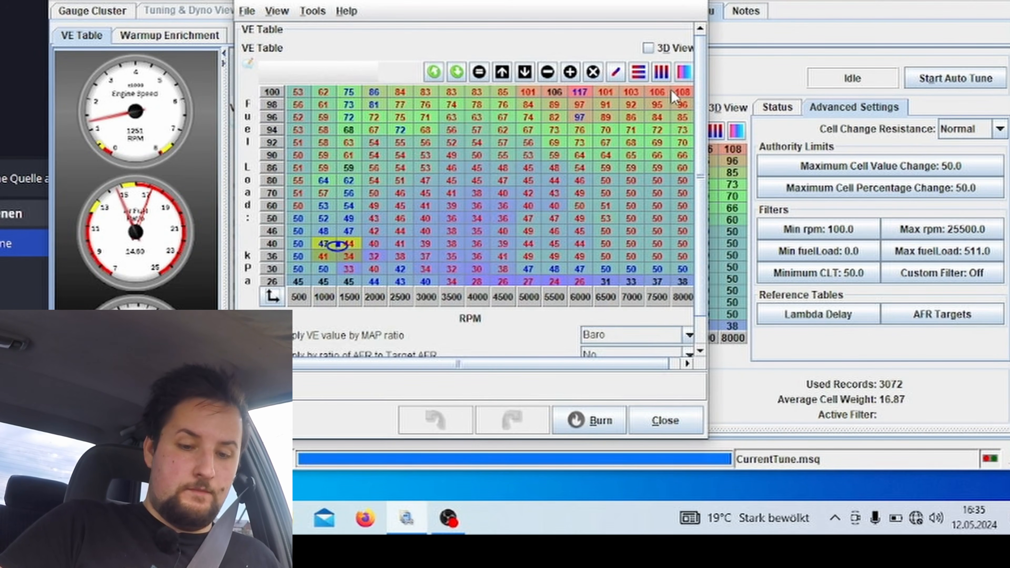
{"action": "left_click", "coordinate": [679, 90]}
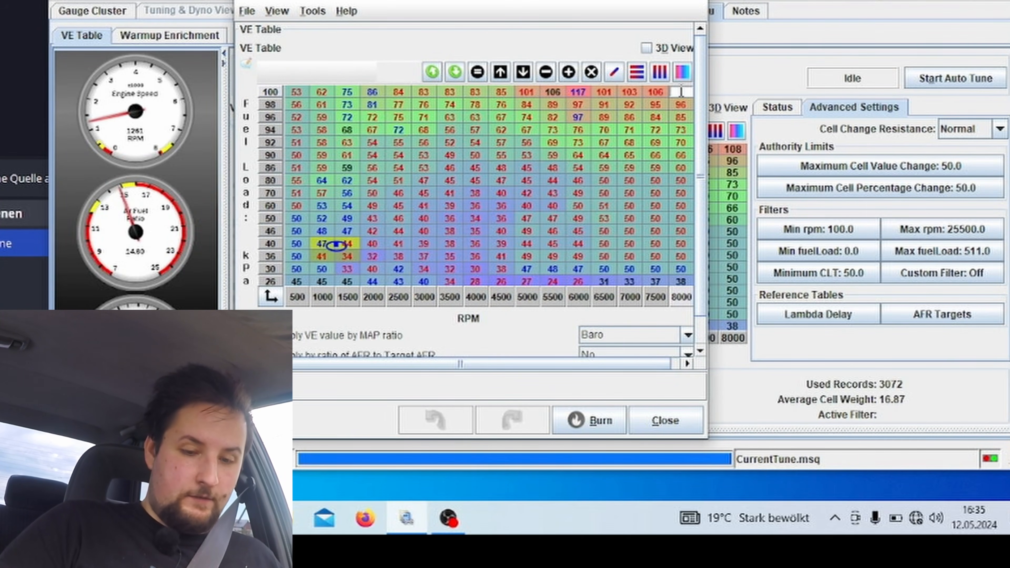
{"action": "type", "text": "125"}
{"action": "key", "text": "Return"}
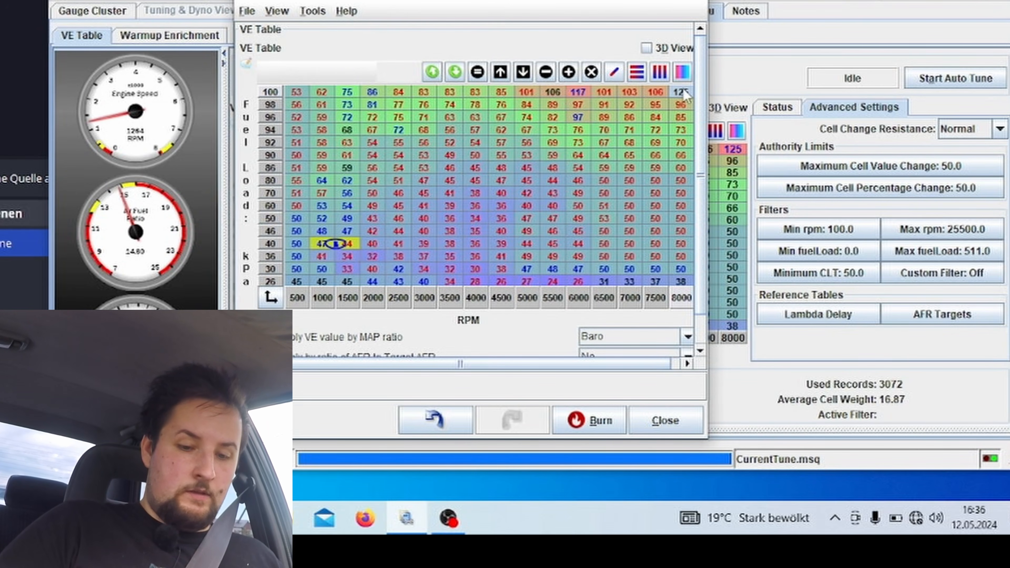
- Interpolate the 100 kPa VE row horizontally from 6000 to 8000 rpm and the 8000 rpm column vertically from 96 to 100 kPa
{"action": "left_click_drag", "start_coordinate": [681, 88], "coordinate": [585, 95]}
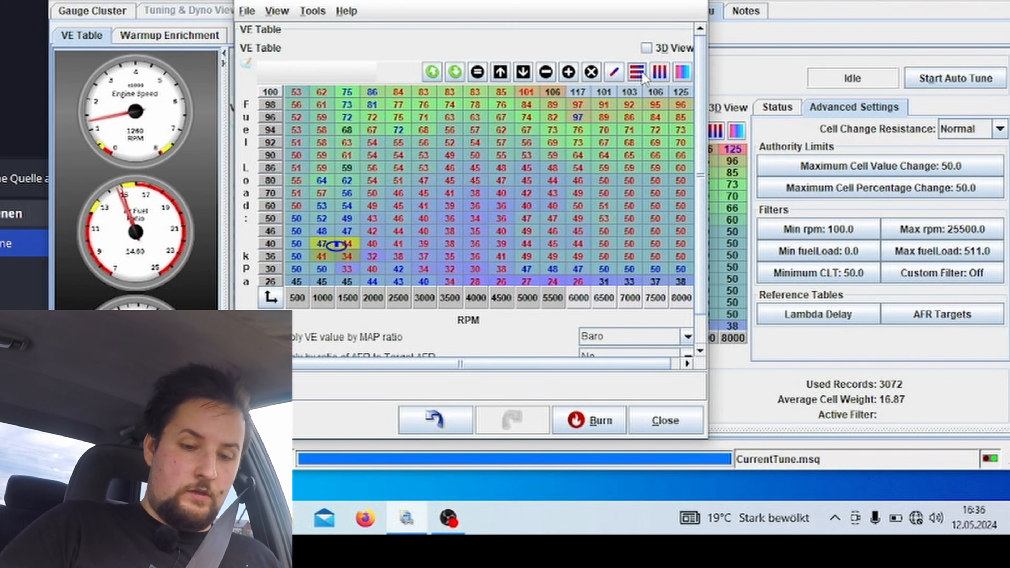
{"action": "left_click", "coordinate": [615, 73]}
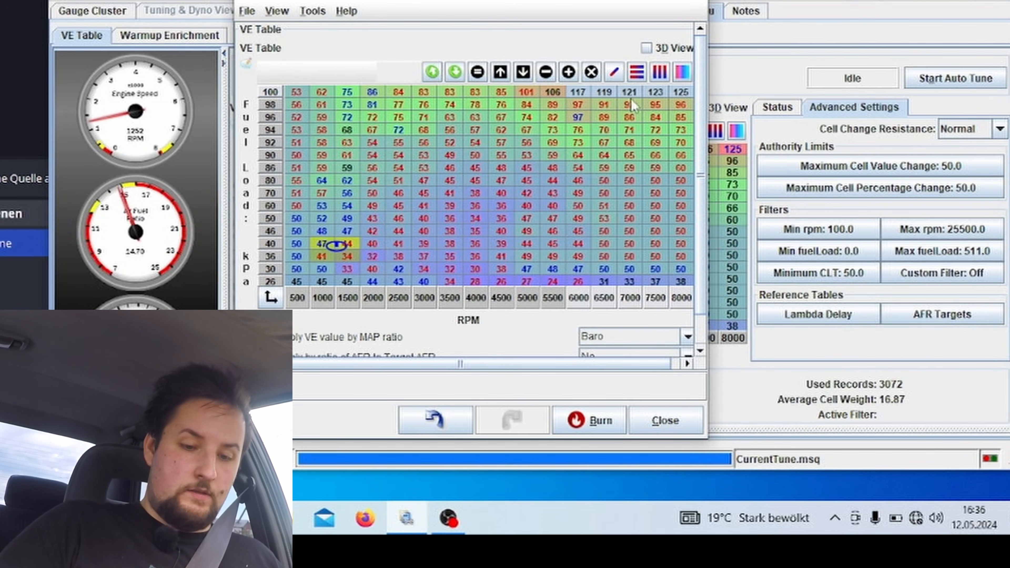
{"action": "left_click", "coordinate": [684, 93]}
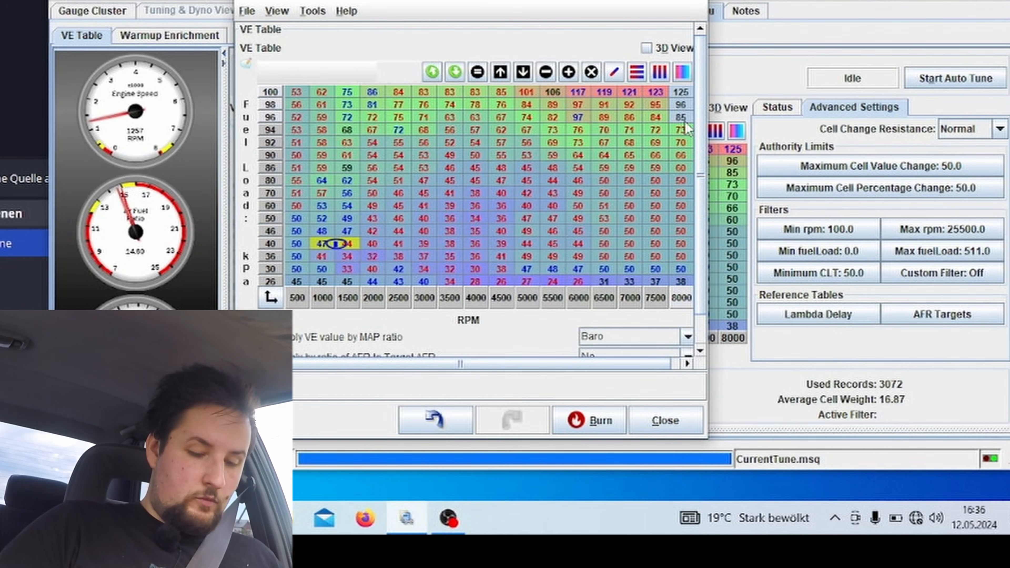
{"action": "left_click", "coordinate": [660, 75]}
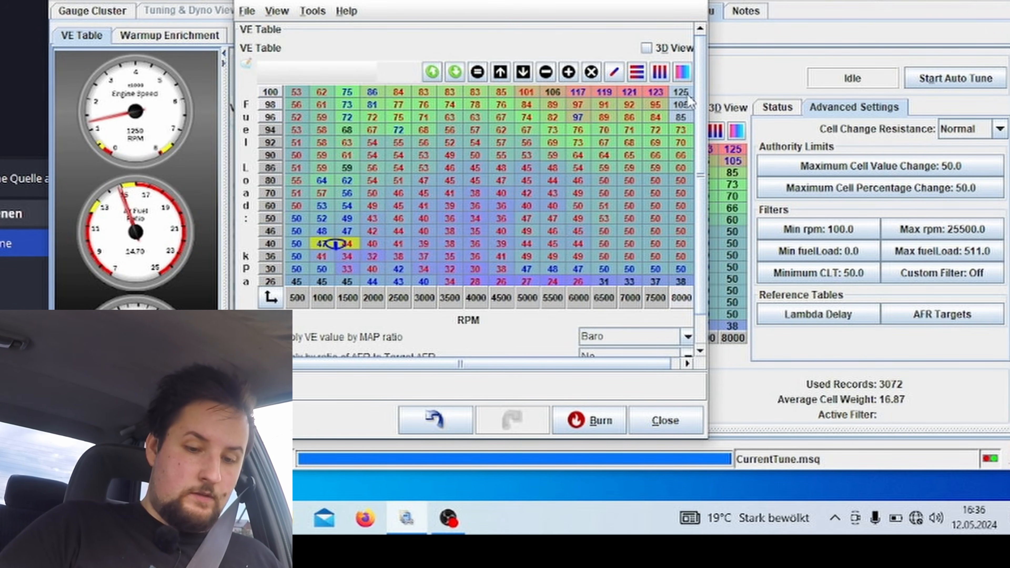
- Interpolate the 96 and 98 kPa VE rows horizontally from 6000 to 8000 rpm
{"action": "left_click_drag", "start_coordinate": [684, 93], "coordinate": [587, 112]}
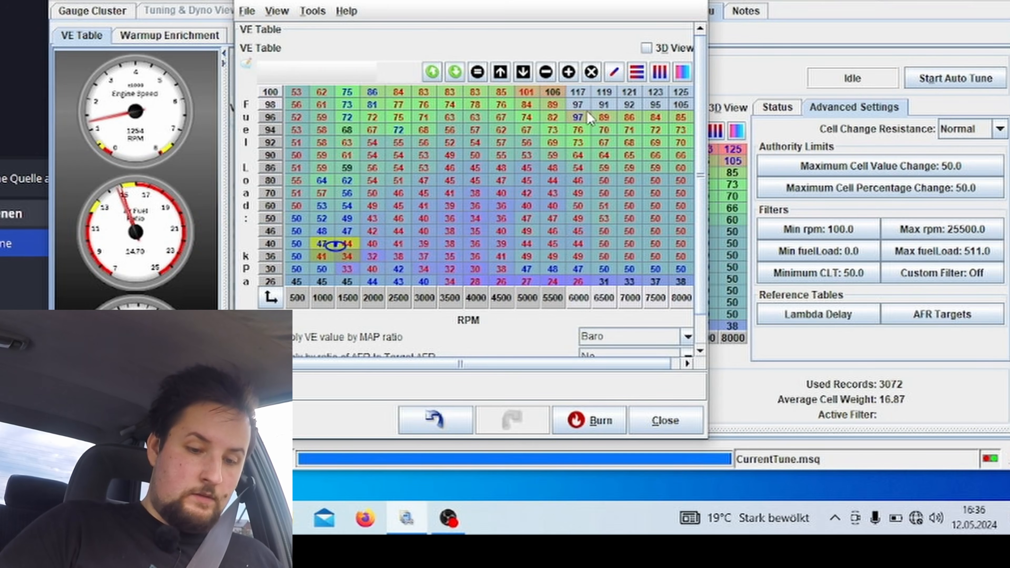
{"action": "left_click", "coordinate": [641, 72]}
{"action": "left_click", "coordinate": [534, 146]}
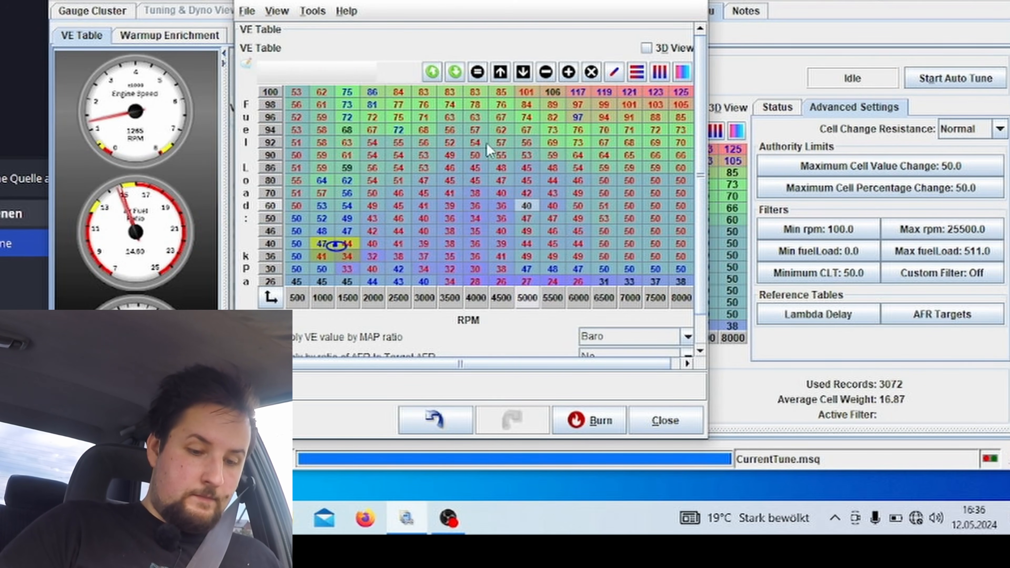
- Interpolate the 3500 and 4000 rpm VE columns vertically between 92 and 98 kPa, burn the table and review the surface in 3D
{"action": "left_click", "coordinate": [450, 107]}
{"action": "left_click_drag", "start_coordinate": [449, 108], "coordinate": [474, 143]}
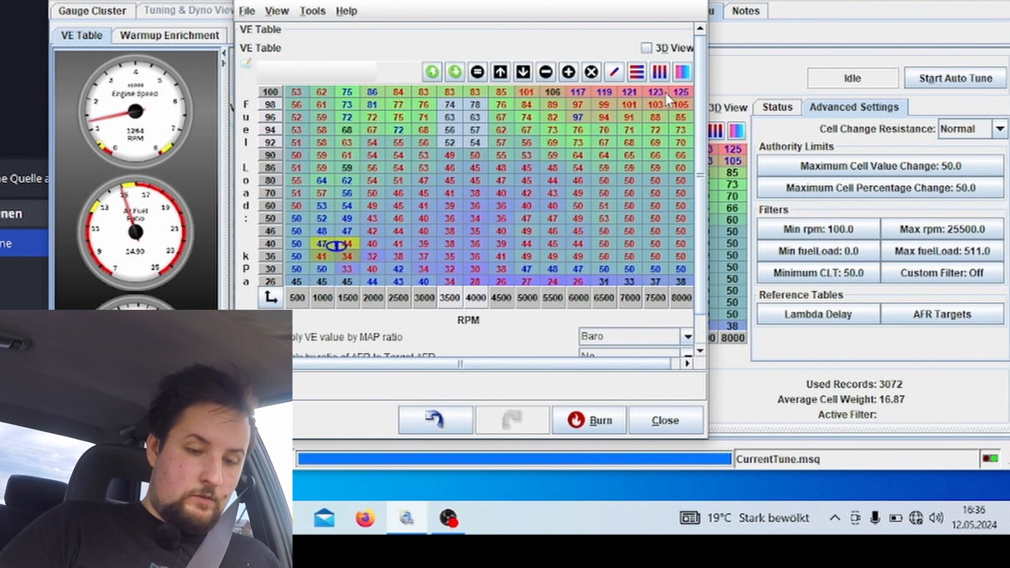
{"action": "left_click", "coordinate": [323, 130]}
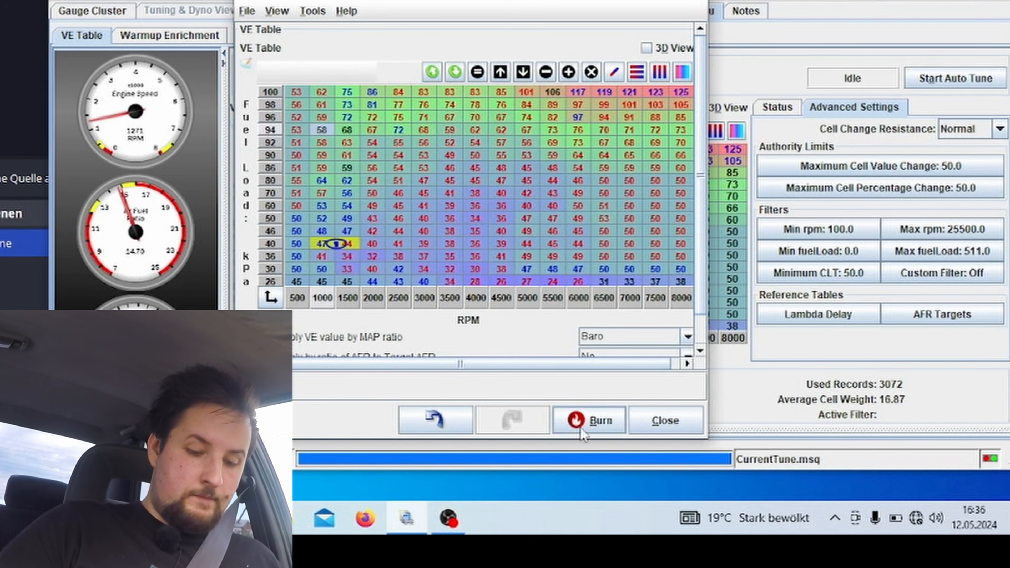
{"action": "left_click", "coordinate": [671, 46]}
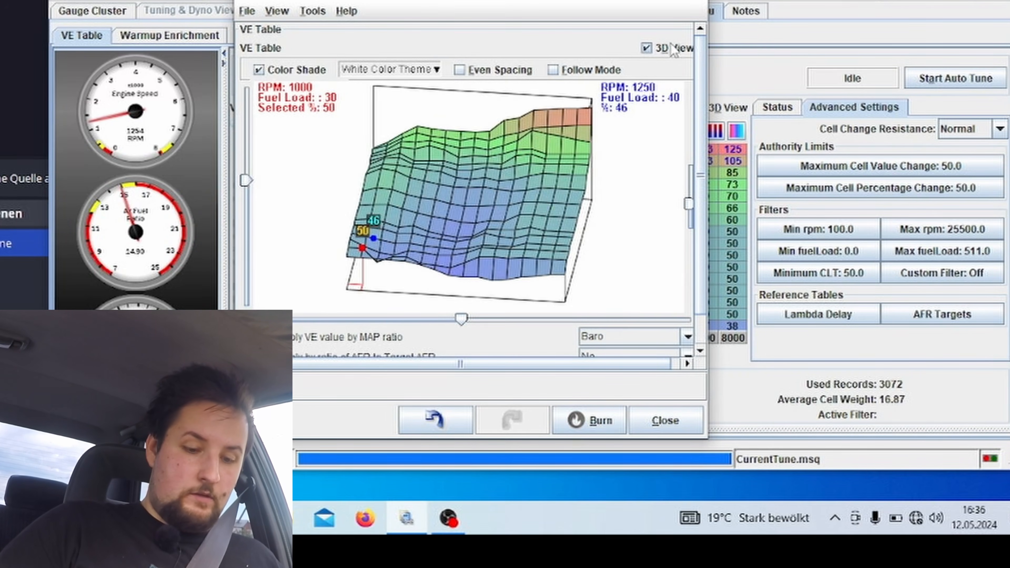
{"action": "left_click_drag", "start_coordinate": [636, 207], "coordinate": [655, 197]}
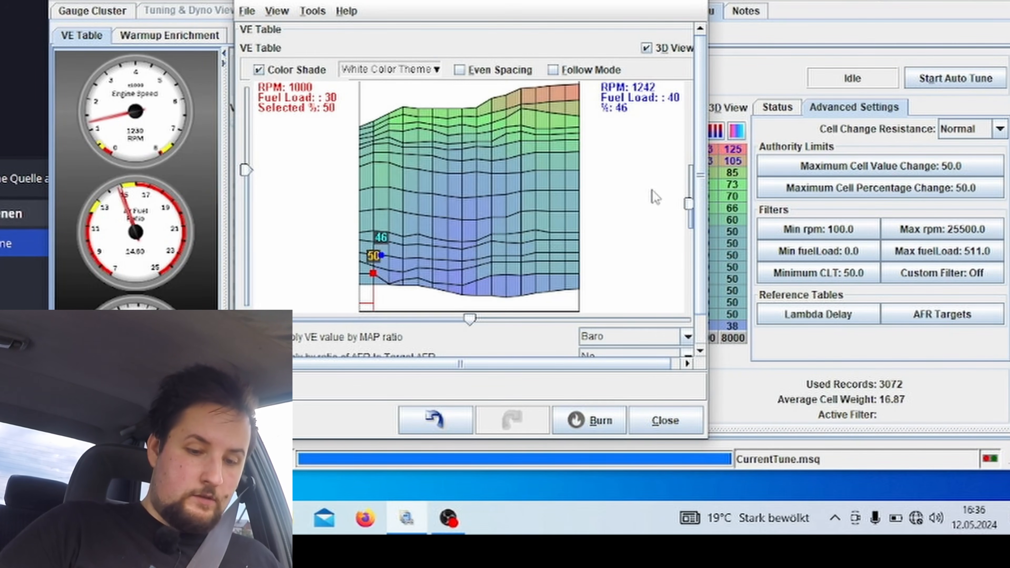
{"action": "left_click", "coordinate": [647, 48]}
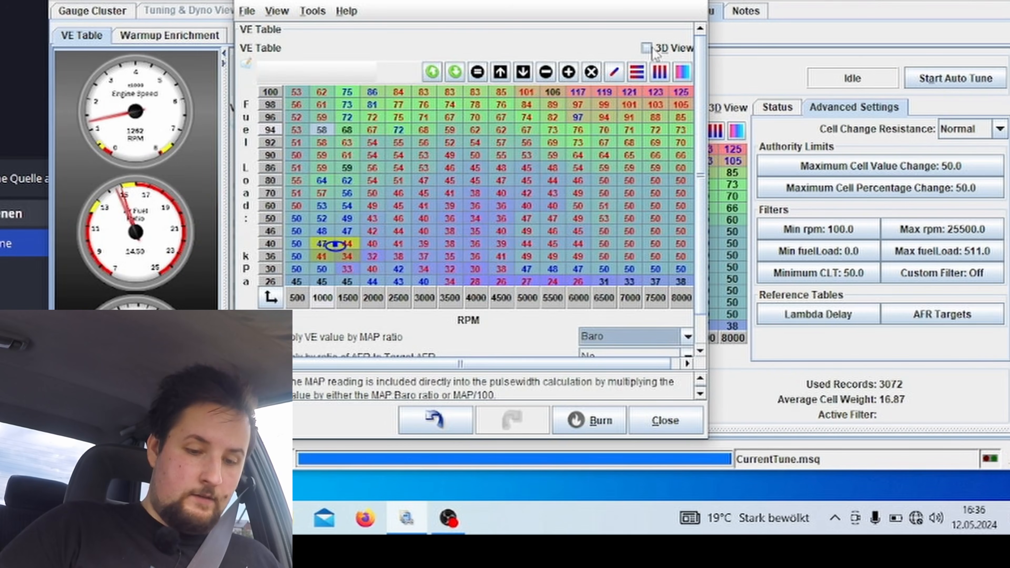
- Interpolate the 96 kPa VE row horizontally from 5500 to 6500 rpm and burn the table to the ECU
{"action": "left_click", "coordinate": [683, 121]}
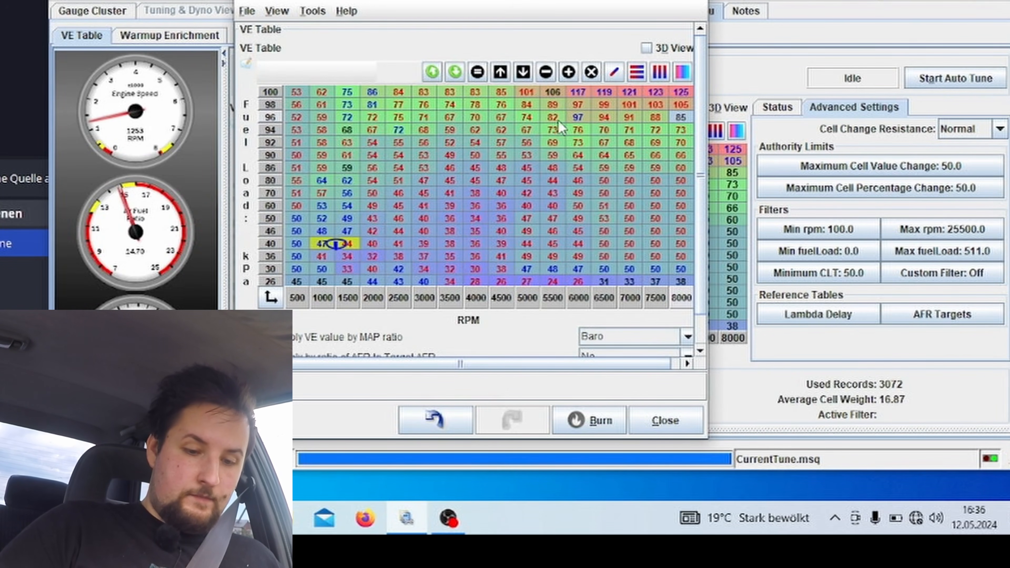
{"action": "left_click_drag", "start_coordinate": [559, 121], "coordinate": [595, 124]}
{"action": "left_click", "coordinate": [642, 76]}
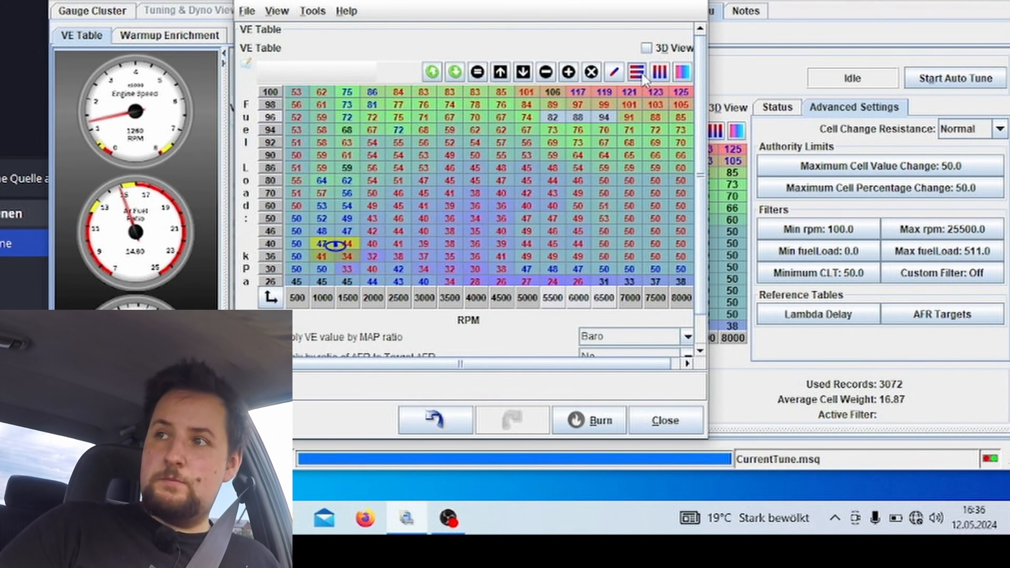
{"action": "left_click", "coordinate": [584, 425]}
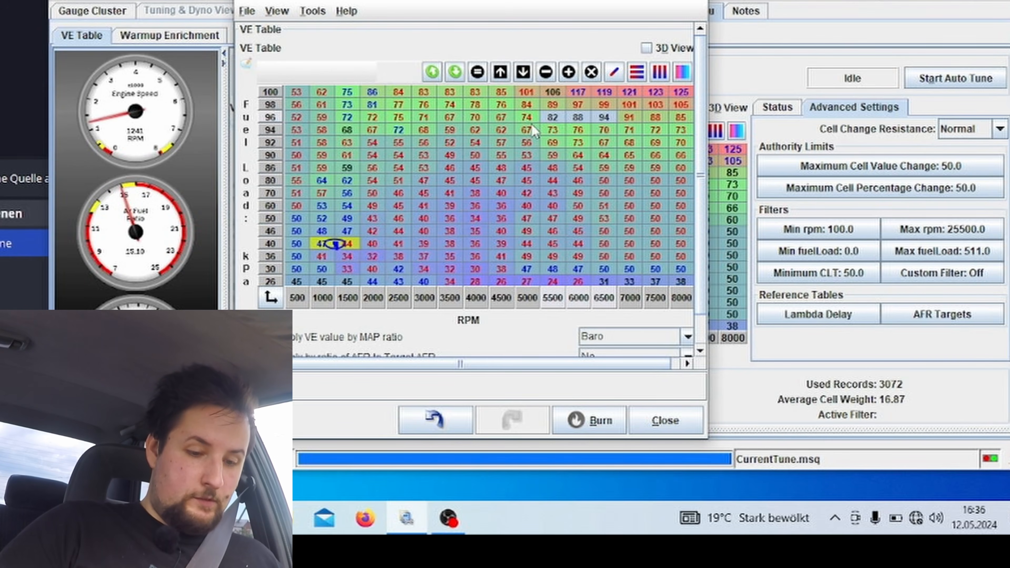
- Interpolate the 2000 to 3000 rpm VE columns vertically between 86 and 94 kPa, and start a new auto-tune run showing its status maps
{"action": "left_click_drag", "start_coordinate": [429, 132], "coordinate": [371, 166]}
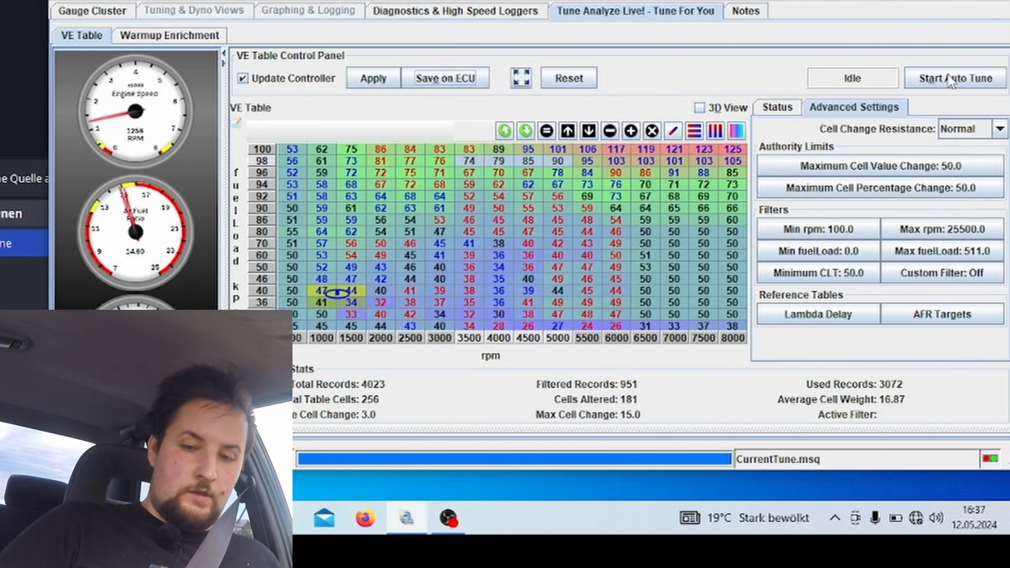
{"action": "left_click", "coordinate": [950, 78]}
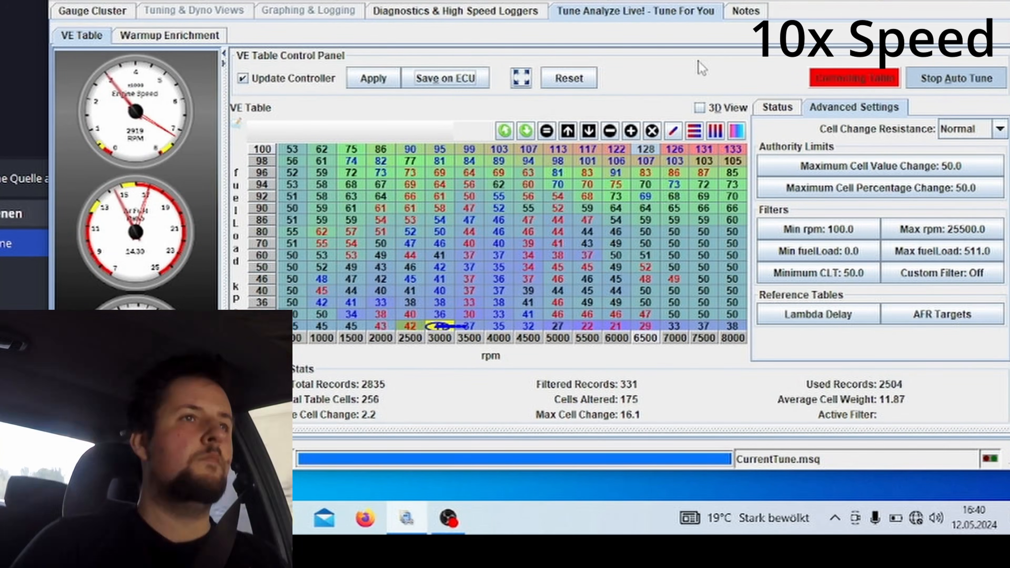
{"action": "left_click", "coordinate": [774, 113]}
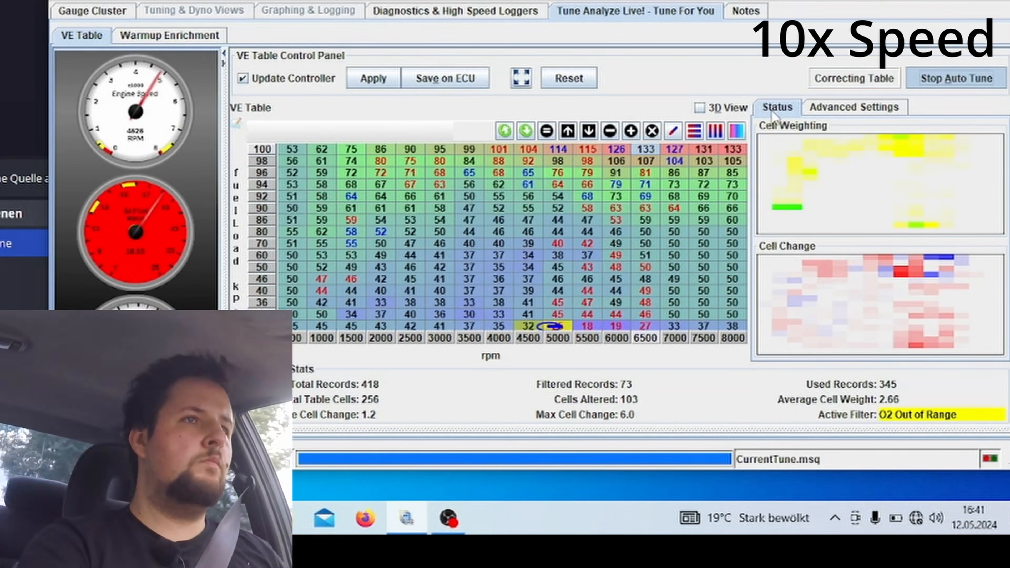
- Set the MAP sample method to Cycle Average in the engine constants, close them and return to the live VE analysis
{"action": "left_click", "coordinate": [81, 1]}
{"action": "left_click", "coordinate": [128, 9]}
{"action": "left_click", "coordinate": [467, 363]}
{"action": "left_click", "coordinate": [467, 382]}
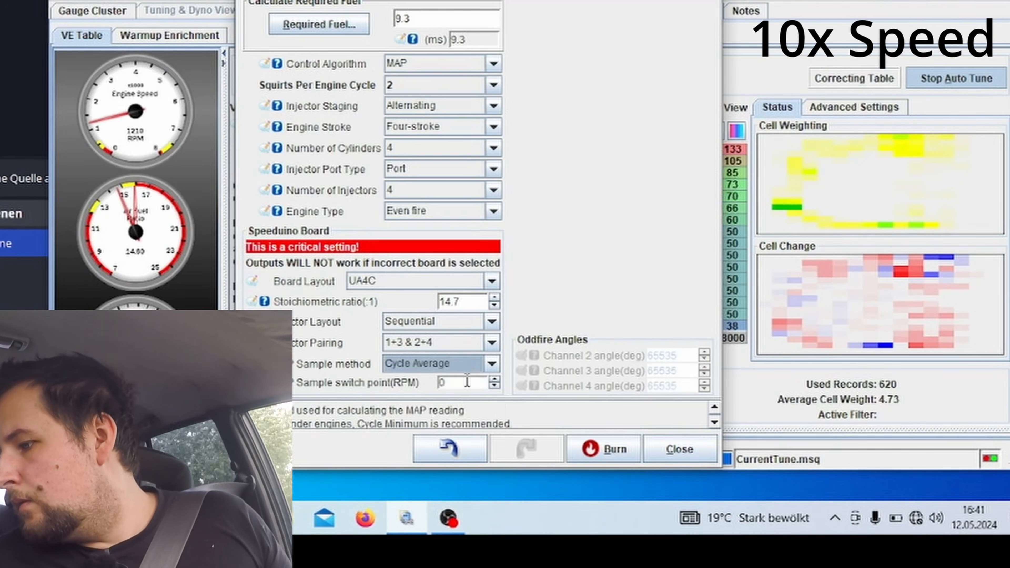
{"action": "left_click", "coordinate": [679, 449]}
{"action": "left_click", "coordinate": [455, 11]}
{"action": "left_click", "coordinate": [634, 11]}
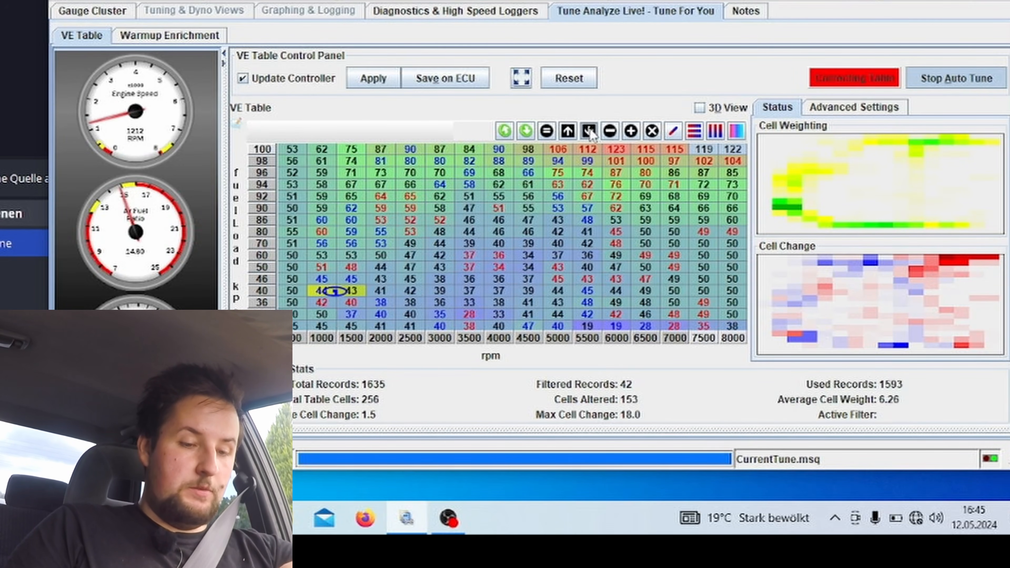
- Save the auto-tuned VE table on the ECU and stop the auto-tune run
{"action": "left_click", "coordinate": [471, 71]}
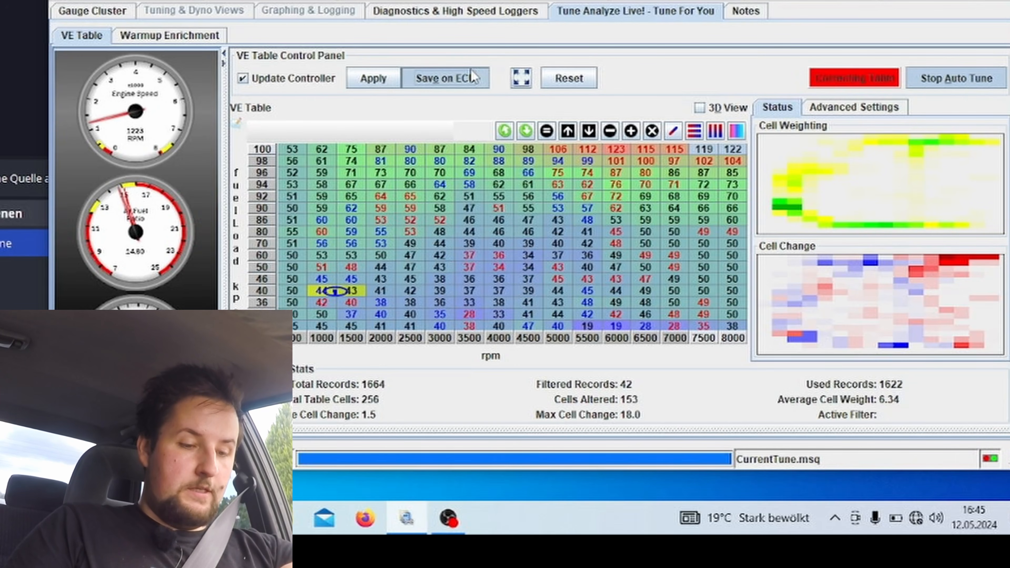
{"action": "mouse_move", "coordinate": [572, 176]}
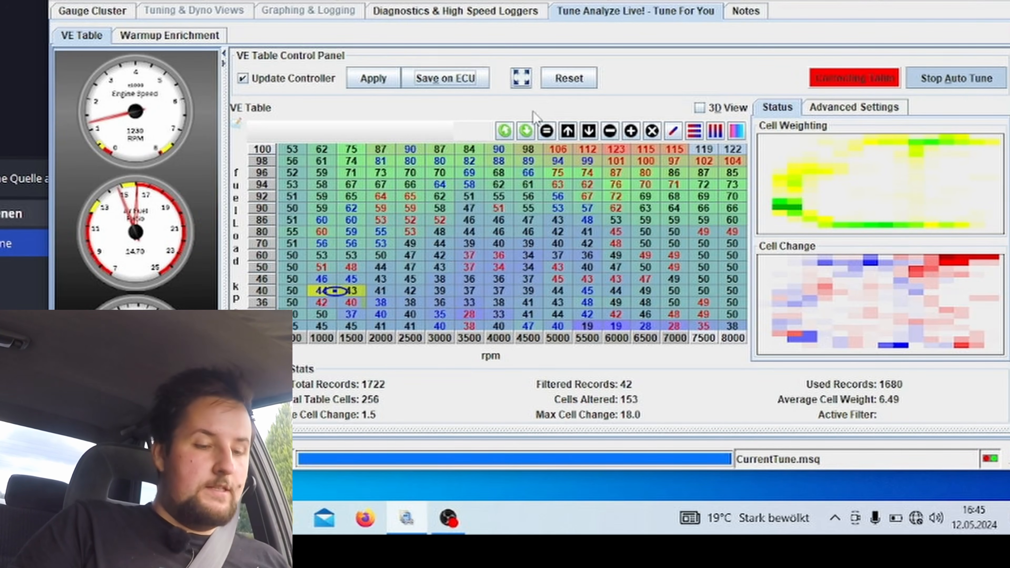
{"action": "left_click", "coordinate": [952, 82]}
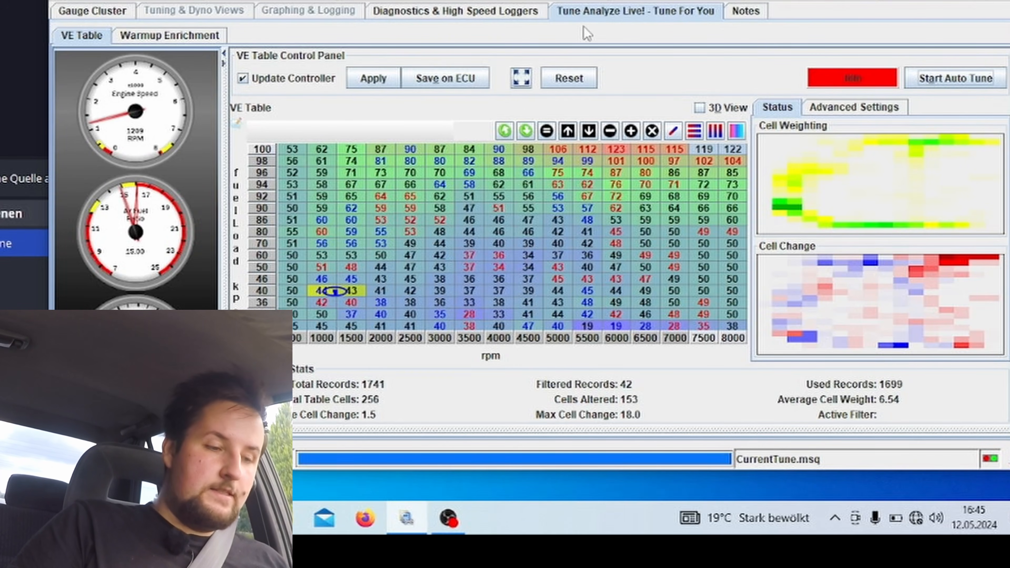
- Reopen the VE Table editor and examine the shape of the tuned surface in 3D
{"action": "left_click", "coordinate": [223, 0]}
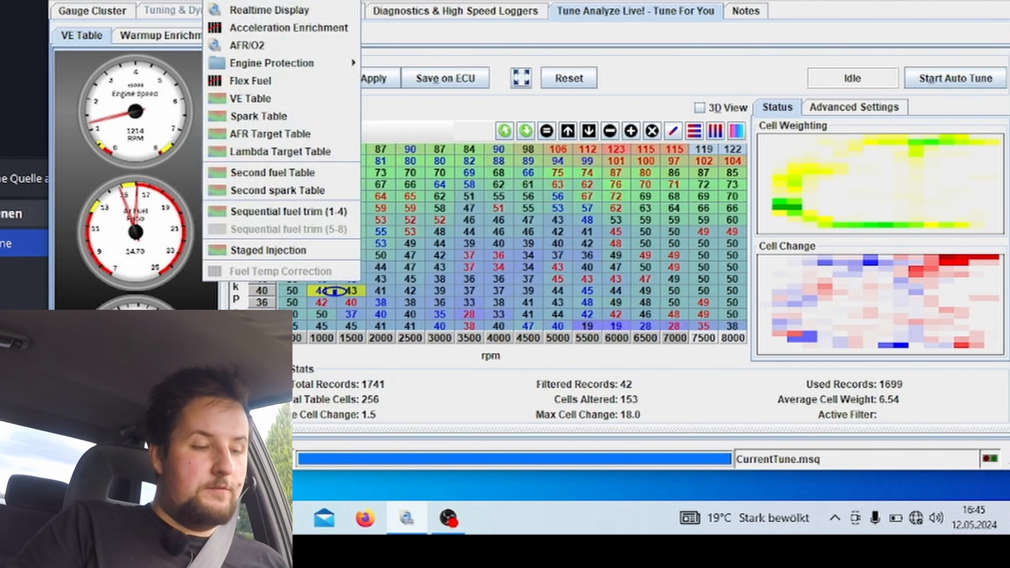
{"action": "left_click", "coordinate": [270, 99]}
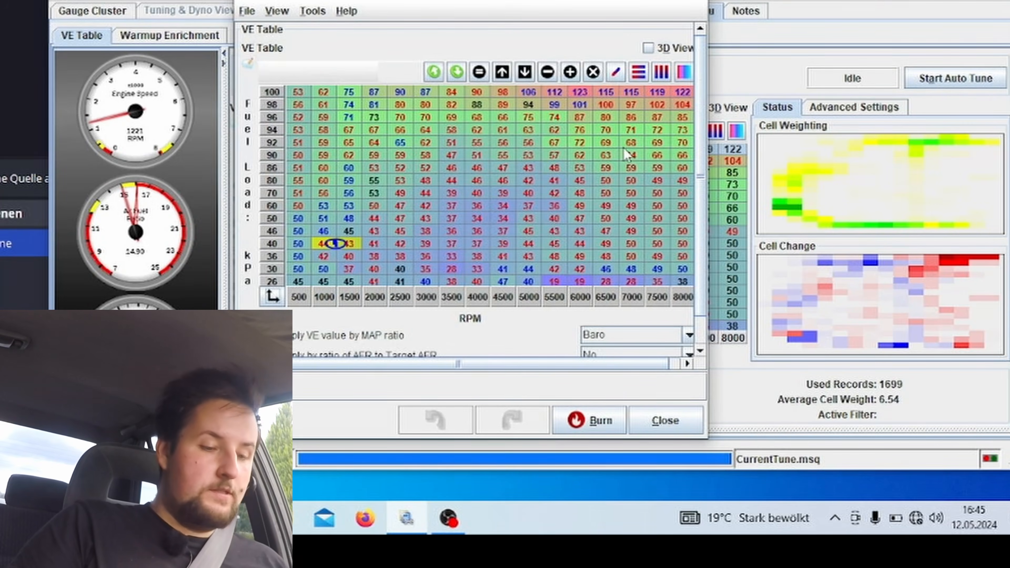
{"action": "left_click", "coordinate": [648, 48]}
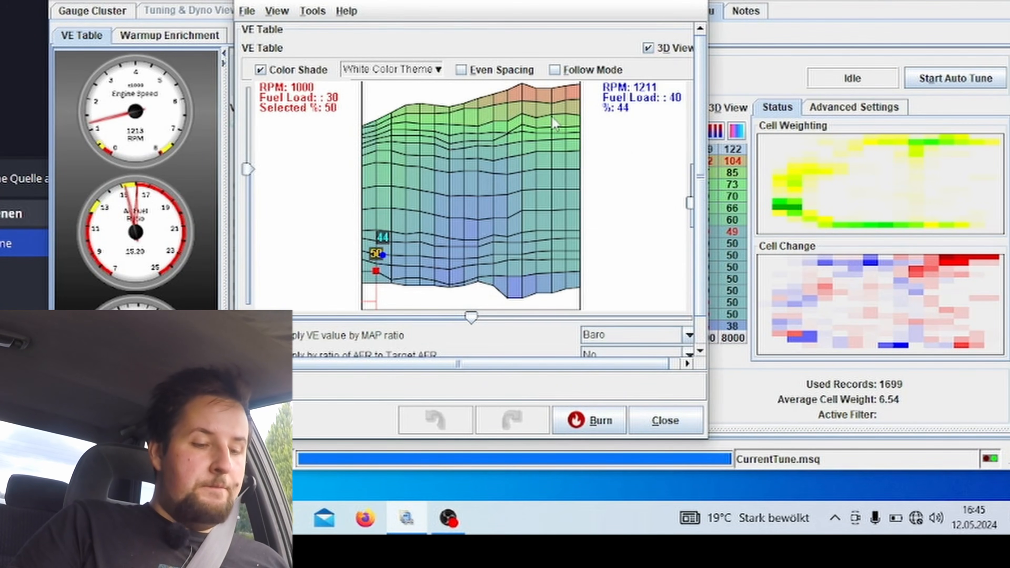
{"action": "left_click_drag", "start_coordinate": [628, 173], "coordinate": [582, 150]}
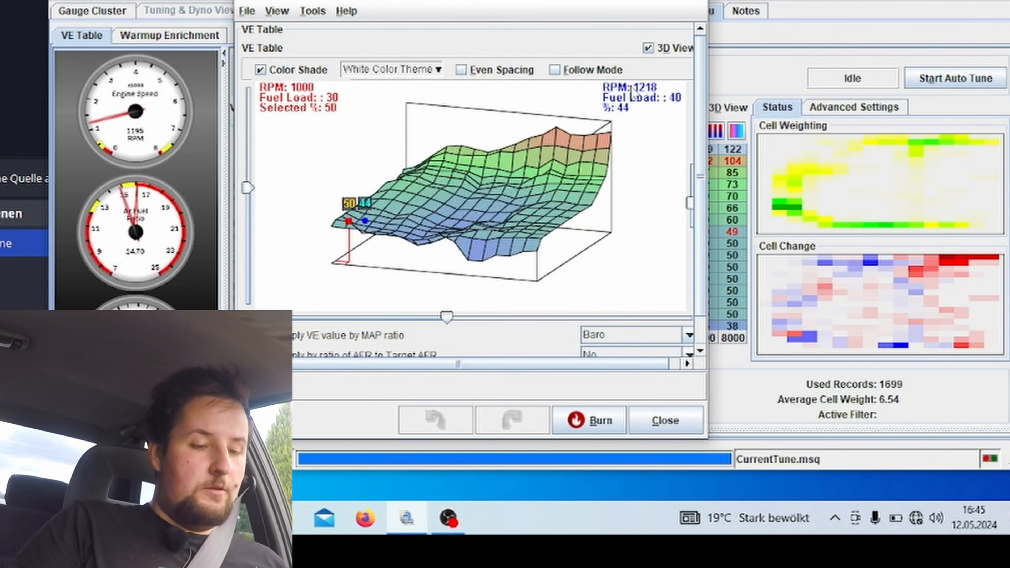
{"action": "left_click", "coordinate": [647, 48]}
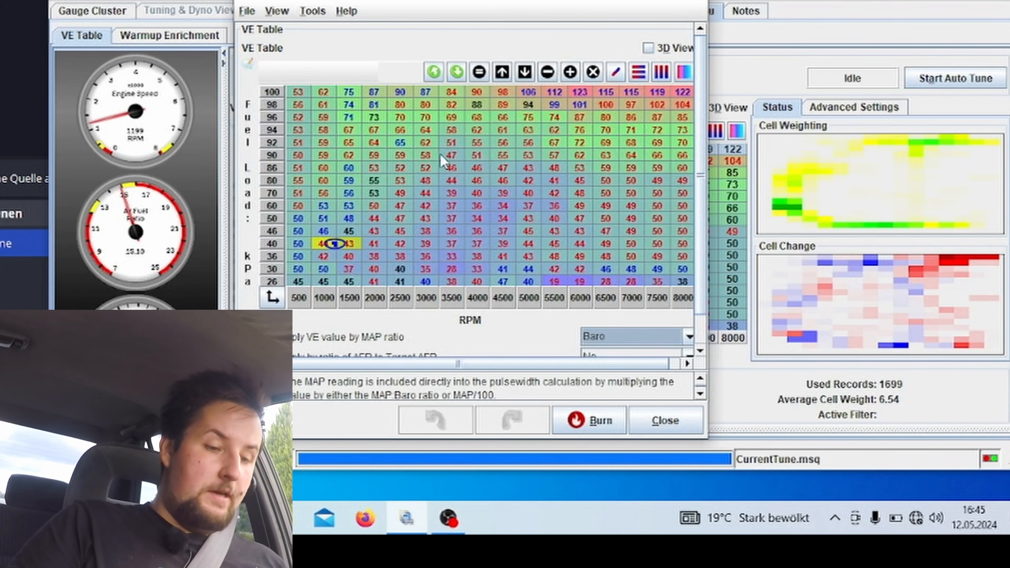
- Interpolate the 3000 to 5500 rpm VE columns vertically between 90 and 96 kPa and burn the table
{"action": "left_click_drag", "start_coordinate": [430, 114], "coordinate": [561, 160]}
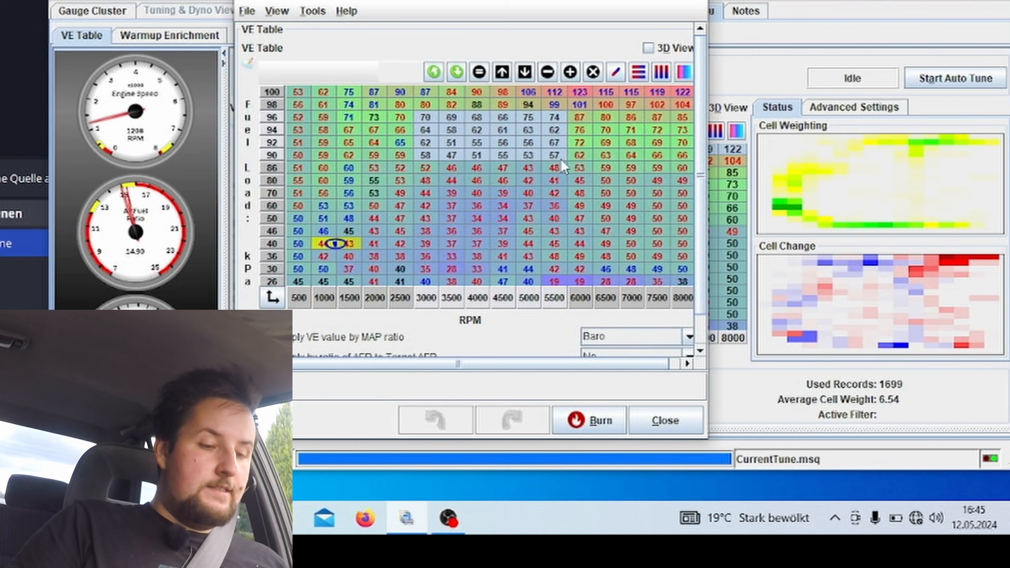
{"action": "left_click", "coordinate": [653, 78]}
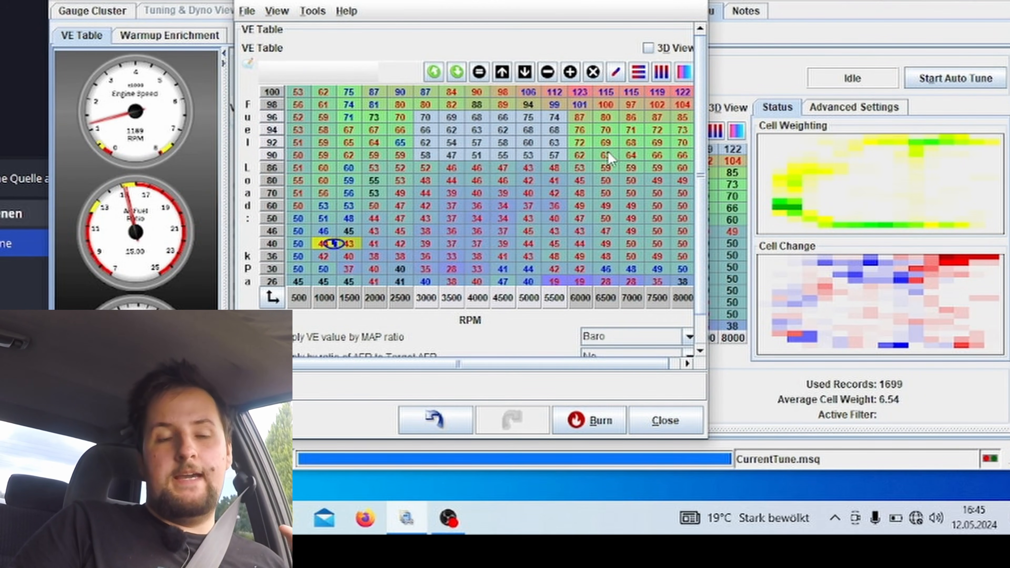
{"action": "left_click", "coordinate": [580, 420]}
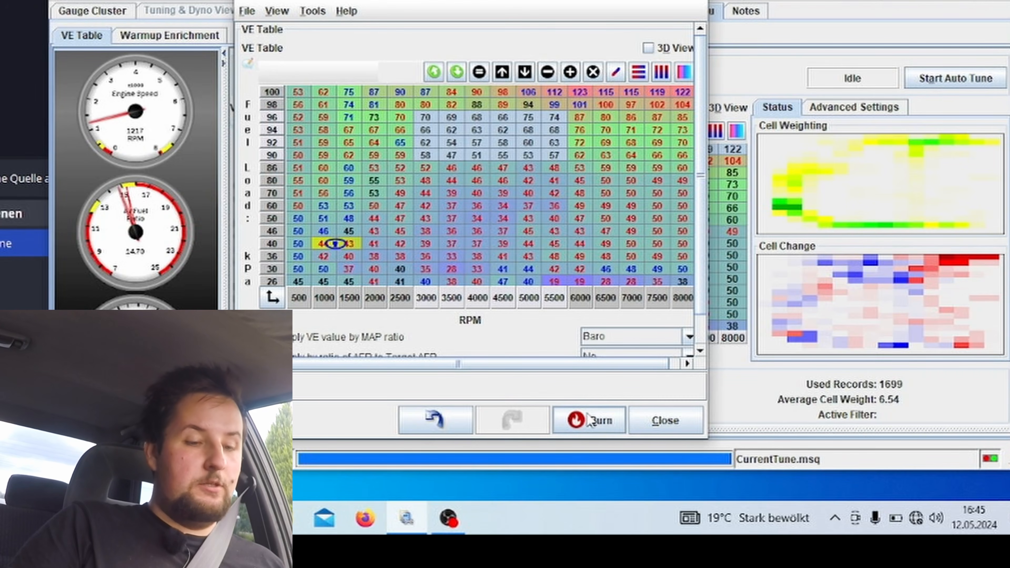
- Set the 500 rpm cell at 100 kPa to 65, interpolate across to 2000 rpm and the 500–1000 rpm columns down to 70 kPa, and burn
{"action": "mouse_move", "coordinate": [644, 133]}
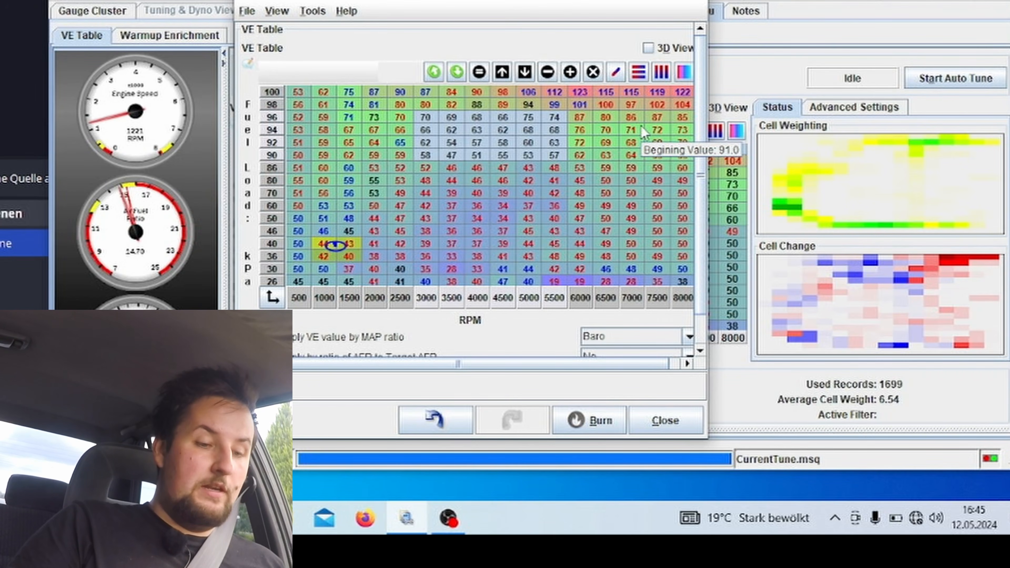
{"action": "mouse_move", "coordinate": [598, 117]}
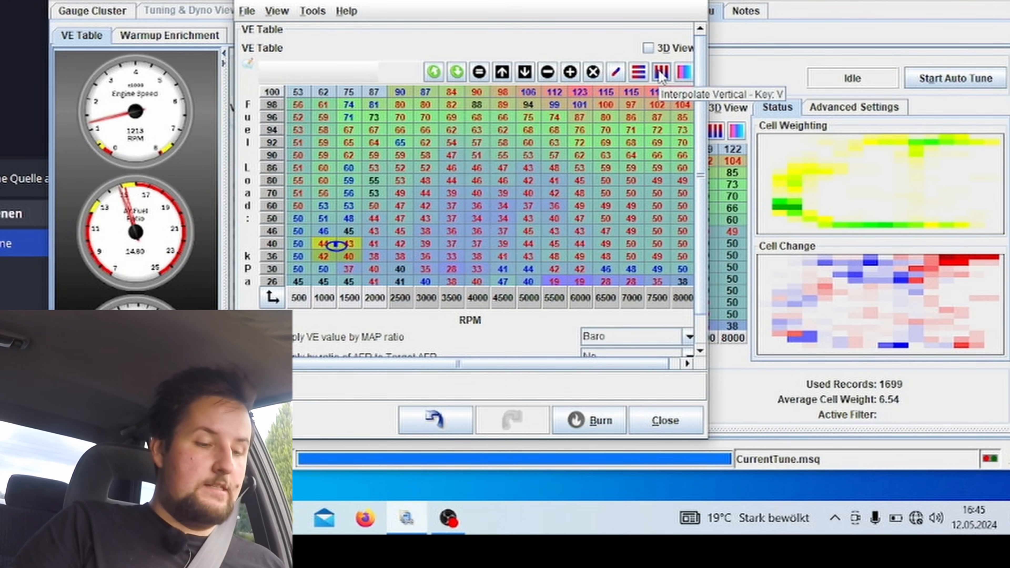
{"action": "left_click", "coordinate": [638, 73]}
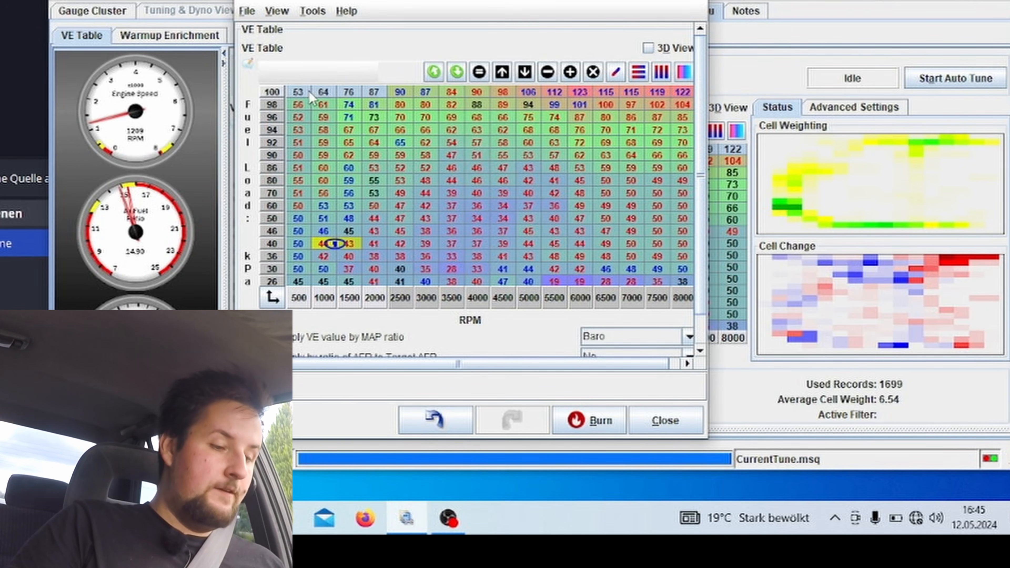
{"action": "mouse_move", "coordinate": [358, 124]}
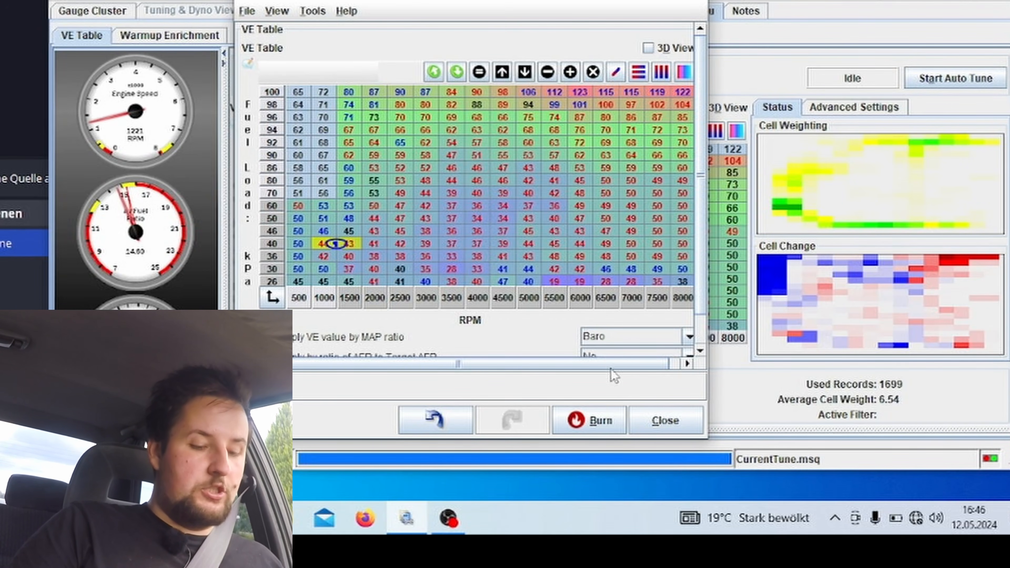
{"action": "left_click", "coordinate": [603, 418]}
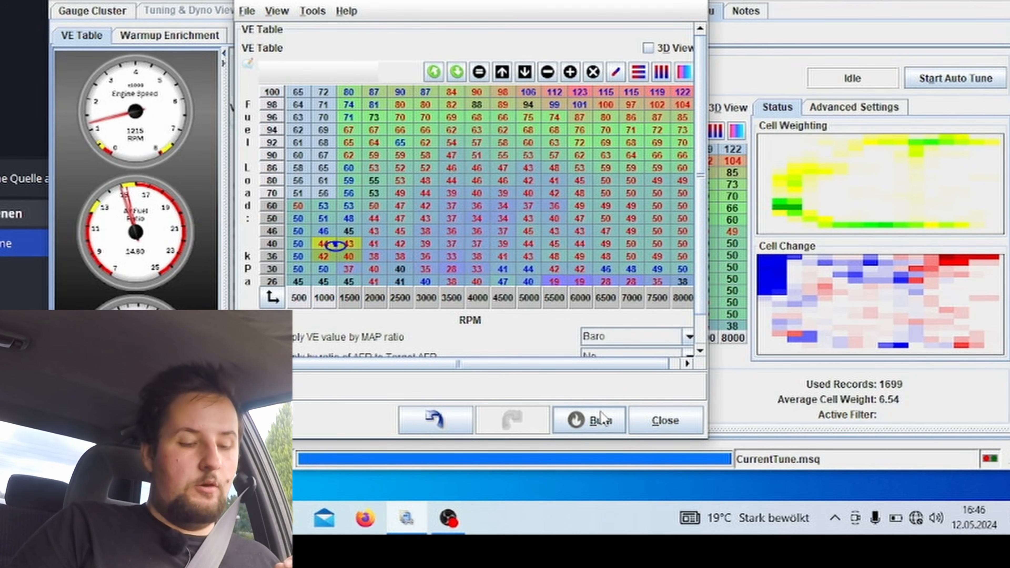
- Set the 500 to 1500 rpm cells between 30 and 46 kPa in the VE table to 45
{"action": "left_click", "coordinate": [389, 179]}
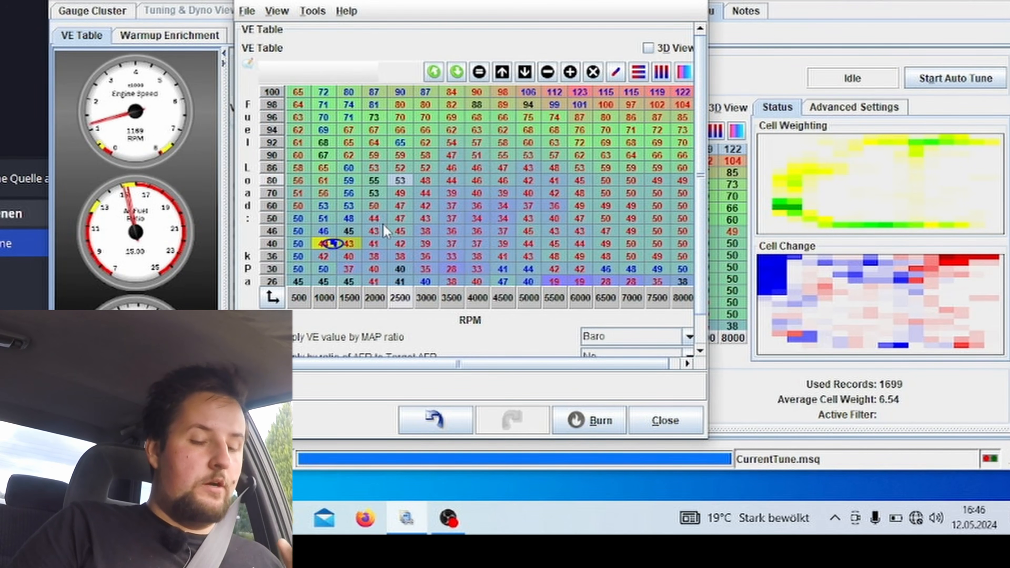
{"action": "mouse_move", "coordinate": [457, 201]}
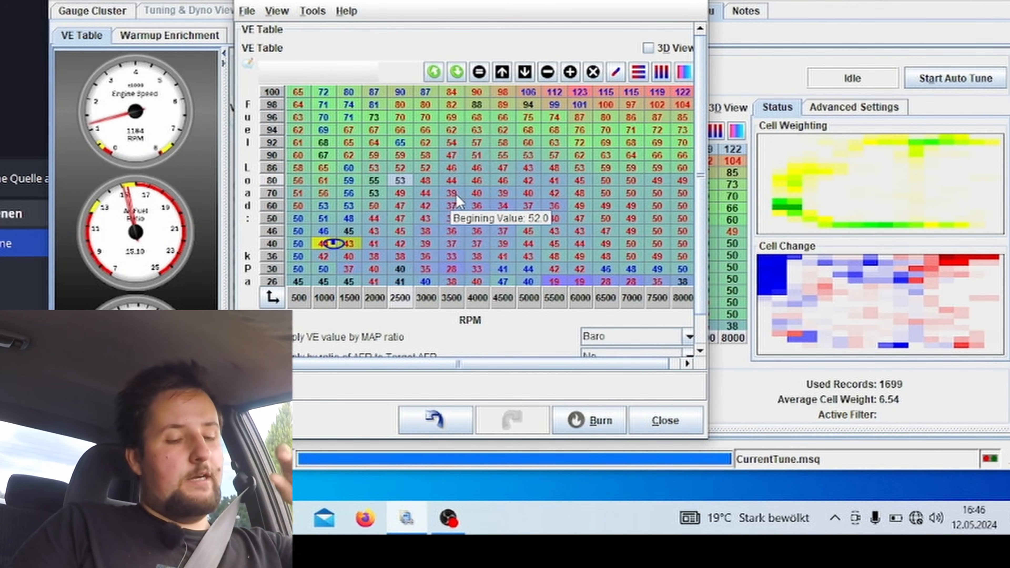
{"action": "mouse_move", "coordinate": [342, 246]}
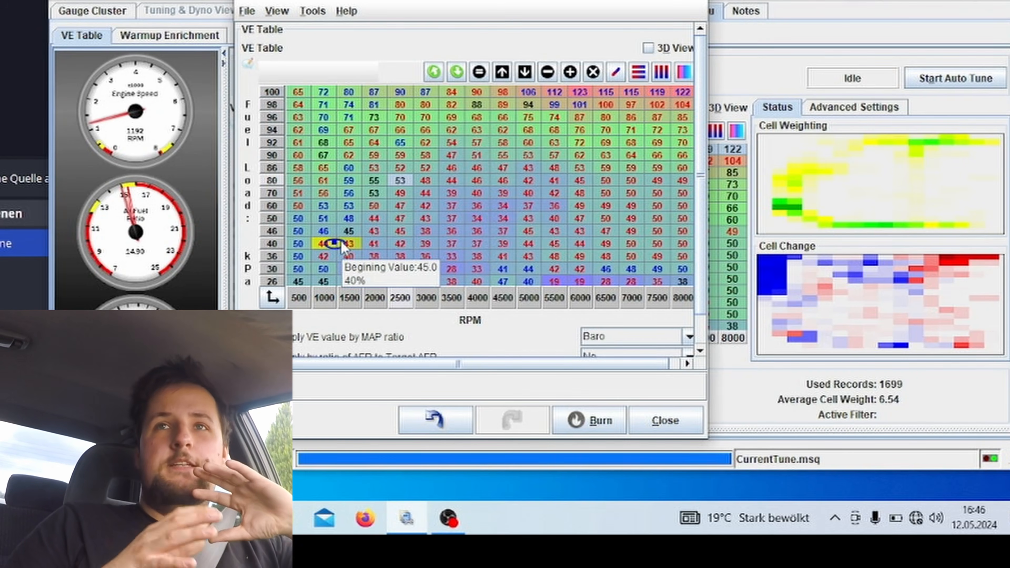
{"action": "mouse_move", "coordinate": [546, 201]}
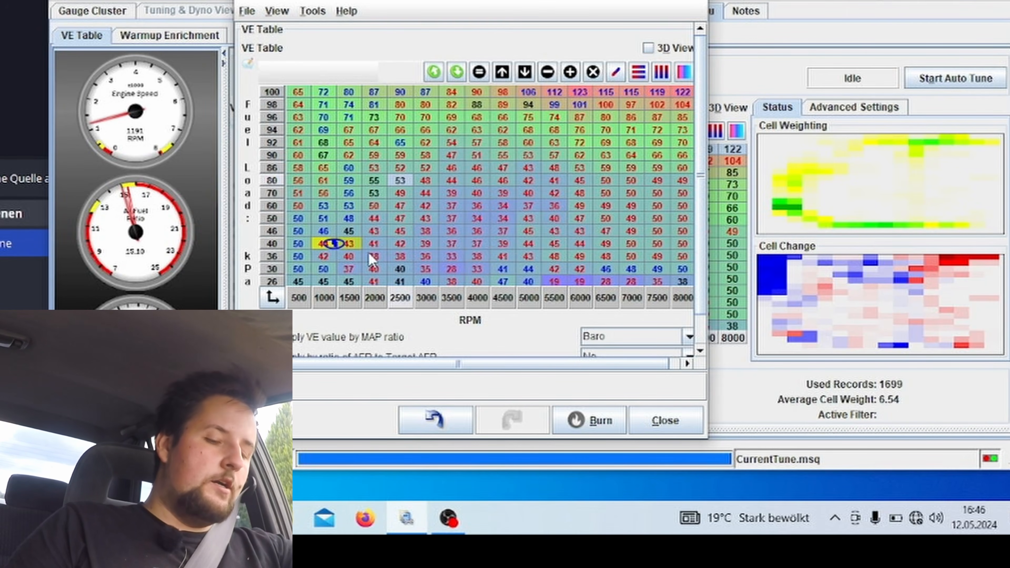
{"action": "mouse_move", "coordinate": [371, 261]}
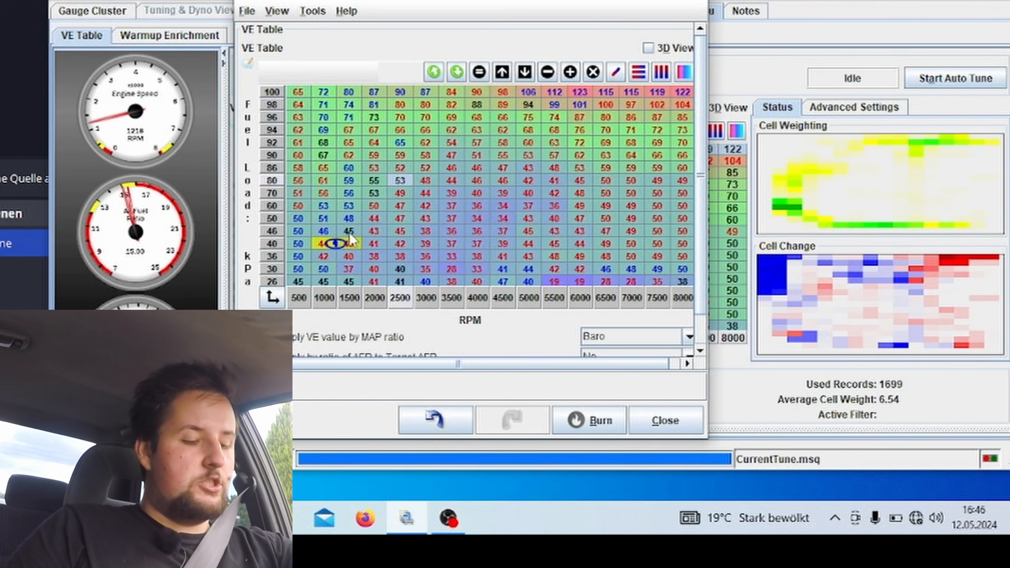
{"action": "left_click_drag", "start_coordinate": [350, 239], "coordinate": [312, 263]}
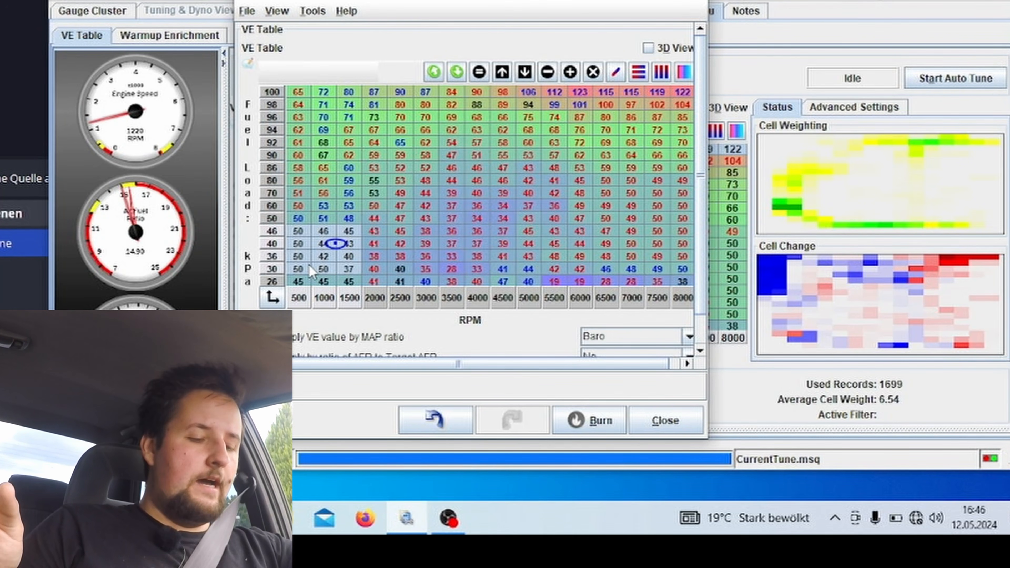
{"action": "type", "text": "4"}
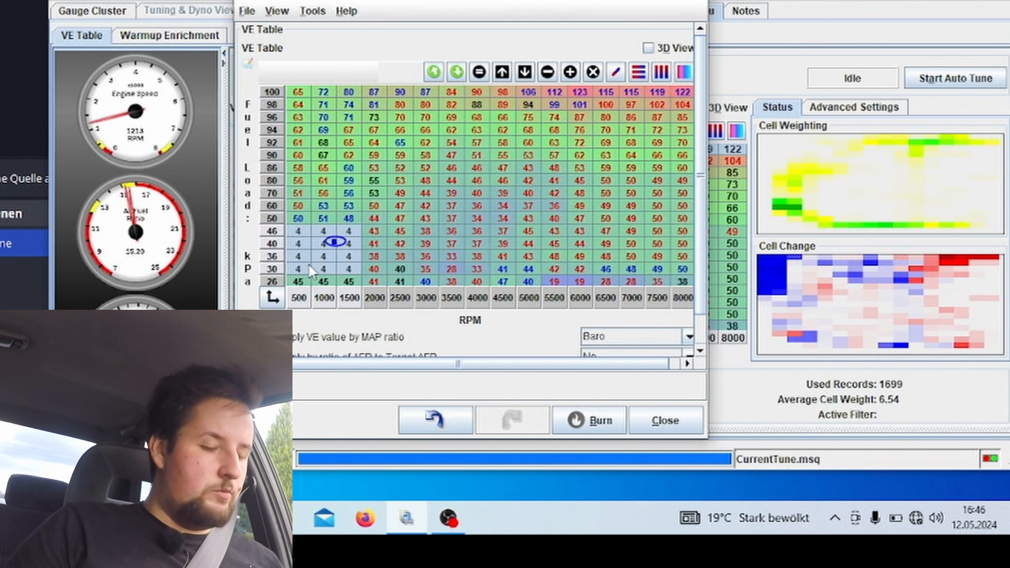
{"action": "type", "text": "5"}
{"action": "key", "text": "Return"}
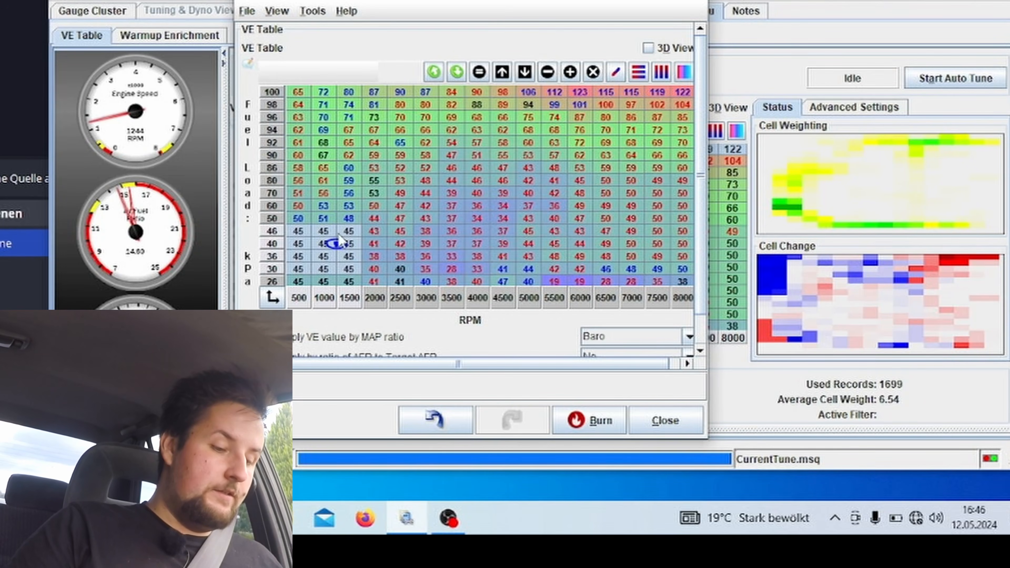
- Interpolate the 1500 to 2500 rpm cells horizontally between 30 and 46 kPa, burn the table and close its editor
{"action": "left_click_drag", "start_coordinate": [350, 232], "coordinate": [399, 269]}
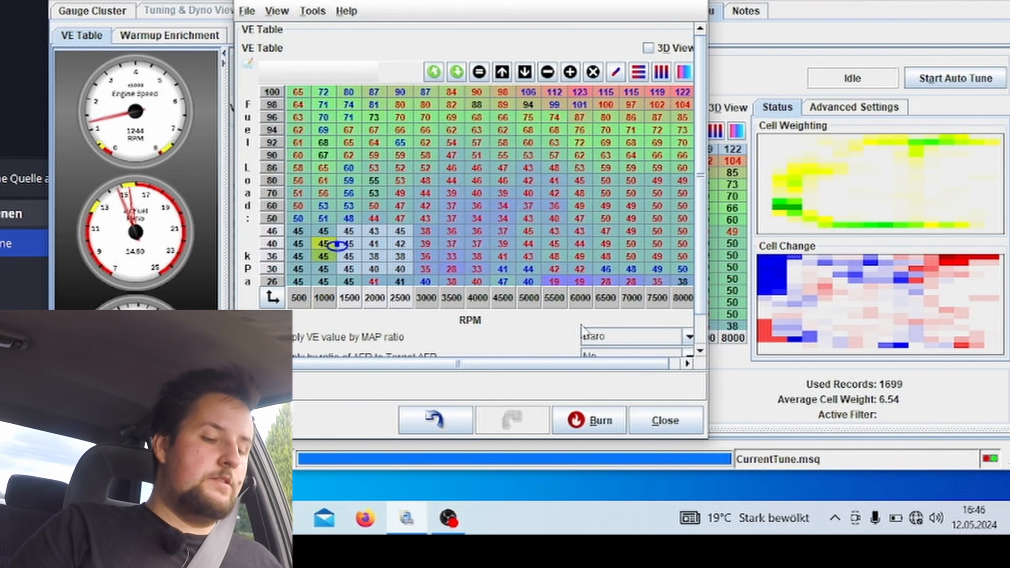
{"action": "left_click", "coordinate": [596, 419]}
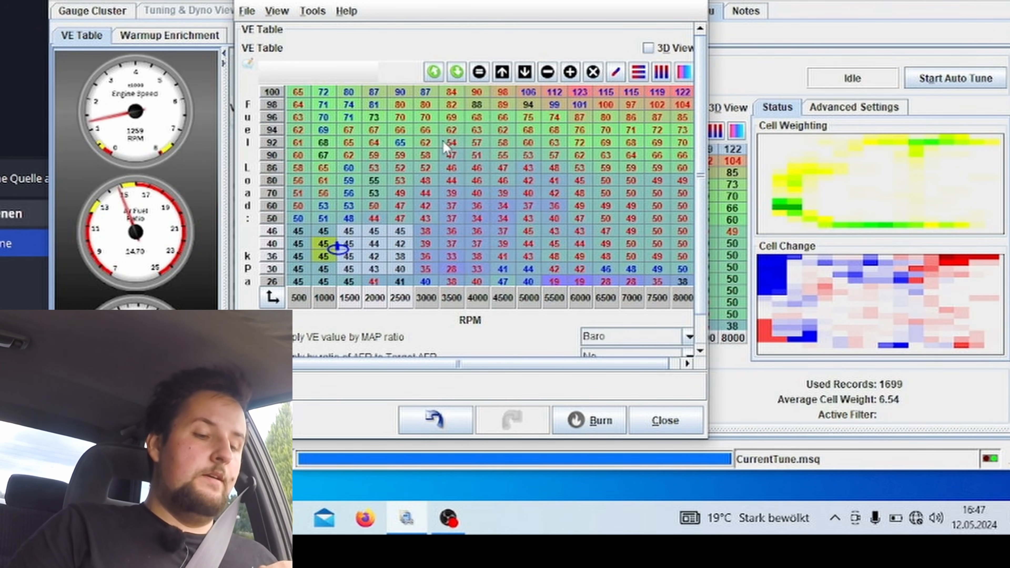
{"action": "left_click_drag", "start_coordinate": [433, 142], "coordinate": [510, 159]}
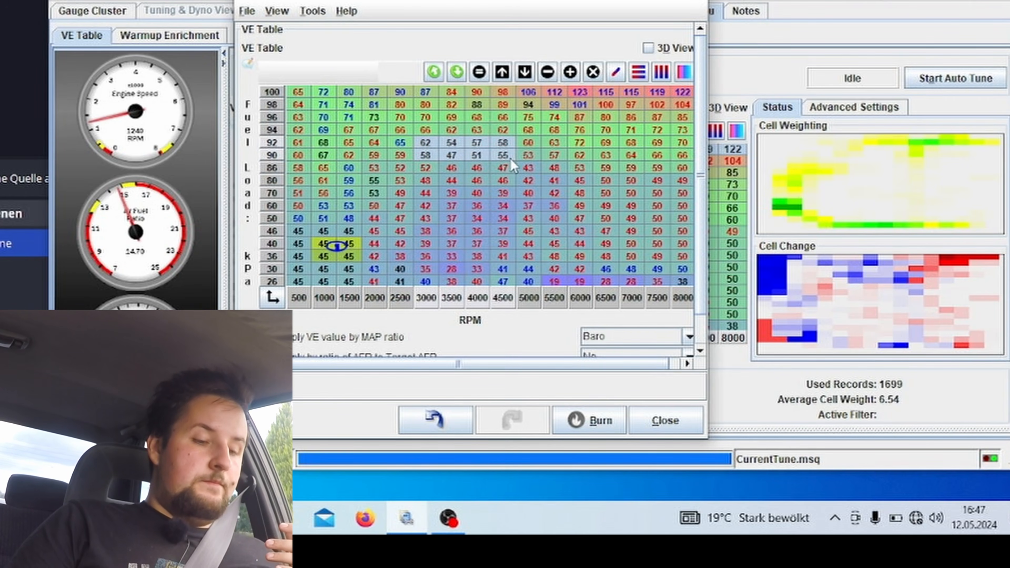
{"action": "left_click", "coordinate": [471, 148]}
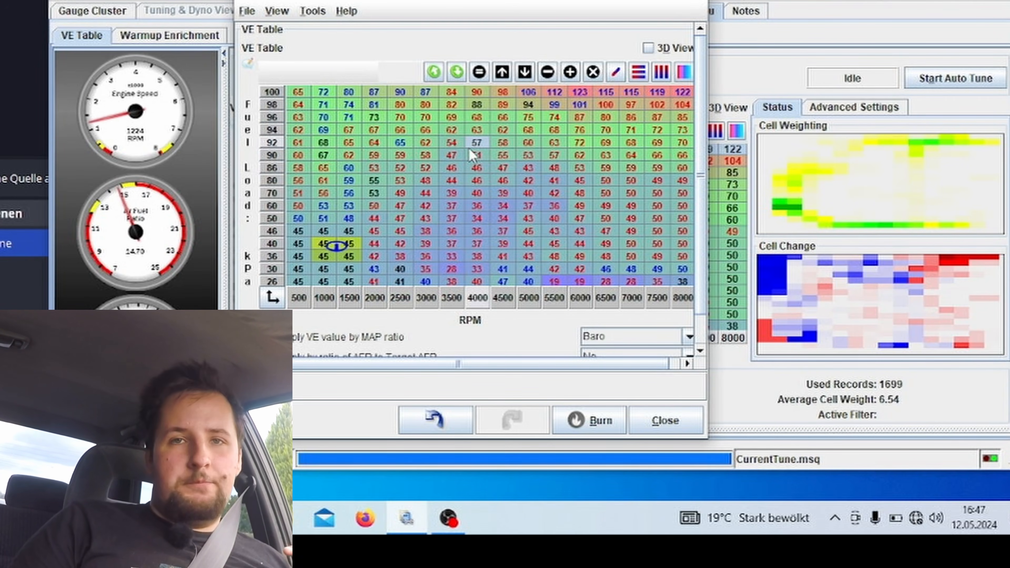
{"action": "left_click", "coordinate": [676, 417]}
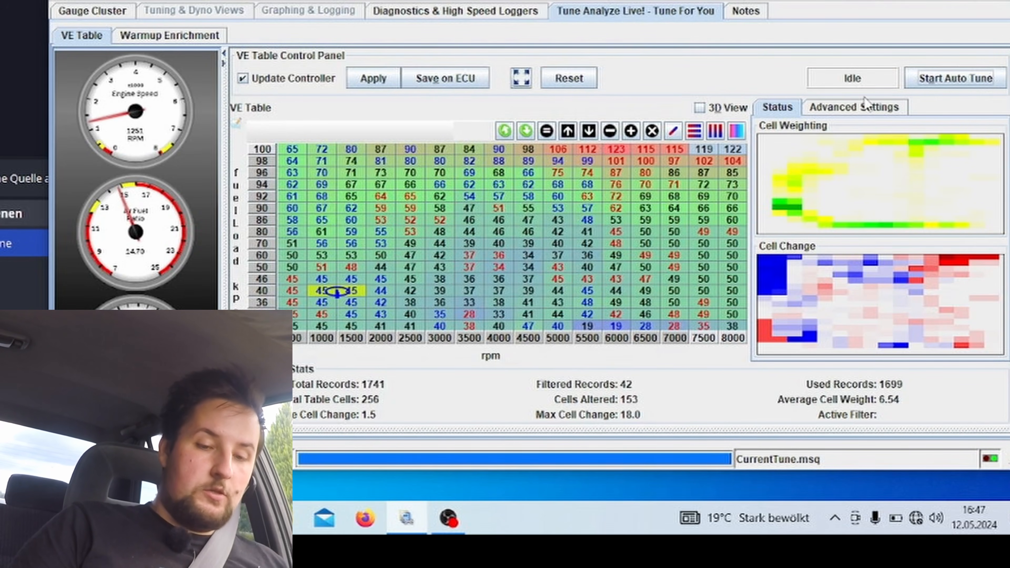
- Set the auto-tune cell change resistance to Very Hard in the advanced settings
{"action": "left_click", "coordinate": [885, 107]}
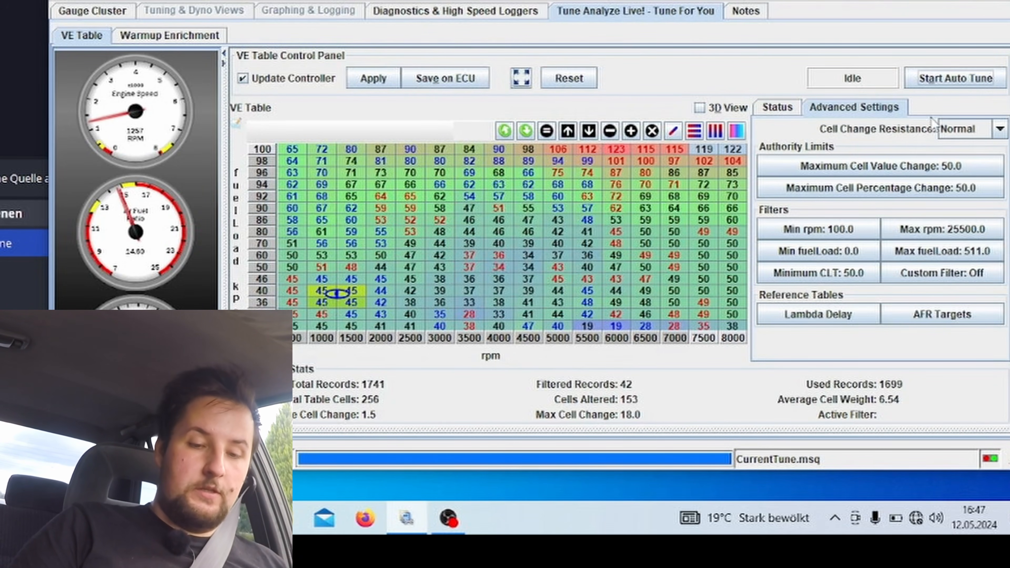
{"action": "left_click", "coordinate": [969, 137]}
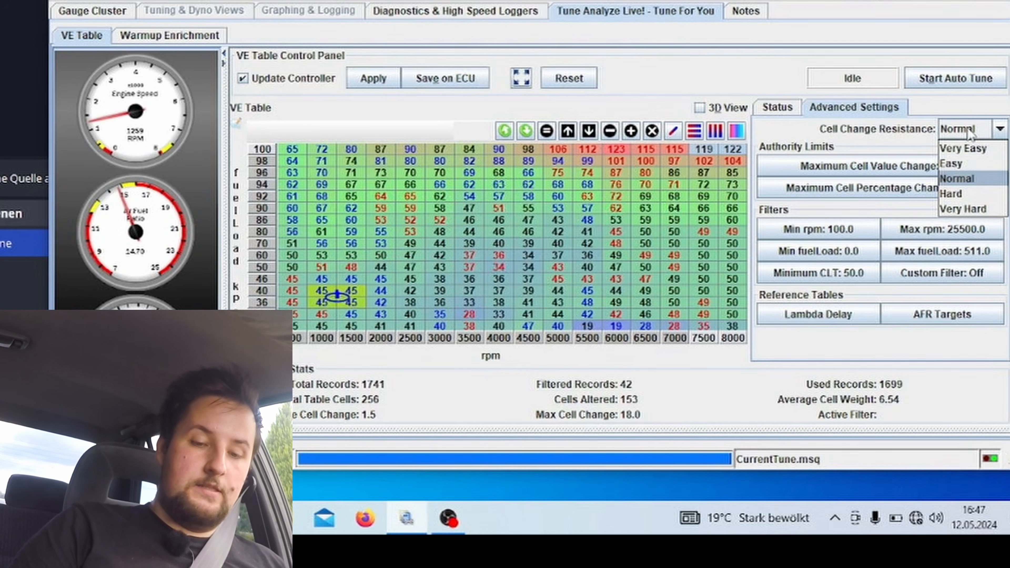
{"action": "left_click", "coordinate": [964, 209]}
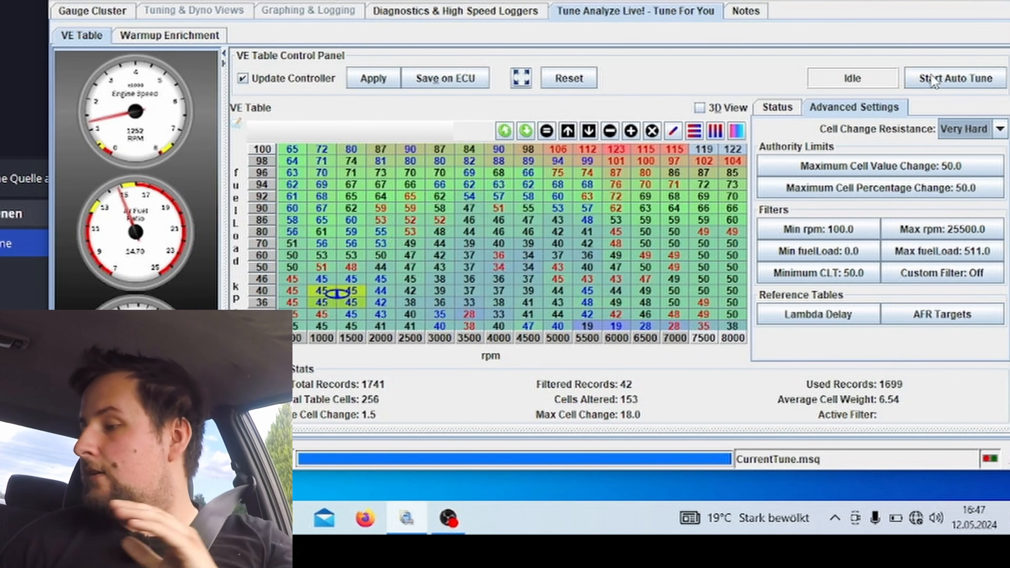
- Run auto-tune with the cell weighting and cell change status shown, ending with the run stopped and the table saved on the ECU
{"action": "left_click", "coordinate": [786, 108]}
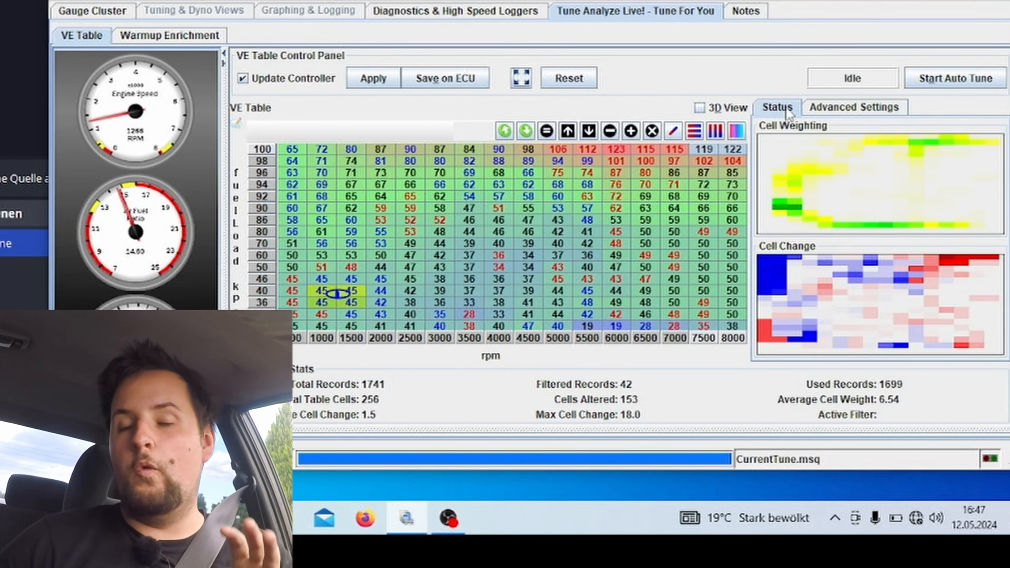
{"action": "left_click", "coordinate": [941, 82]}
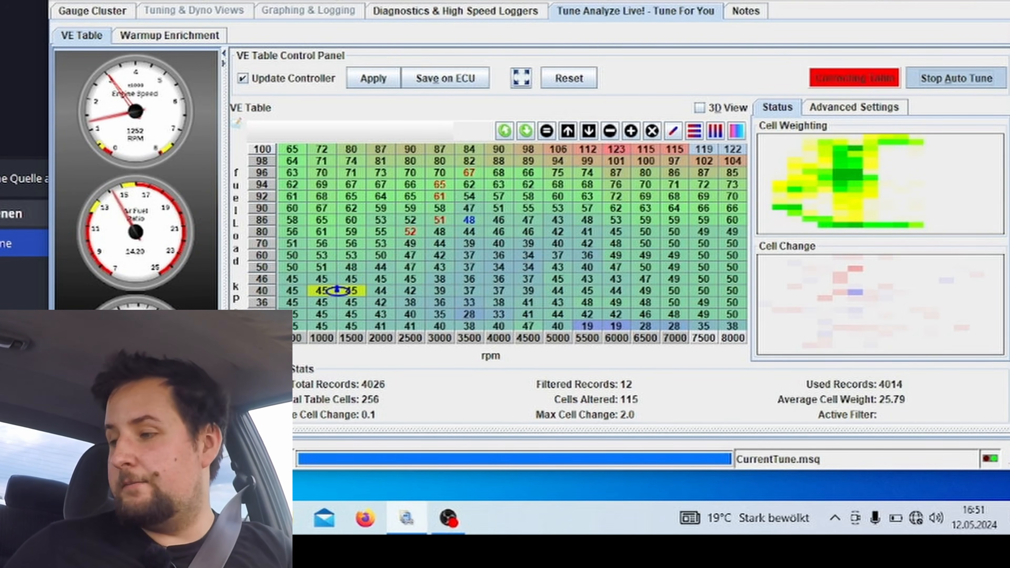
{"action": "left_click", "coordinate": [950, 79]}
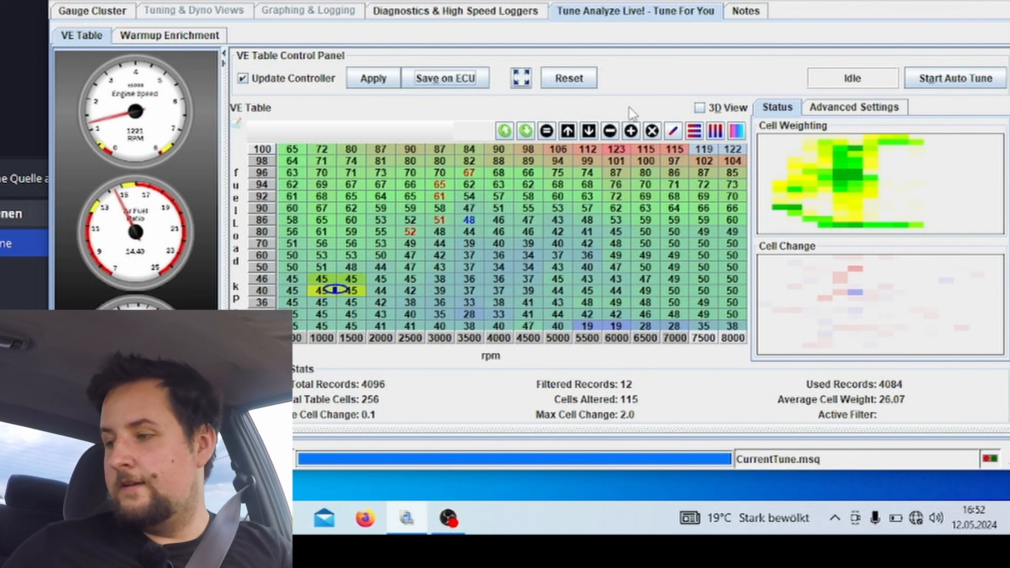
- Set the cell change resistance to Hard and start another auto-tune run with the status maps shown
{"action": "left_click", "coordinate": [859, 108]}
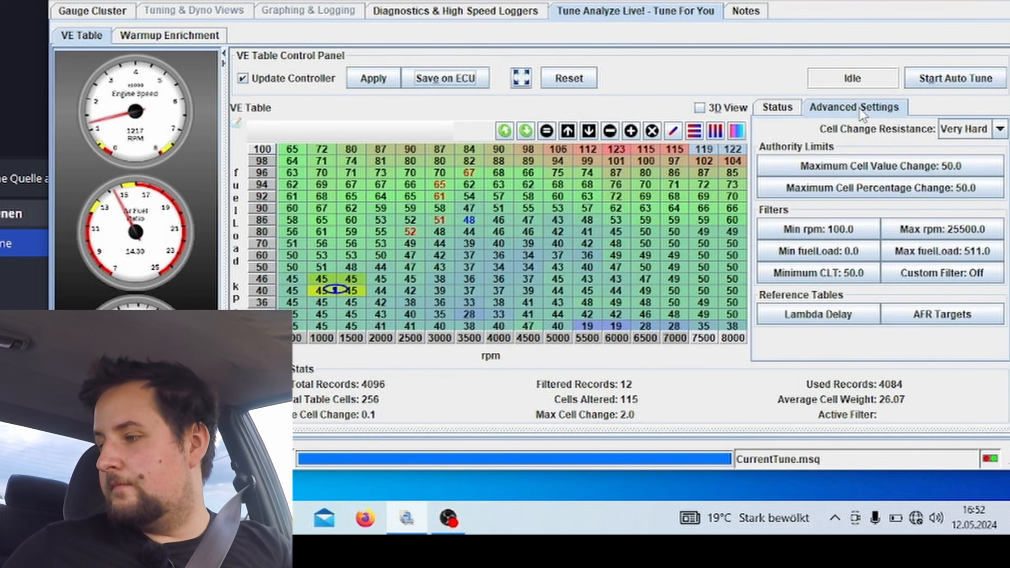
{"action": "left_click", "coordinate": [960, 134]}
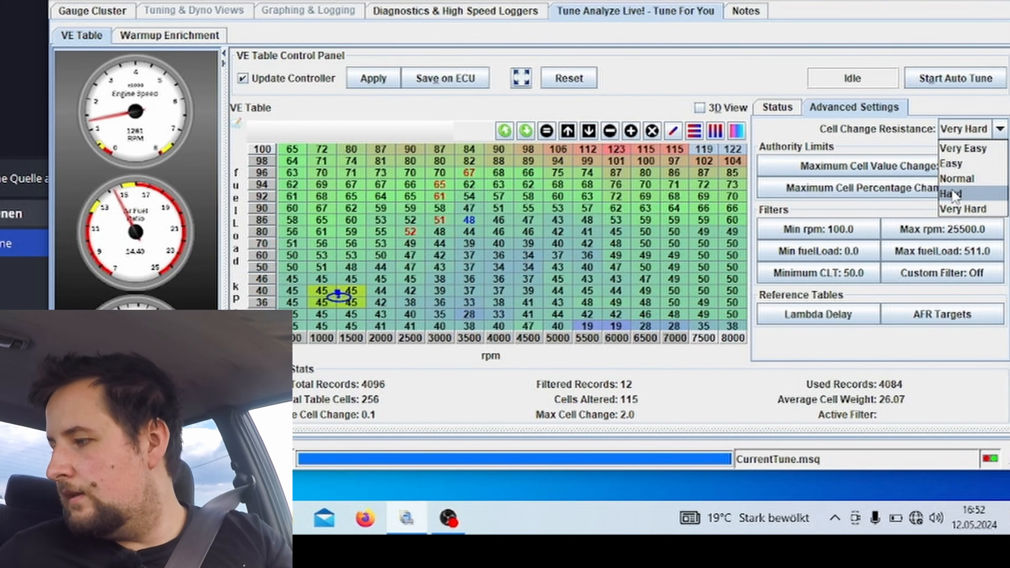
{"action": "left_click", "coordinate": [966, 191]}
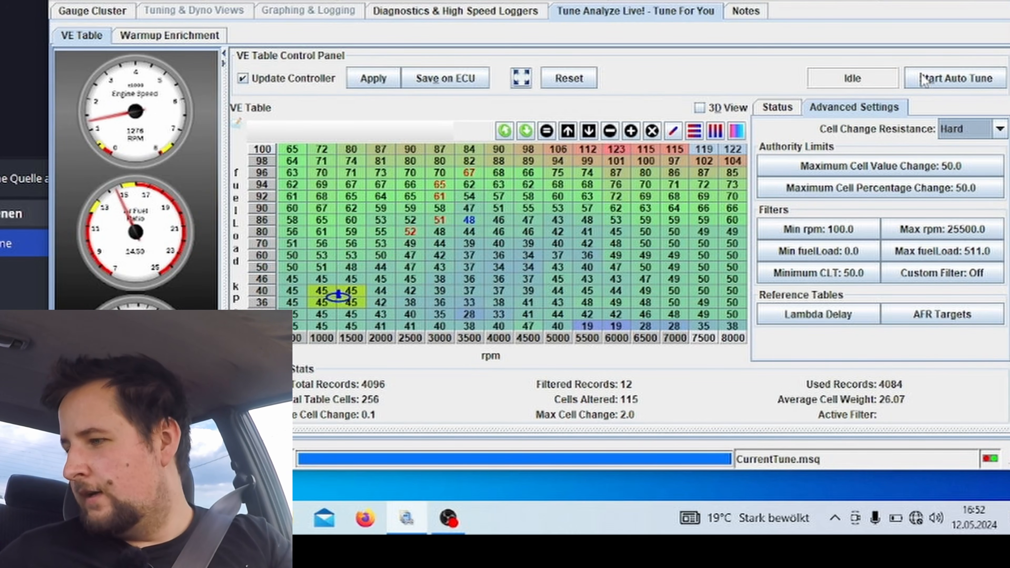
{"action": "left_click", "coordinate": [933, 80]}
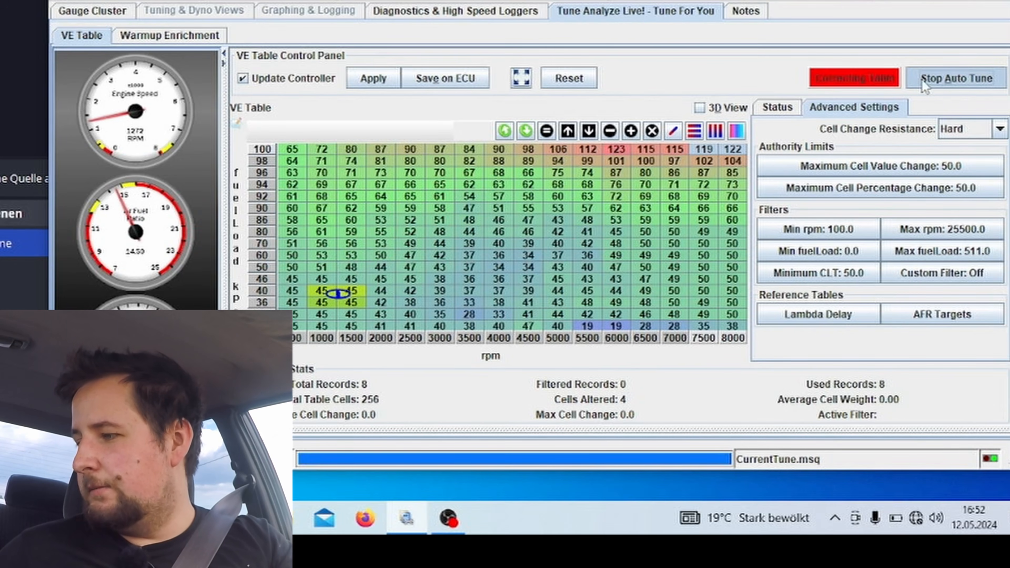
{"action": "left_click", "coordinate": [788, 107]}
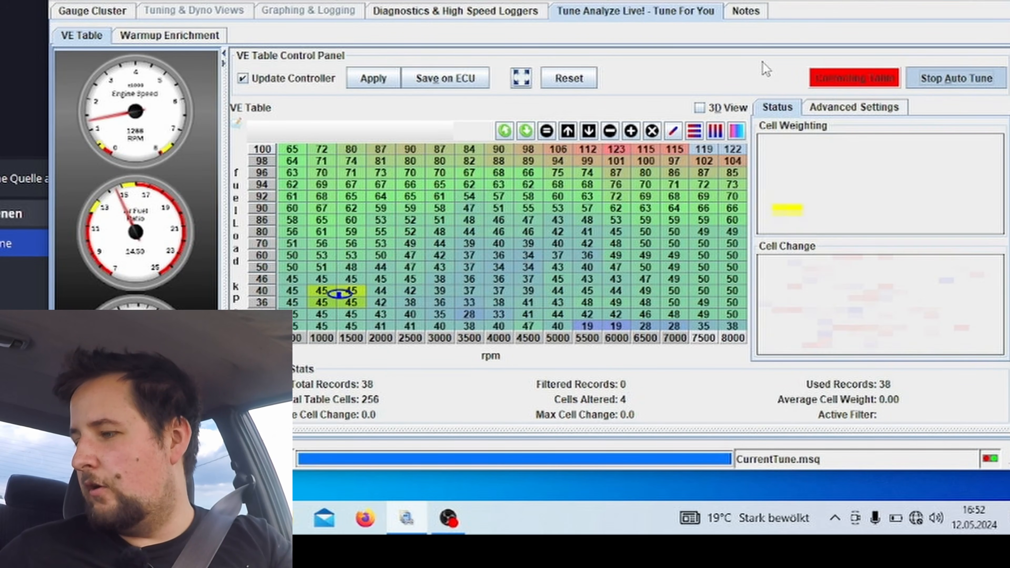